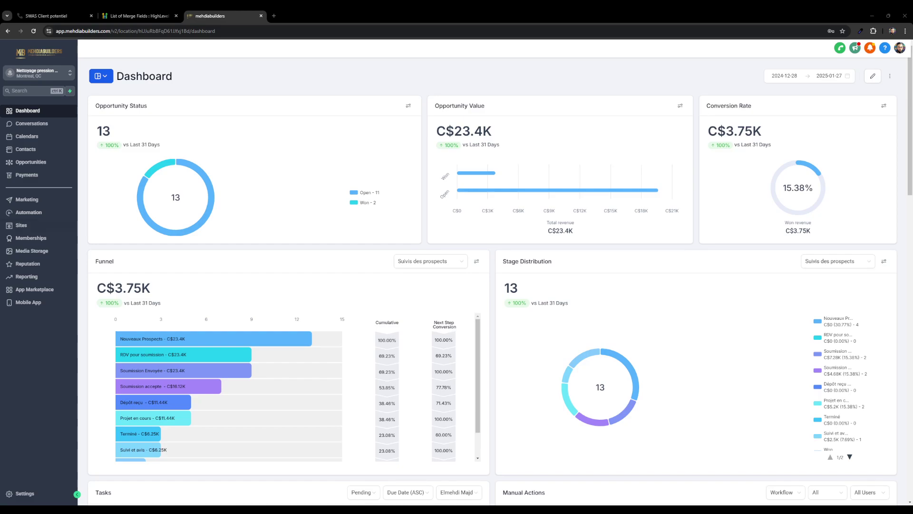
# Open the list of Documents & Contracts templates in the Payments area
pyautogui.click(30, 181)
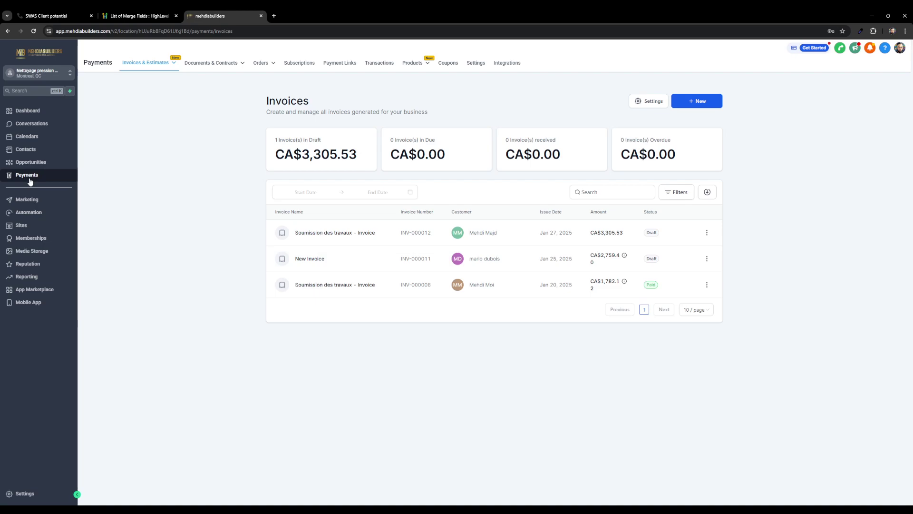
pyautogui.moveTo(219, 64)
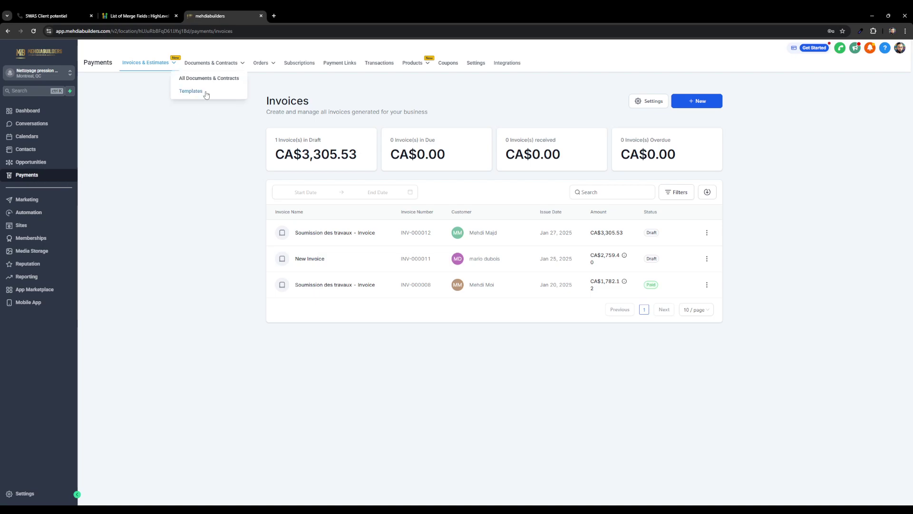
pyautogui.click(206, 93)
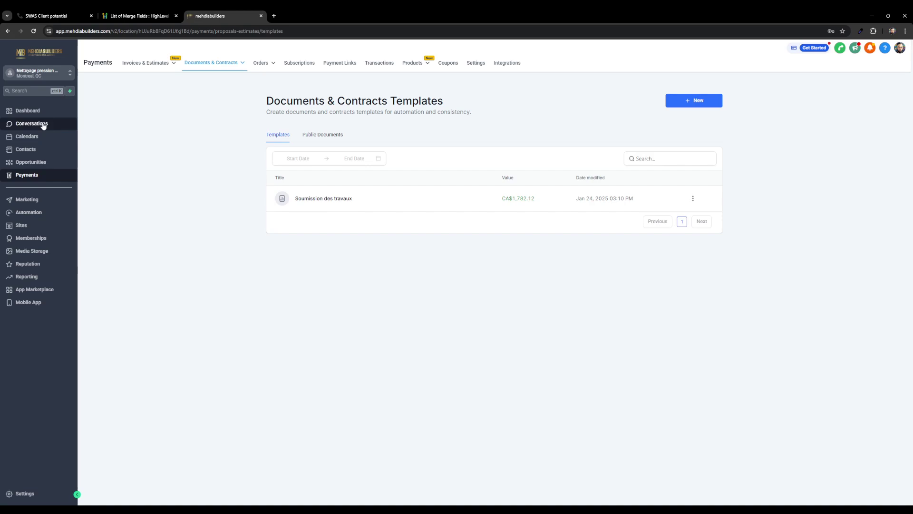
# Look over the contacts list and examine the Funnel and Stage Distribution charts on the dashboard
pyautogui.click(26, 150)
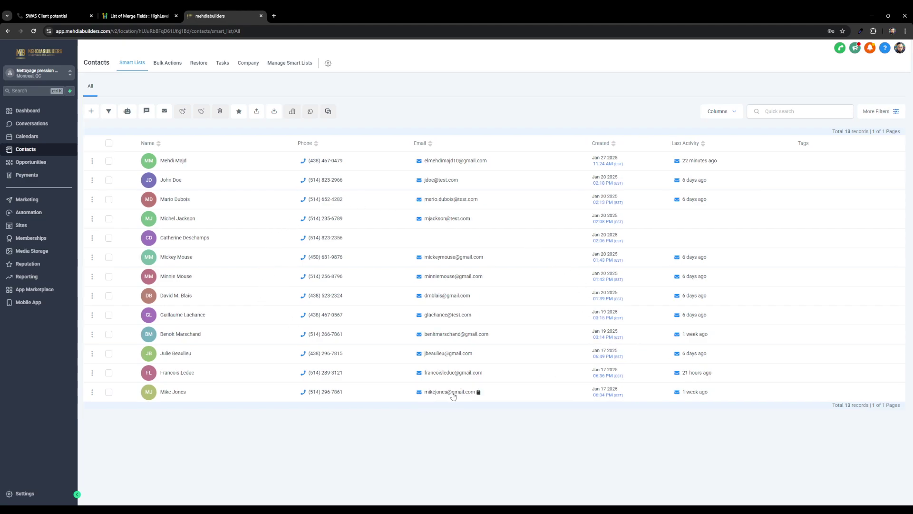
pyautogui.click(26, 117)
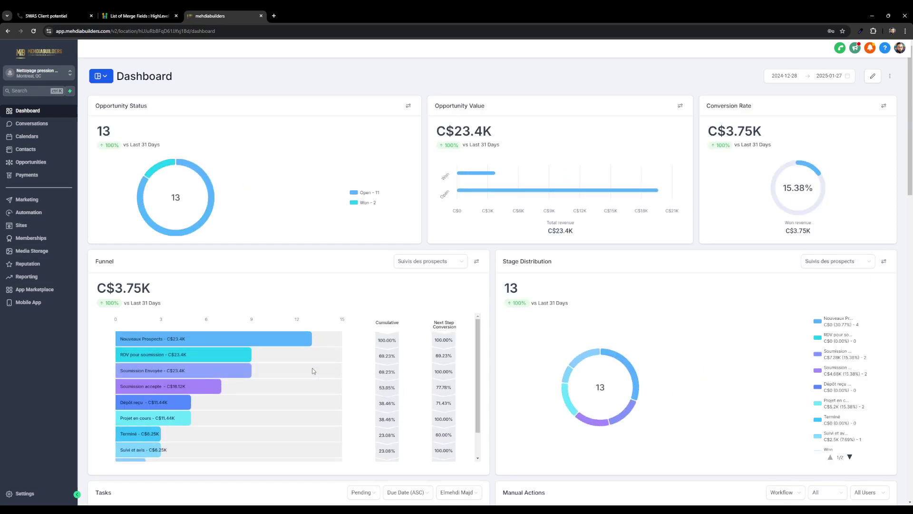
pyautogui.moveTo(314, 370)
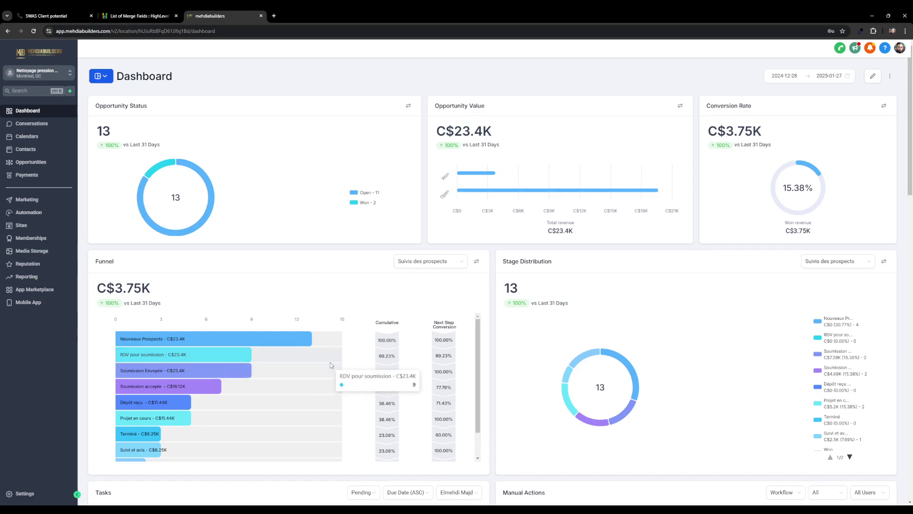
pyautogui.scroll(-1, 230, 373)
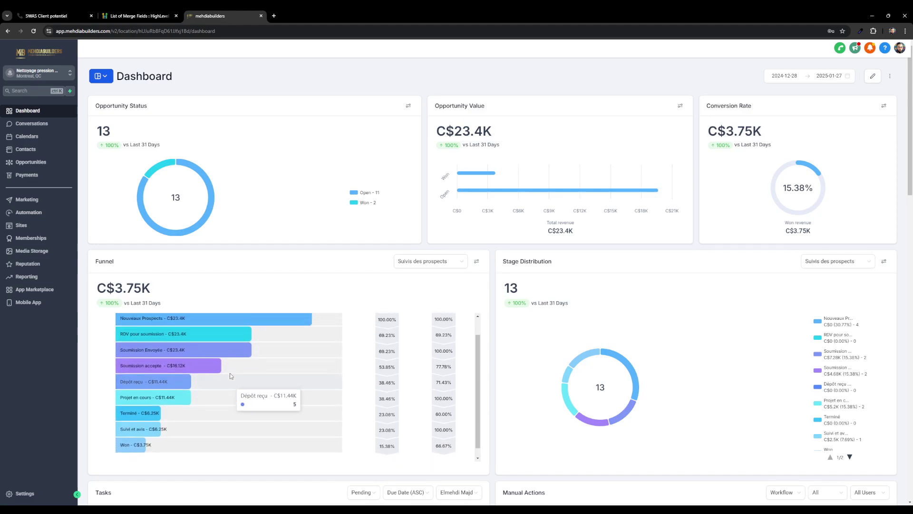
pyautogui.scroll(1, 230, 372)
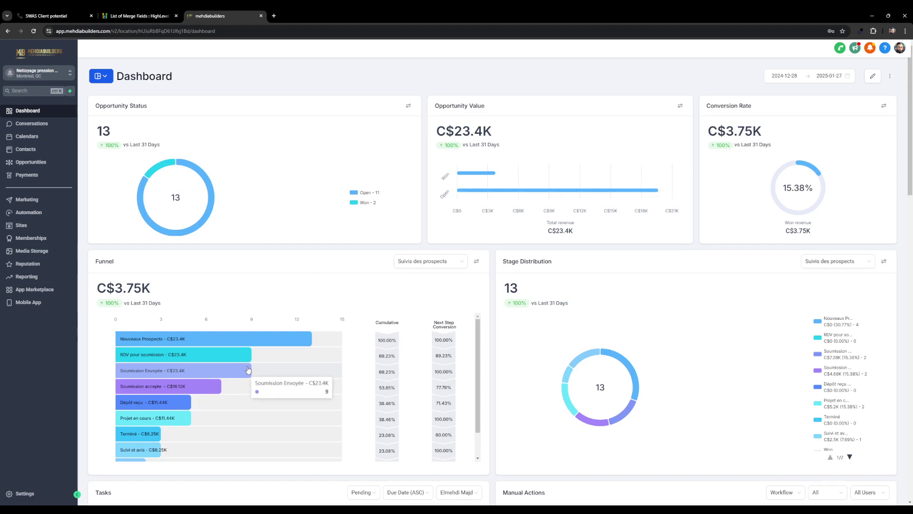
pyautogui.moveTo(586, 354)
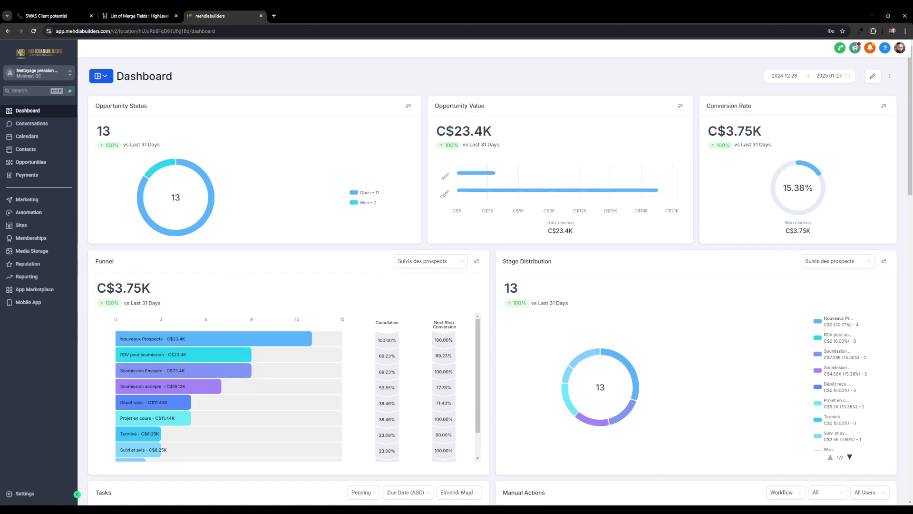
# In the contacts list, hide the Tags and Last Activity columns and show the Address (full) column
pyautogui.click(53, 149)
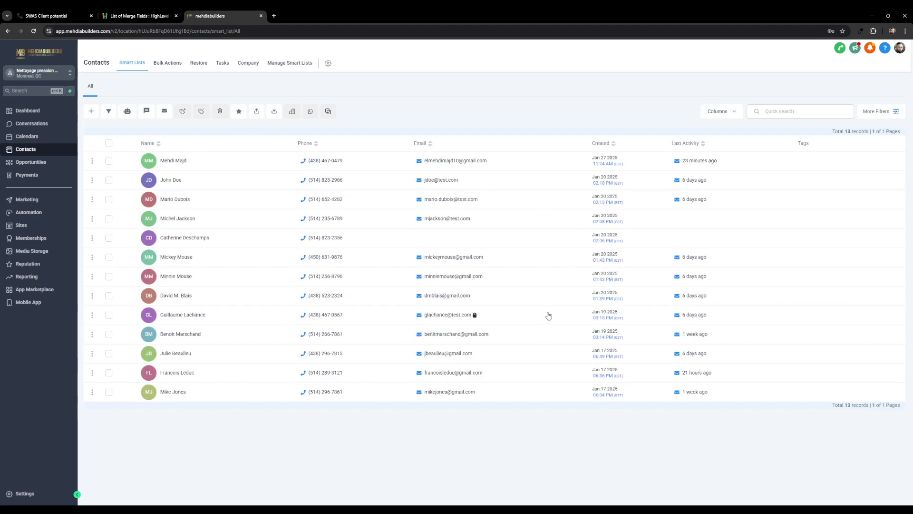
pyautogui.click(735, 114)
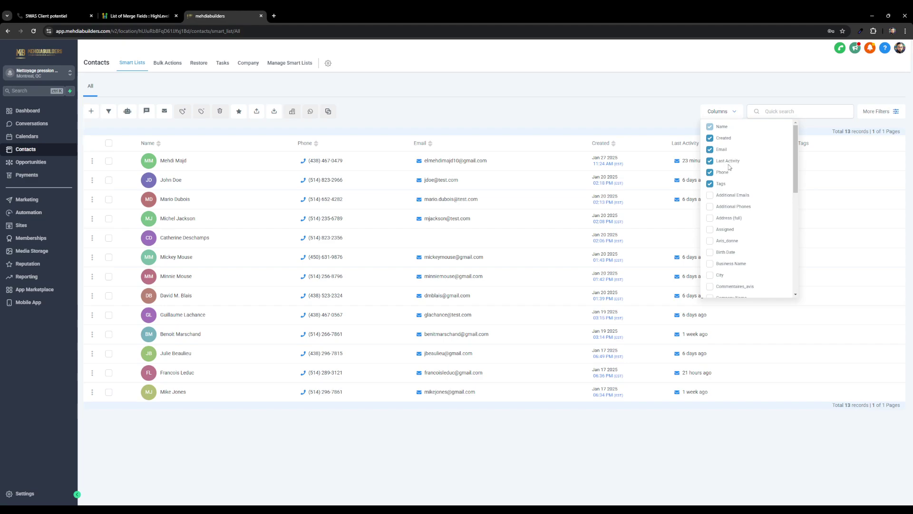
pyautogui.click(711, 185)
pyautogui.click(711, 162)
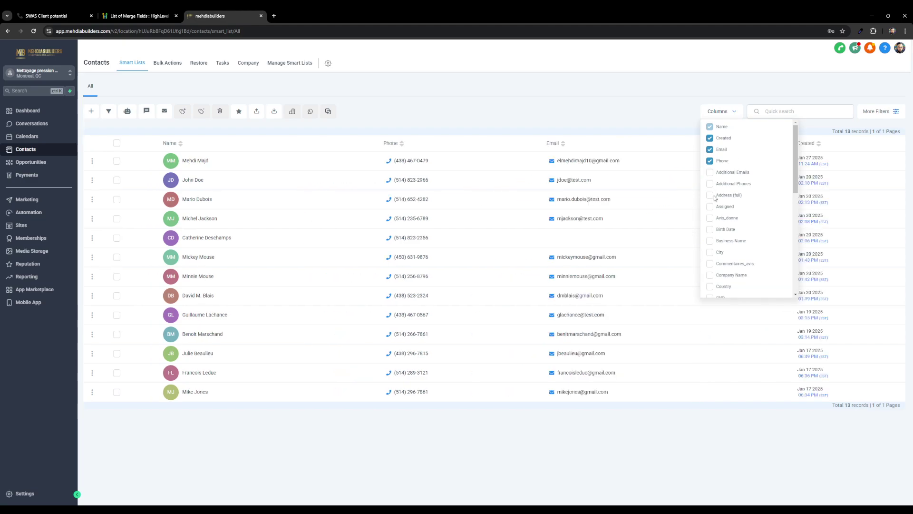
pyautogui.click(711, 195)
pyautogui.click(716, 425)
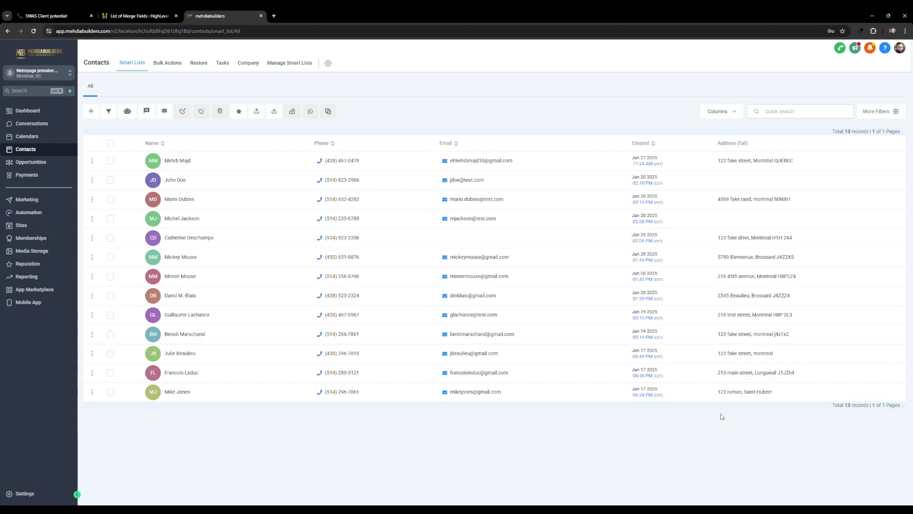
# Create a new document from the "Soumission des travaux" template in the Payments area's Documents & Contracts
pyautogui.click(27, 176)
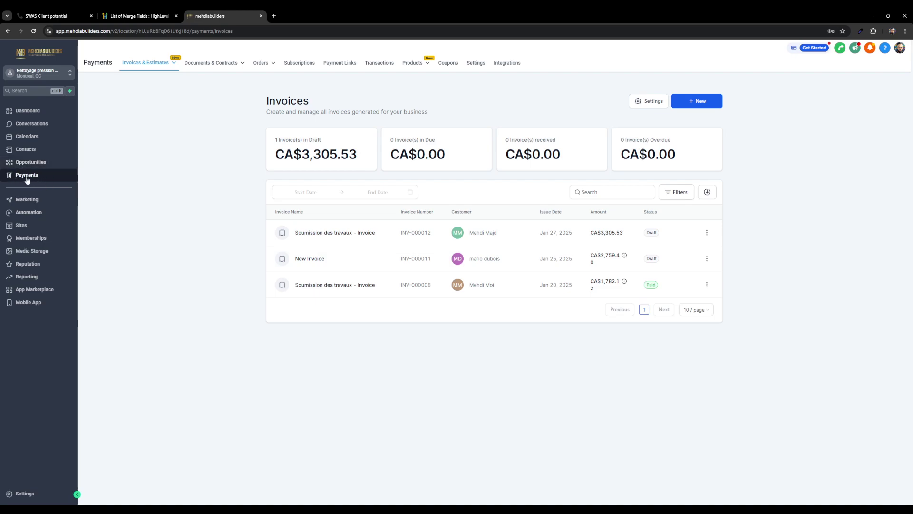
pyautogui.click(221, 67)
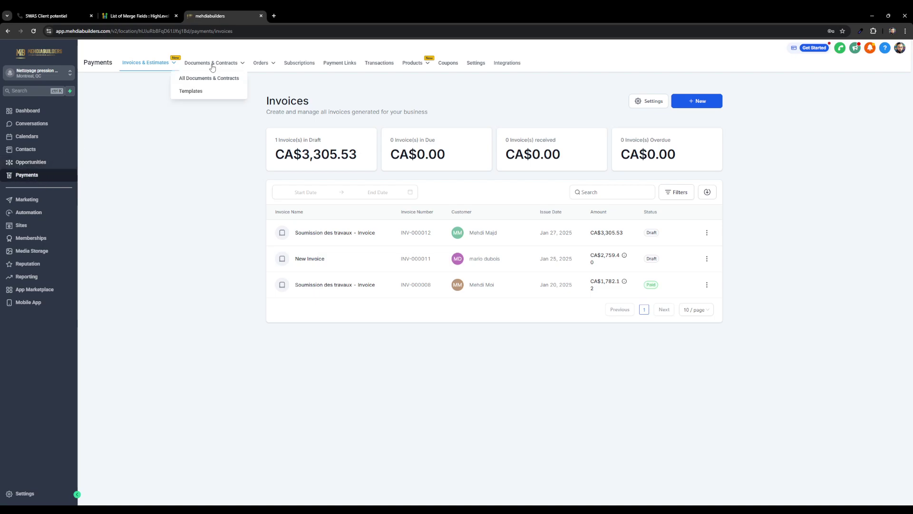
pyautogui.click(191, 91)
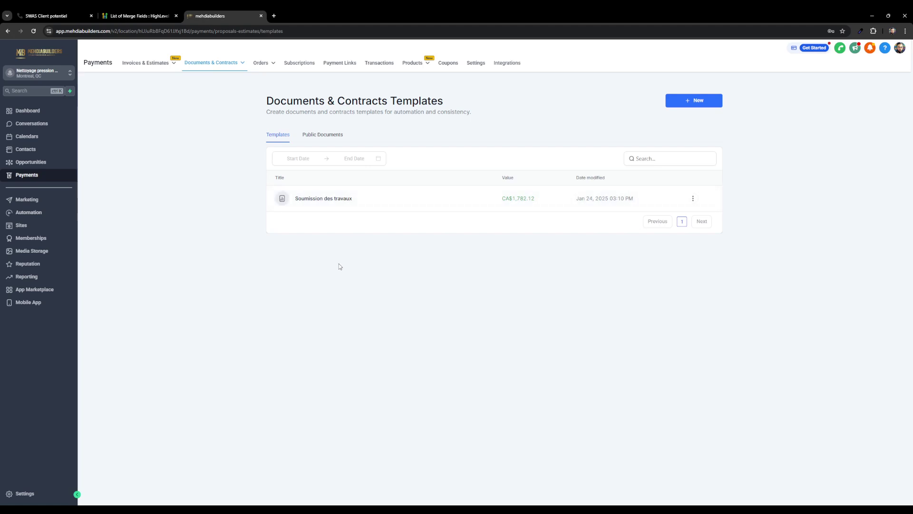
pyautogui.click(694, 199)
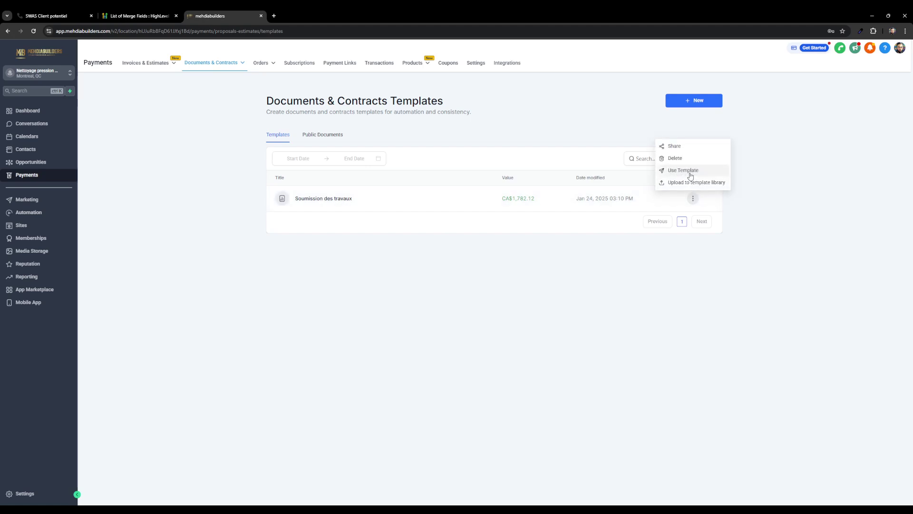
pyautogui.click(691, 175)
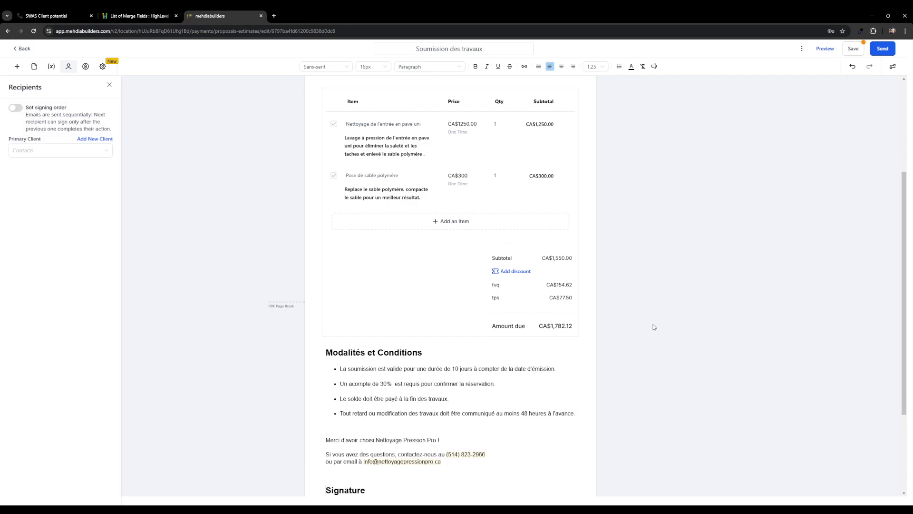
# Examine the quote's logo, line items, terms, signature section and the contact merge fields under Informations du Client
pyautogui.scroll(3, 654, 327)
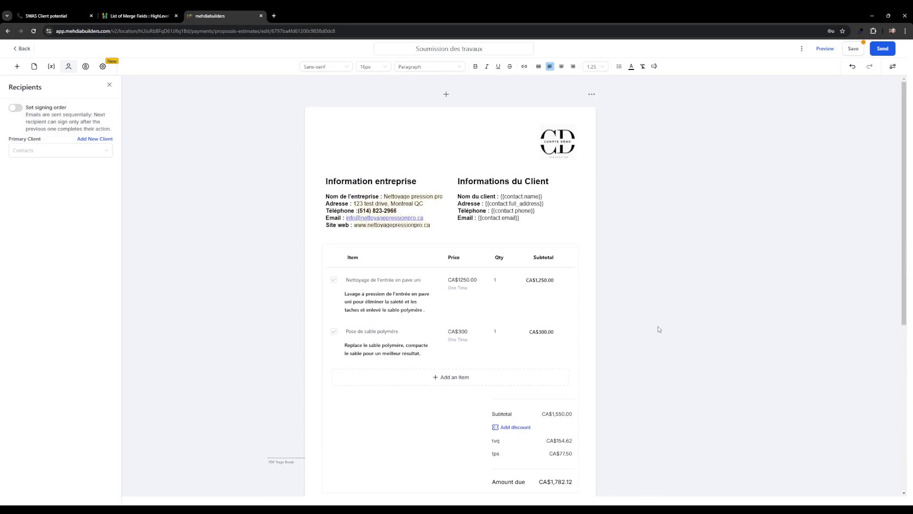
pyautogui.click(504, 141)
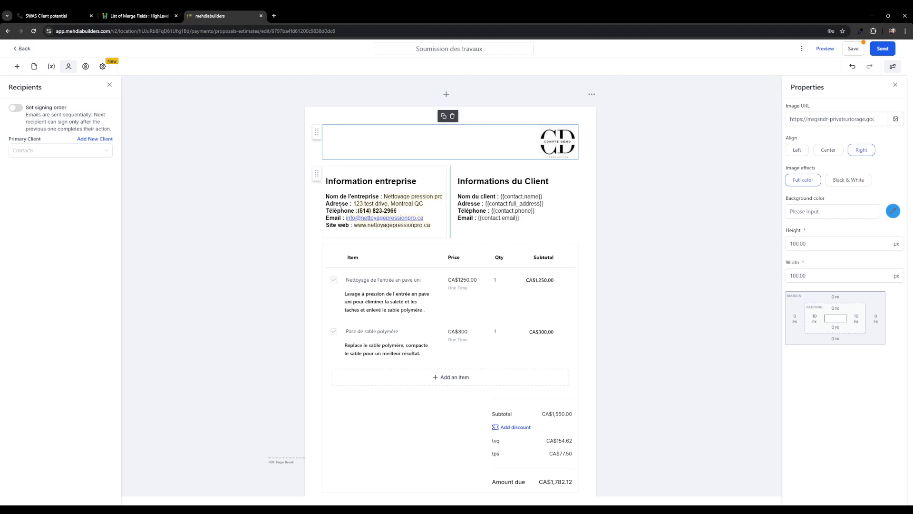
pyautogui.scroll(-2, 545, 249)
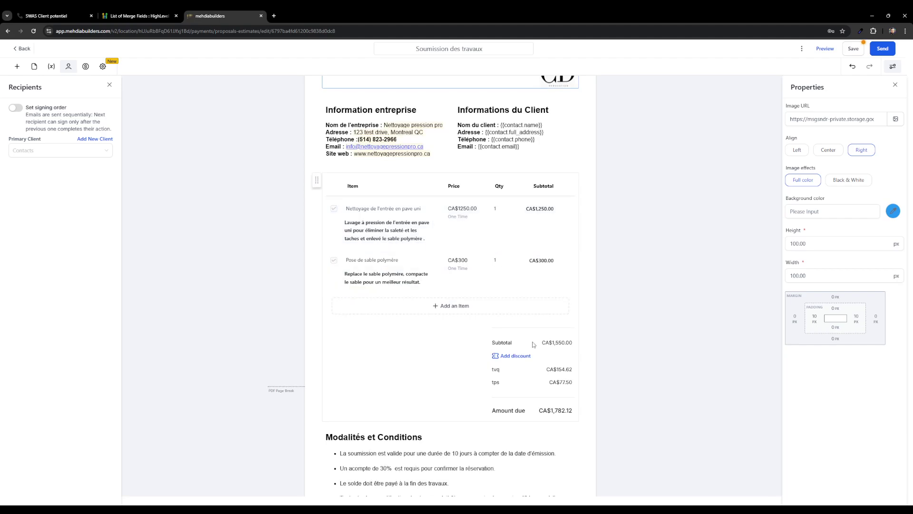
pyautogui.scroll(-2, 449, 316)
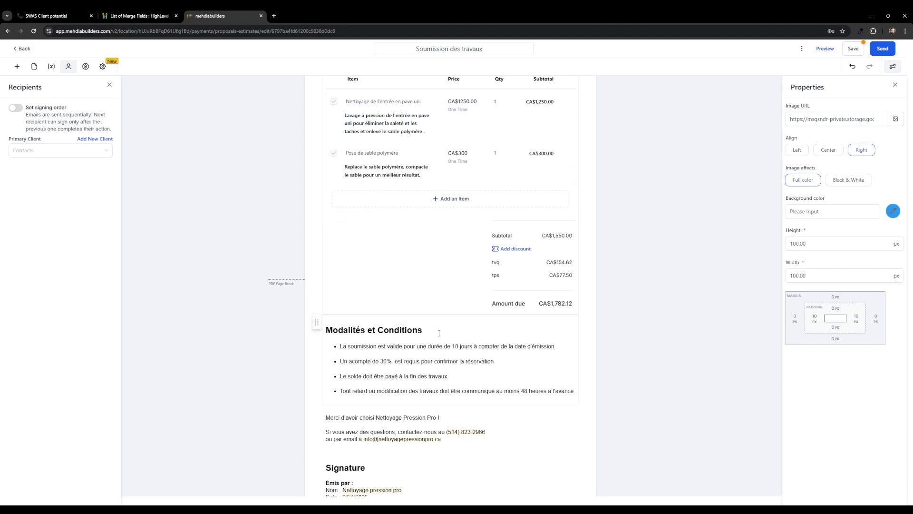
pyautogui.scroll(-1, 501, 363)
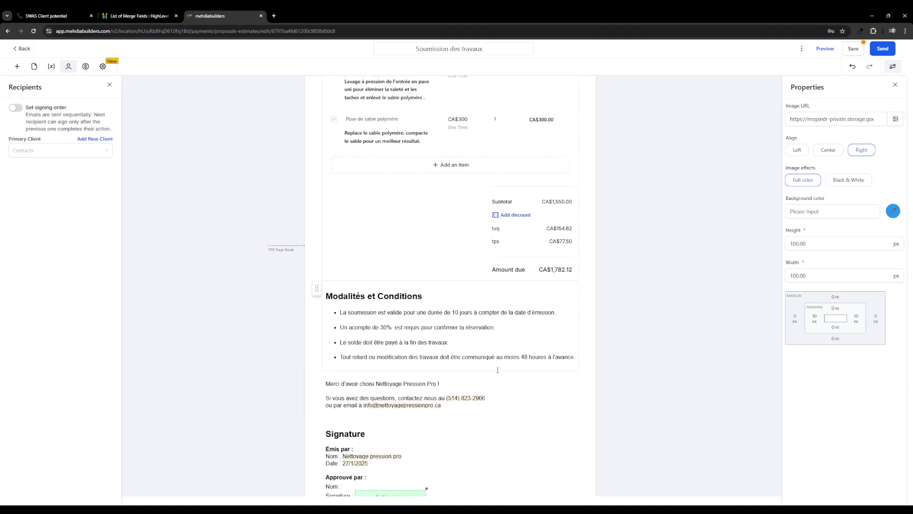
pyautogui.scroll(-2, 398, 395)
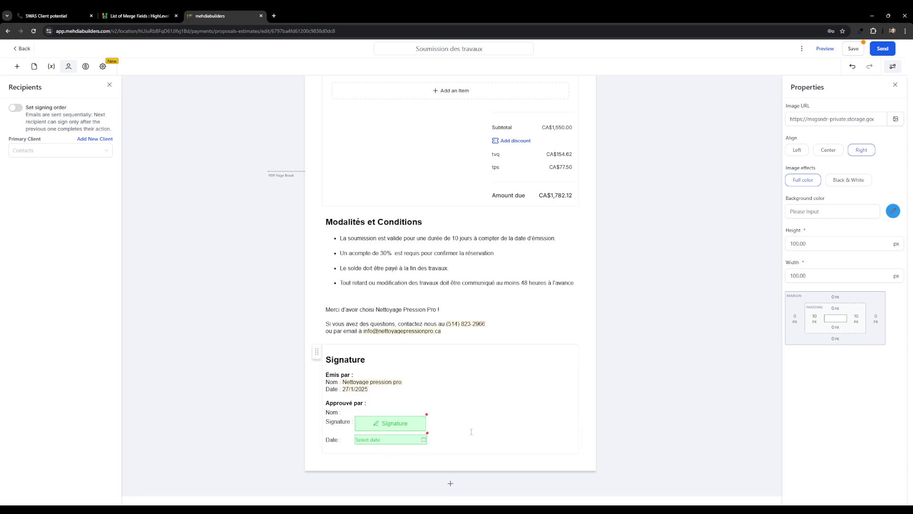
pyautogui.scroll(6, 475, 423)
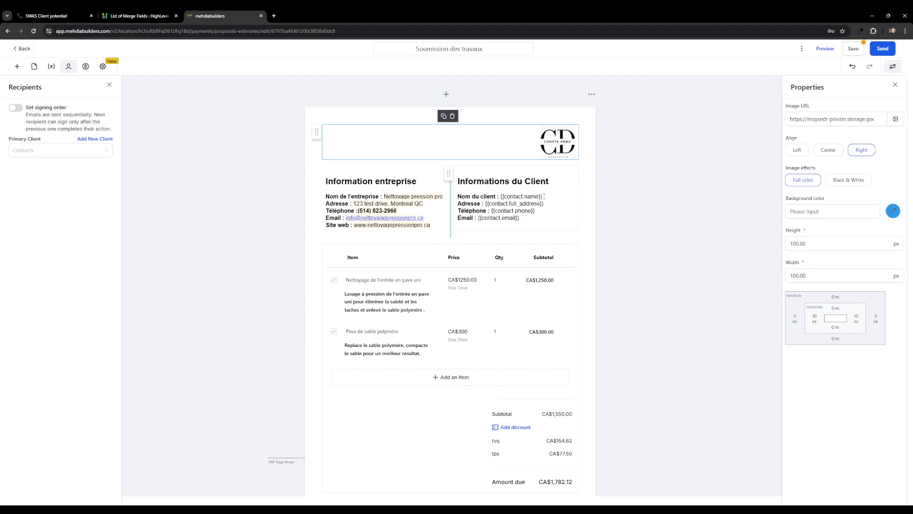
pyautogui.moveTo(543, 196); pyautogui.dragTo(502, 196)
pyautogui.click(545, 203)
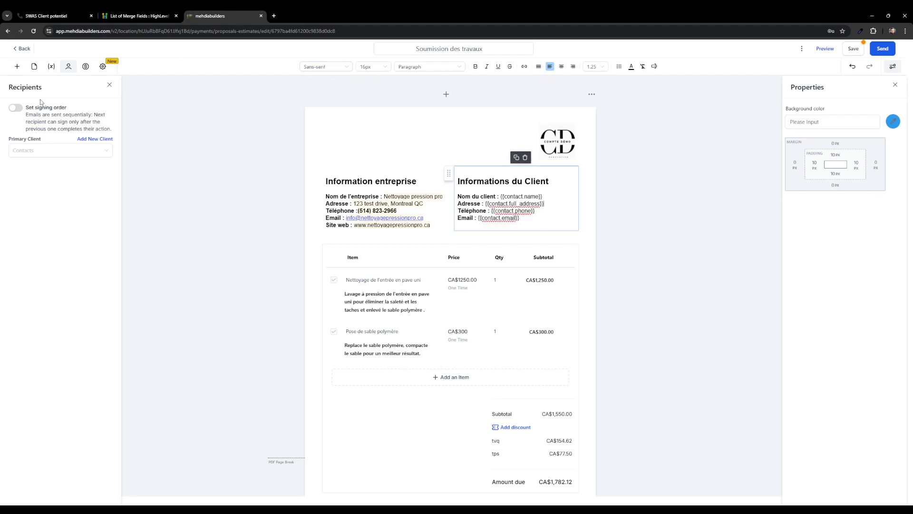
# Assign the first listed contact as the document's primary client recipient
pyautogui.click(69, 67)
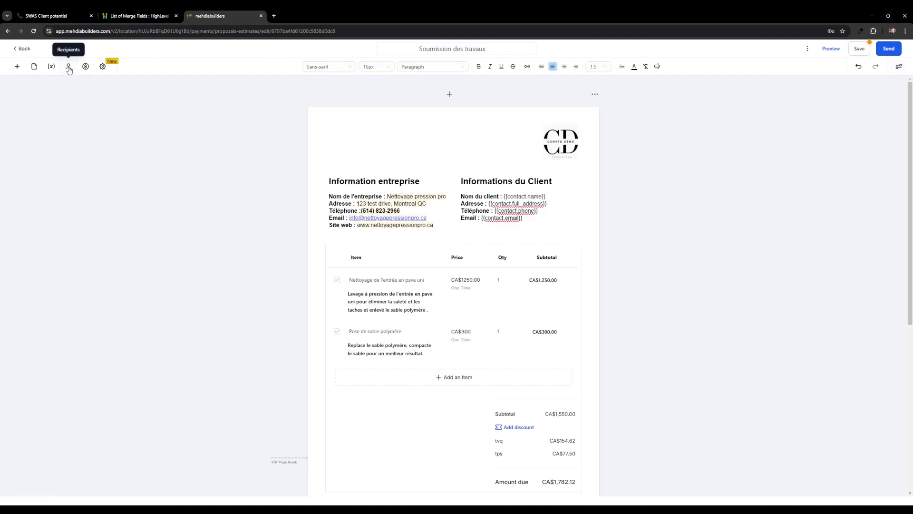
pyautogui.click(68, 67)
pyautogui.click(69, 150)
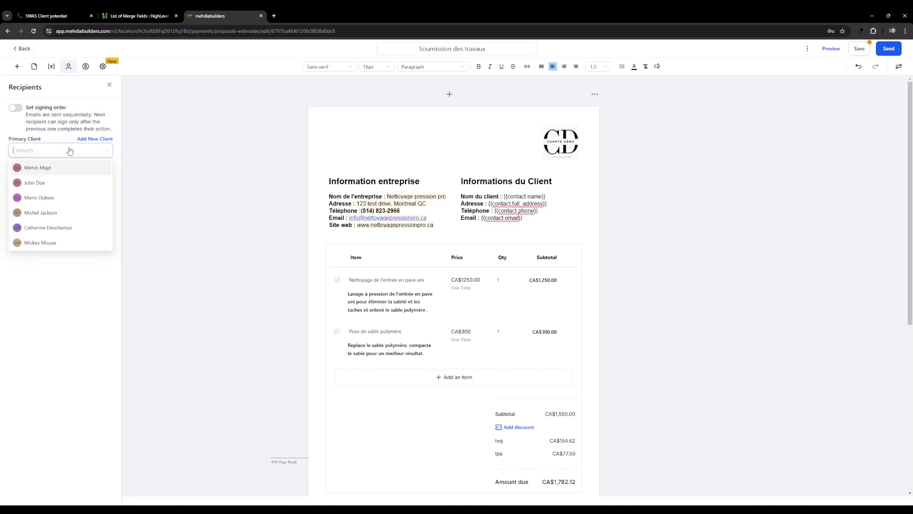
pyautogui.click(50, 168)
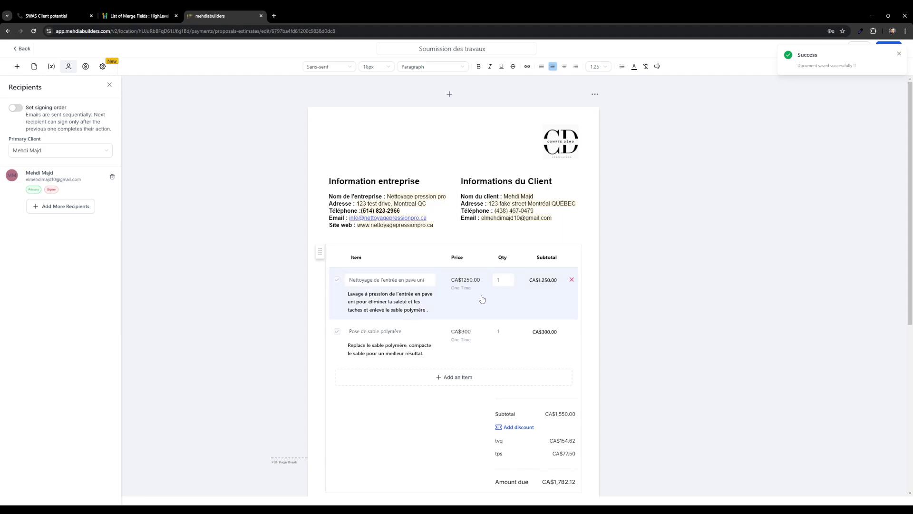
# Remove the "Nettoyage de l'entrée en pave uni" and "Pose de sable polymère" line items from the quote's product table
pyautogui.scroll(-1, 499, 301)
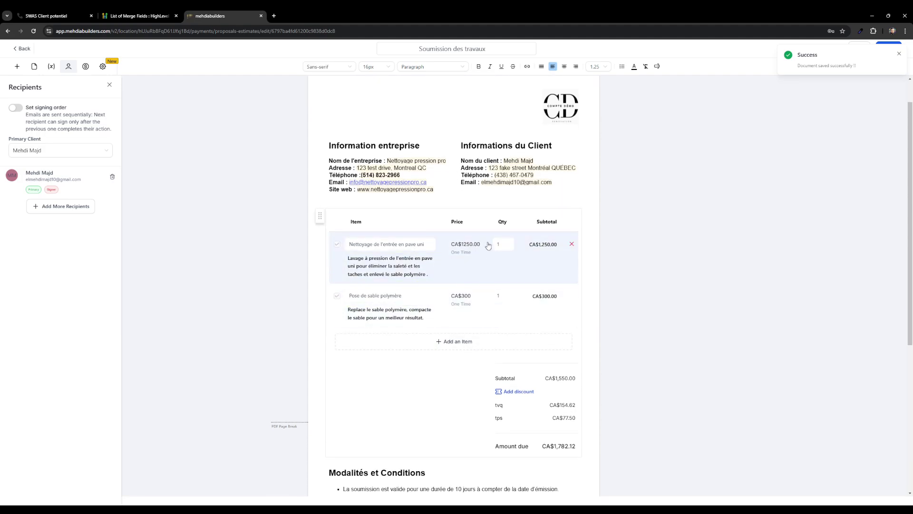
pyautogui.scroll(-1, 474, 285)
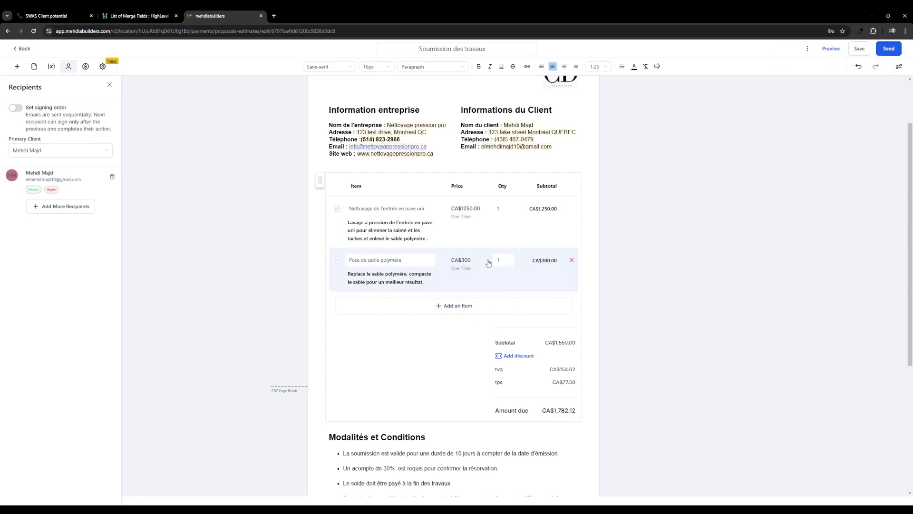
pyautogui.click(572, 209)
pyautogui.click(572, 209)
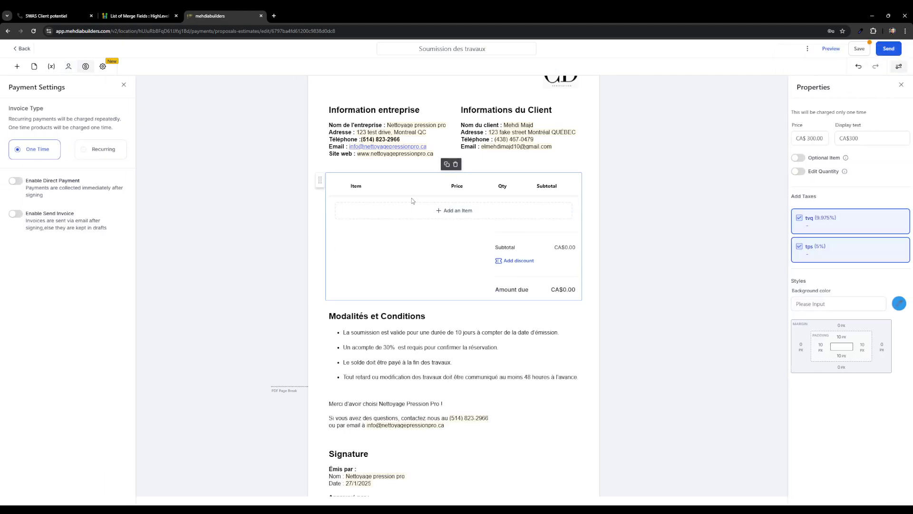
# Add the "Nettoyage de l'entrée en pave uni" product with its listed price to the quote's product table
pyautogui.click(463, 218)
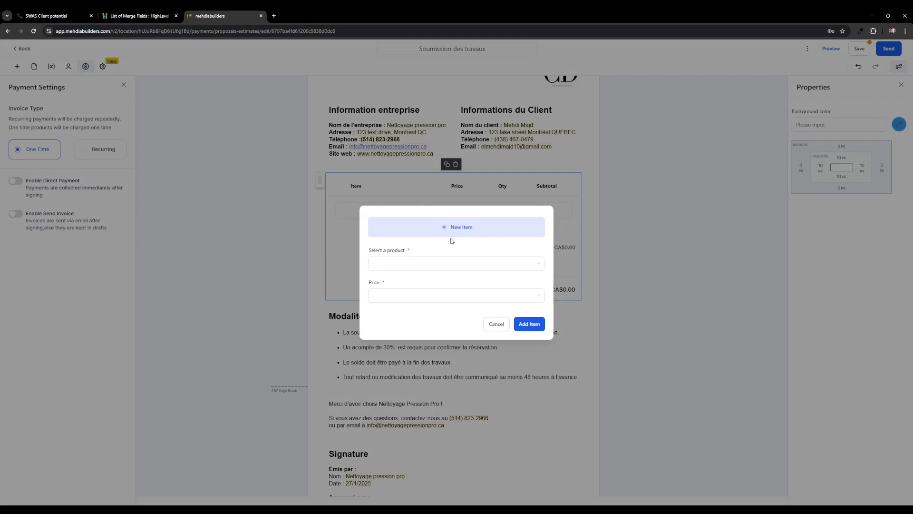
pyautogui.click(435, 264)
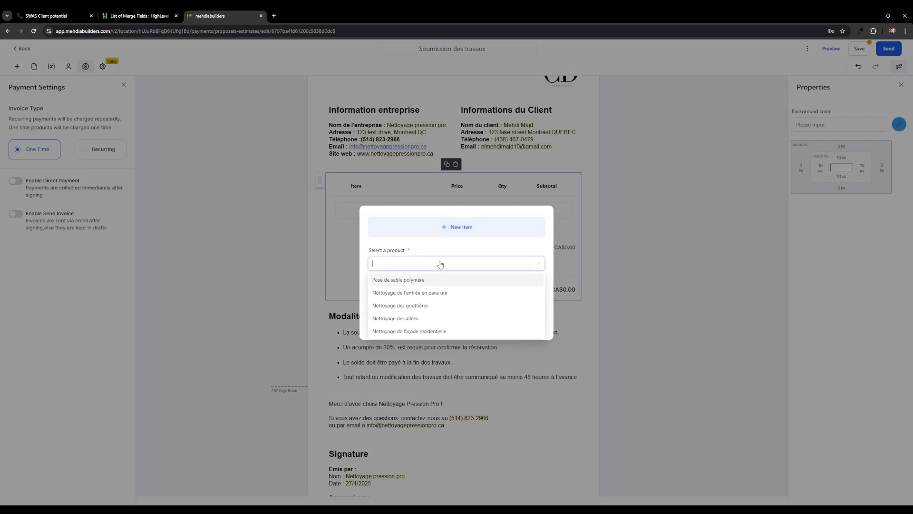
pyautogui.click(444, 293)
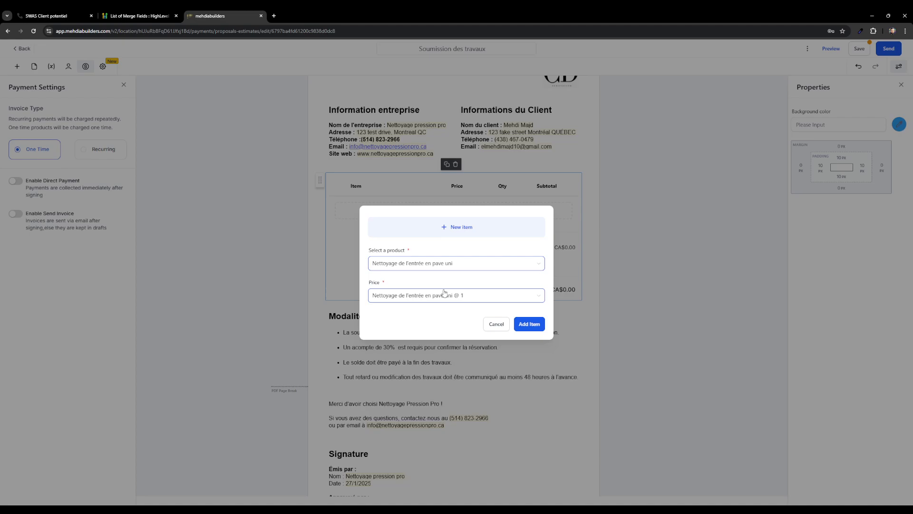
pyautogui.click(528, 327)
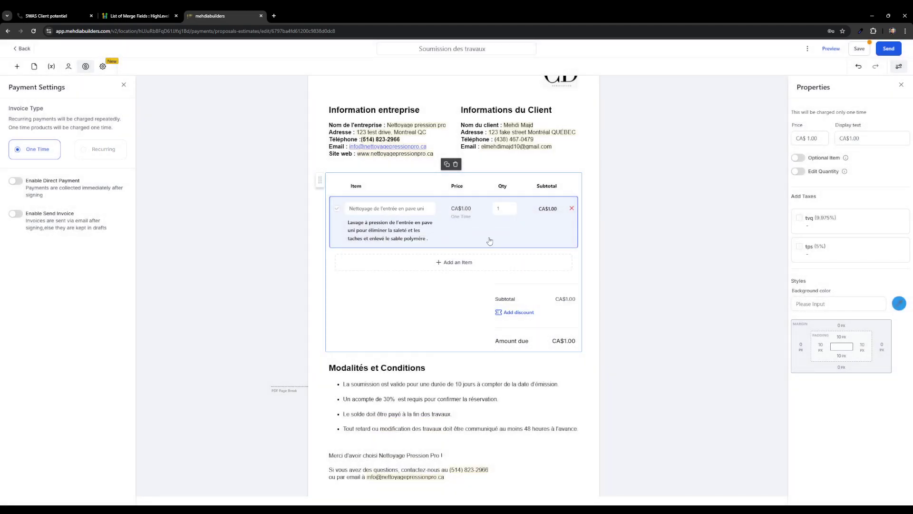
pyautogui.click(421, 307)
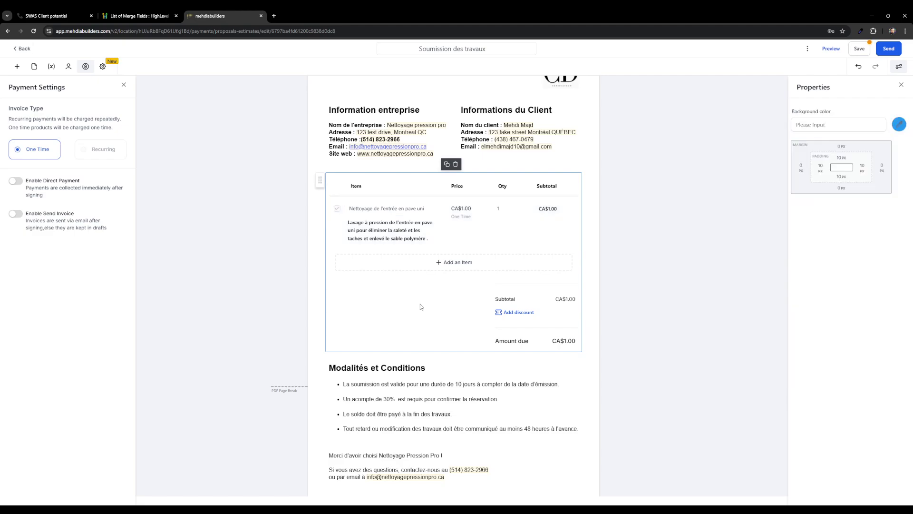
# Set the "Nettoyage de l'entrée en pave uni" item's price to 1750 and its display text to CA$1750.00
pyautogui.click(471, 240)
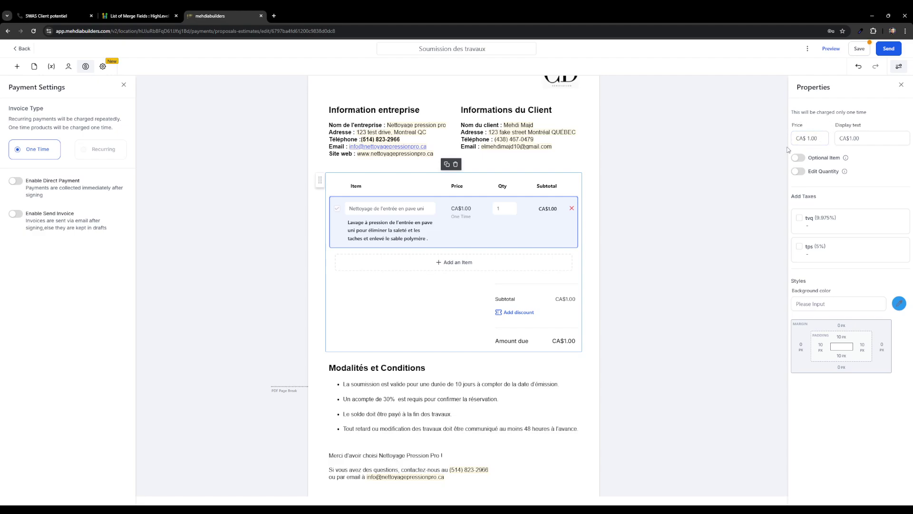
pyautogui.moveTo(825, 138); pyautogui.dragTo(807, 138)
pyautogui.write('1750')
pyautogui.moveTo(859, 138); pyautogui.dragTo(849, 138)
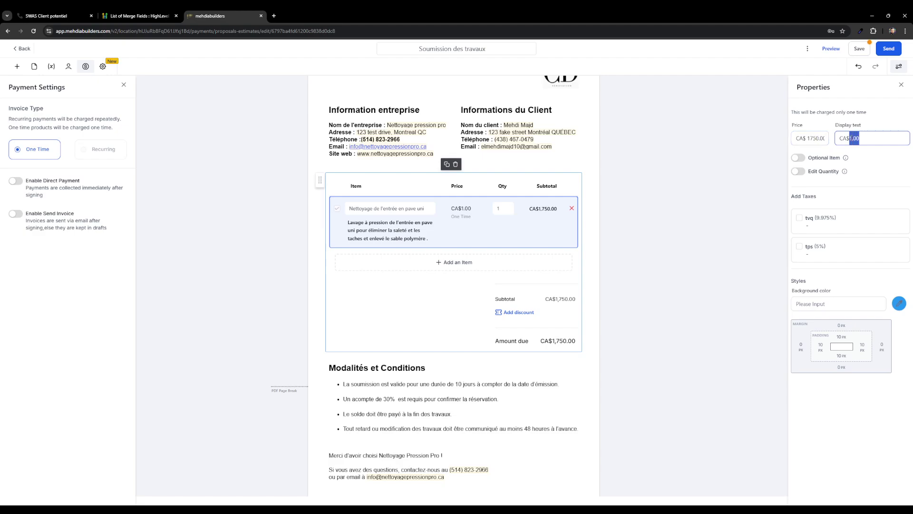
pyautogui.write('1750.00')
# Apply the tvq (9.975%) and tps (5%) taxes to the "Nettoyage de l'entrée en pave uni" item
pyautogui.click(799, 217)
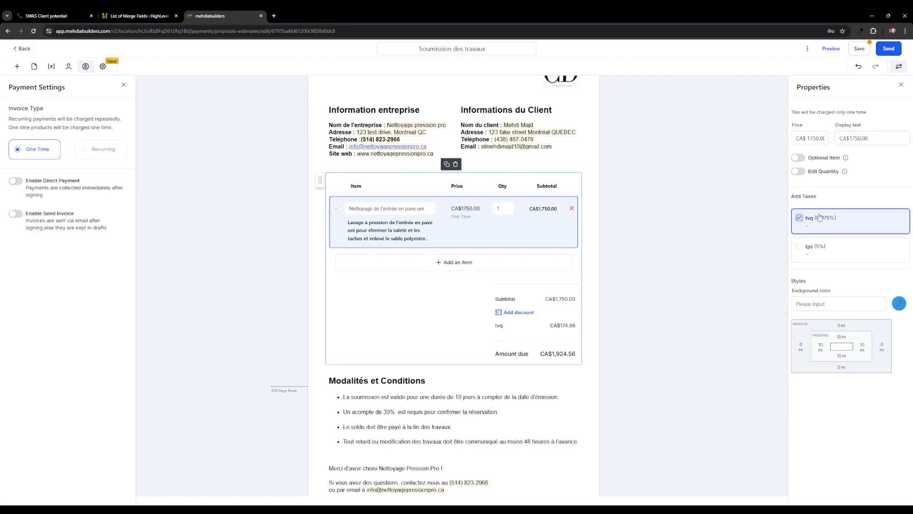
pyautogui.click(800, 248)
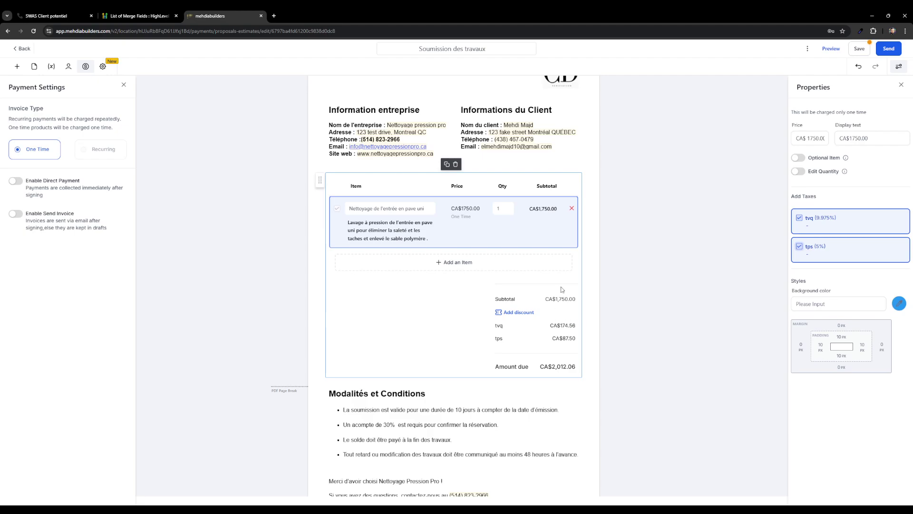
pyautogui.click(409, 310)
pyautogui.click(414, 212)
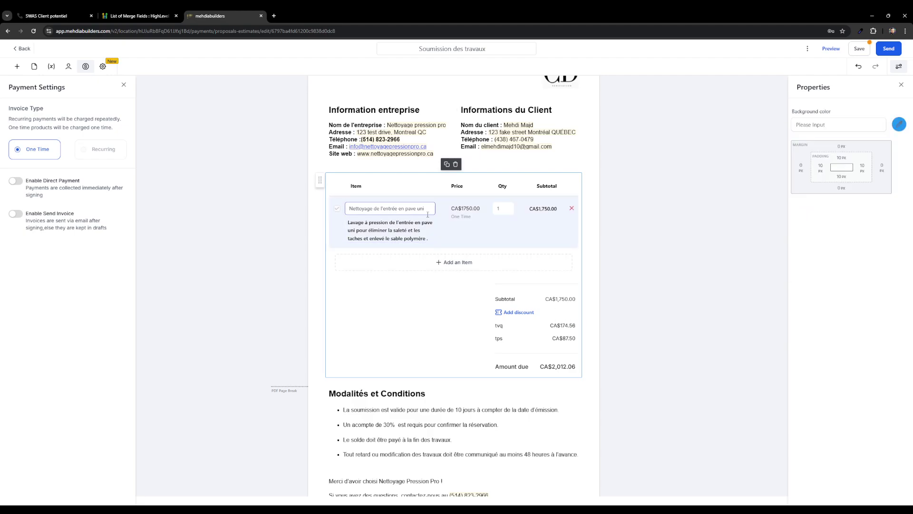
# Add the "Pose de sable polymère" product as a second line item in the quote's product table
pyautogui.click(433, 263)
pyautogui.click(426, 265)
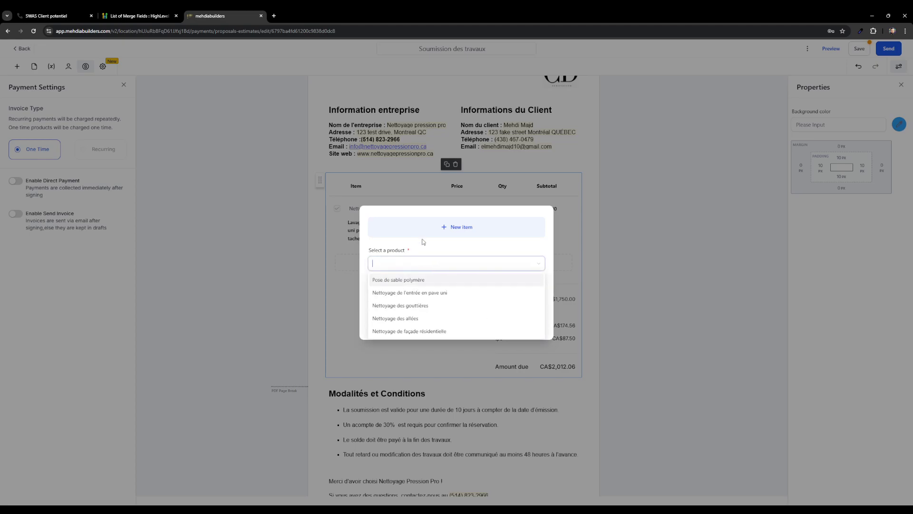
pyautogui.click(412, 280)
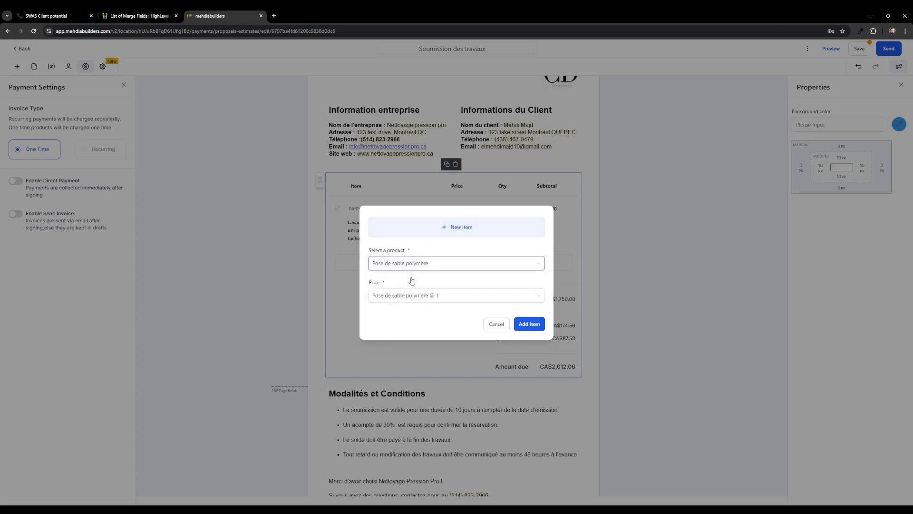
pyautogui.click(530, 326)
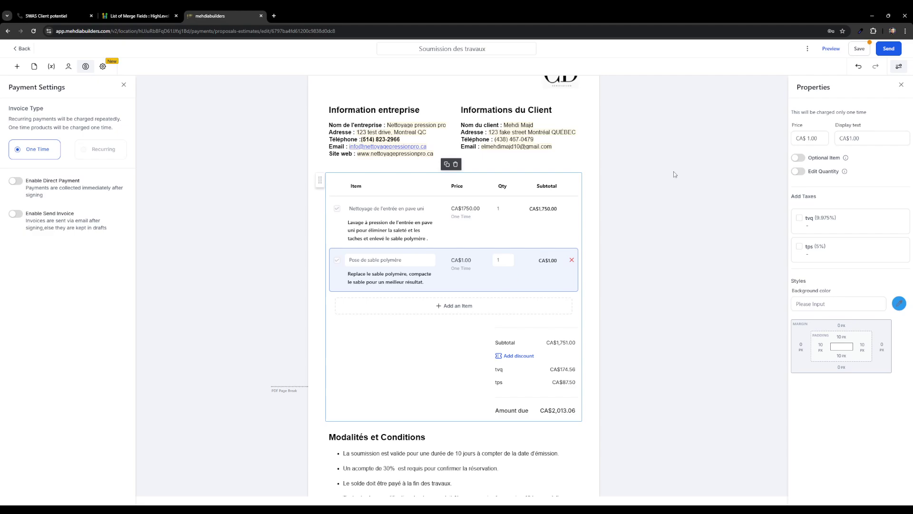
# Set the "Pose de sable polymère" item's price to 750 and its display text to CA$750
pyautogui.moveTo(817, 138); pyautogui.dragTo(807, 138)
pyautogui.write('750')
pyautogui.moveTo(862, 138); pyautogui.dragTo(843, 136)
pyautogui.write('750')
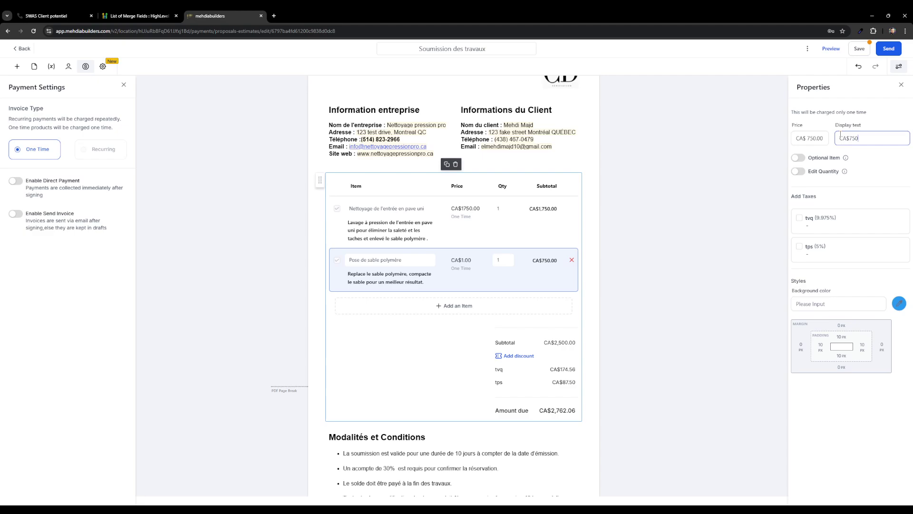
# Apply the tvq (9.975%) and tps (5%) taxes to the "Pose de sable polymère" item
pyautogui.click(799, 218)
pyautogui.click(799, 246)
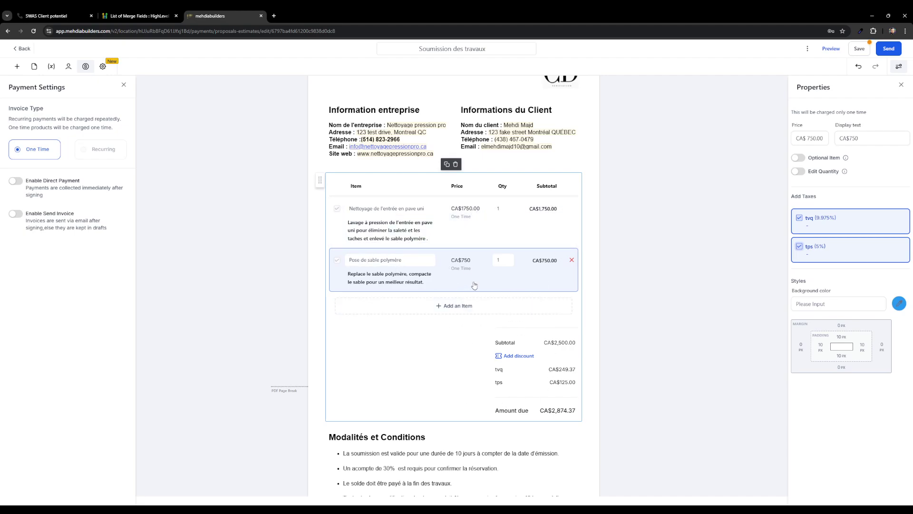
pyautogui.scroll(1, 455, 371)
pyautogui.click(455, 371)
# Review the quote's subtotal, taxes, amount due, Modalités et Conditions and signature section
pyautogui.scroll(-1, 504, 357)
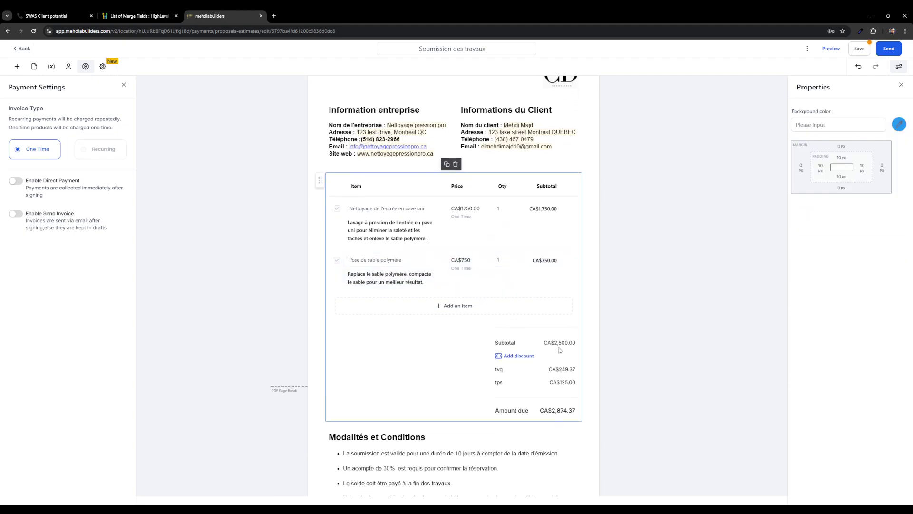
pyautogui.scroll(-1, 566, 349)
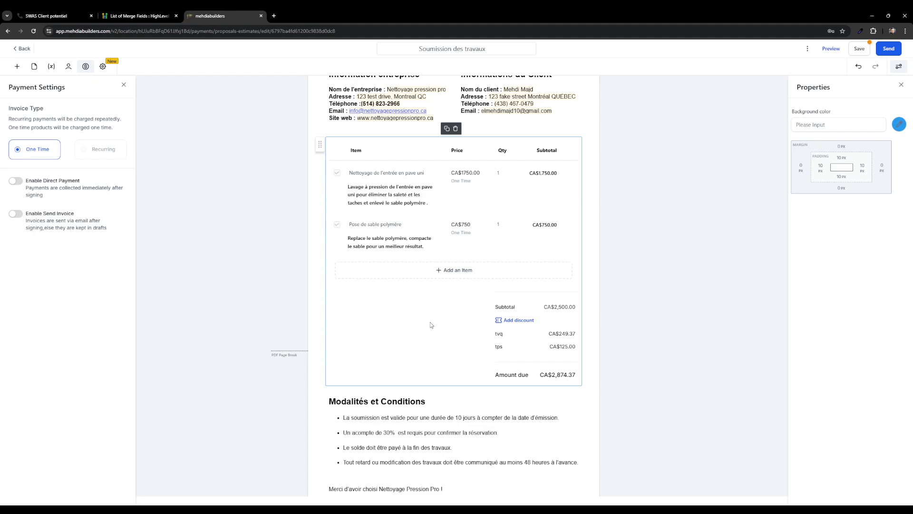
pyautogui.scroll(-3, 438, 310)
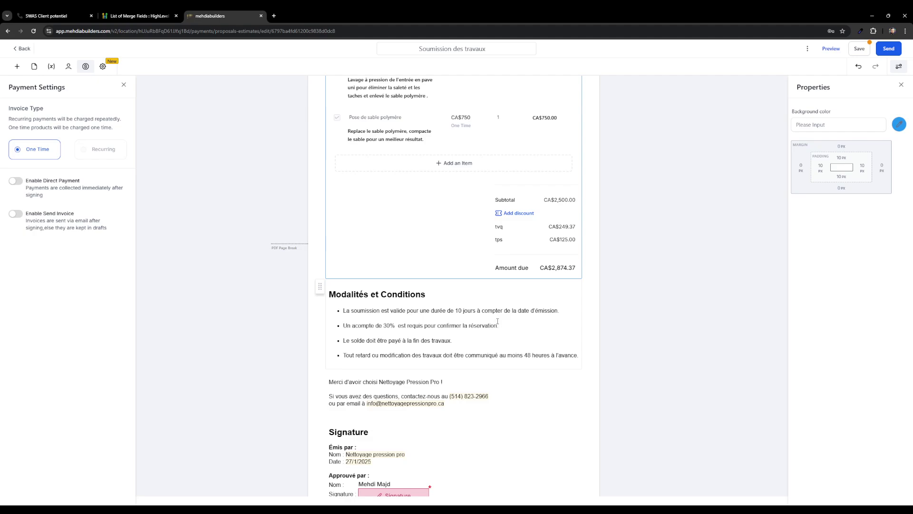
pyautogui.scroll(-2, 497, 321)
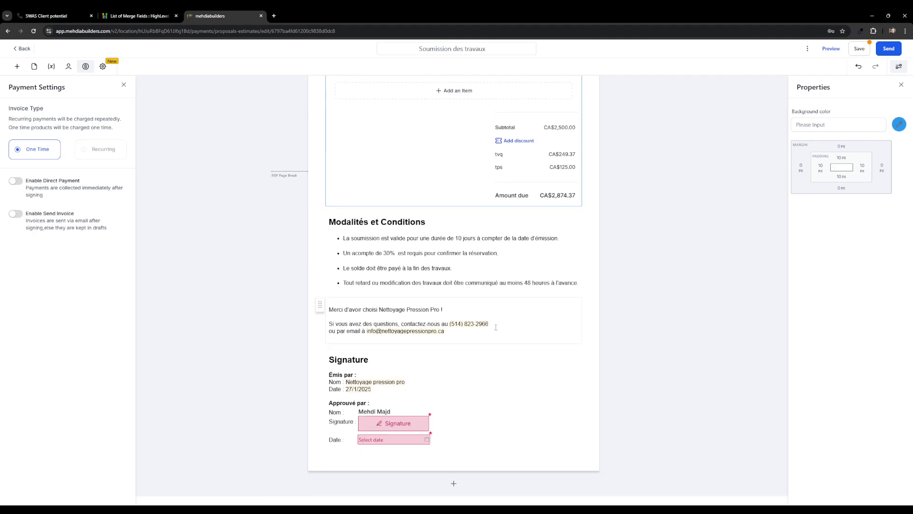
pyautogui.scroll(5, 530, 314)
pyautogui.scroll(1, 542, 319)
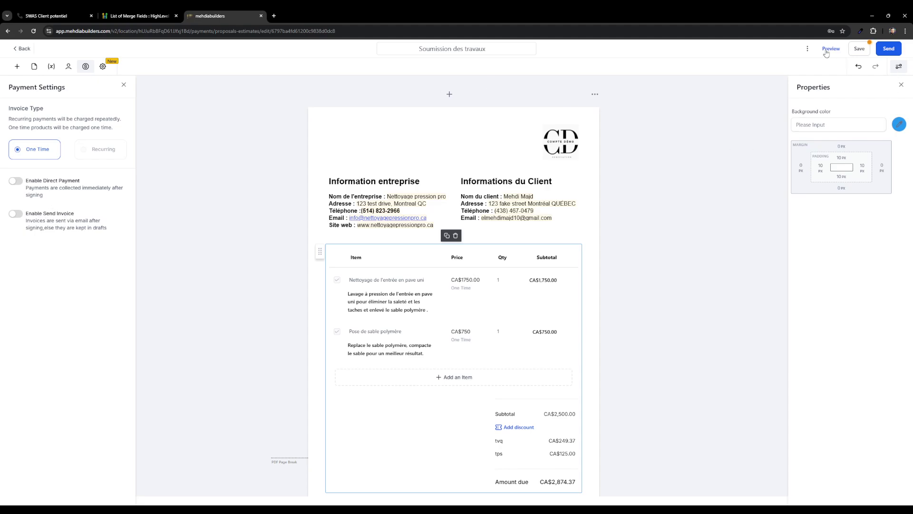
# Prepare to send the quote by email to the client and show the CC field with its selectable contacts
pyautogui.click(887, 51)
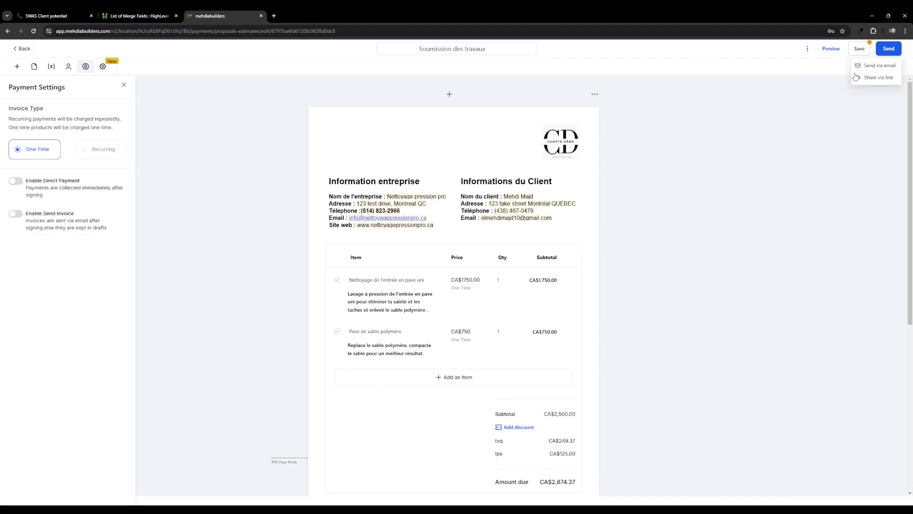
pyautogui.click(883, 66)
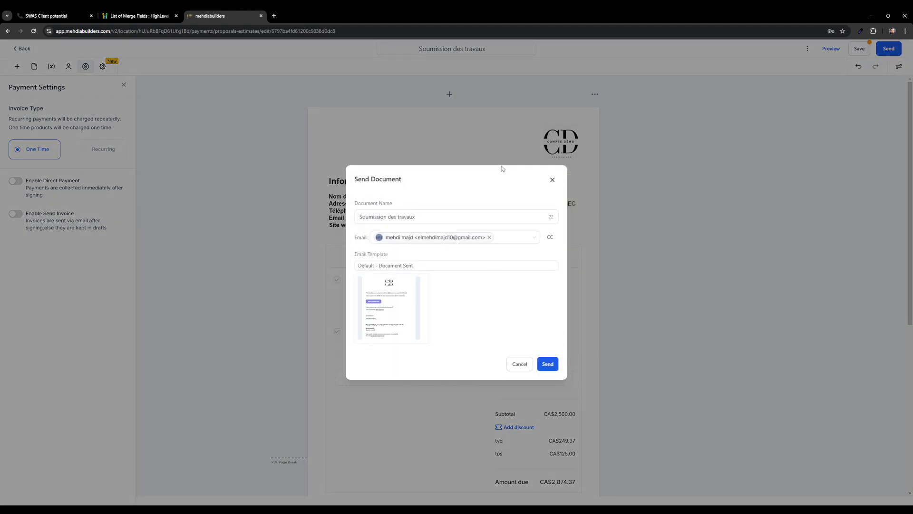
pyautogui.click(550, 237)
pyautogui.click(408, 250)
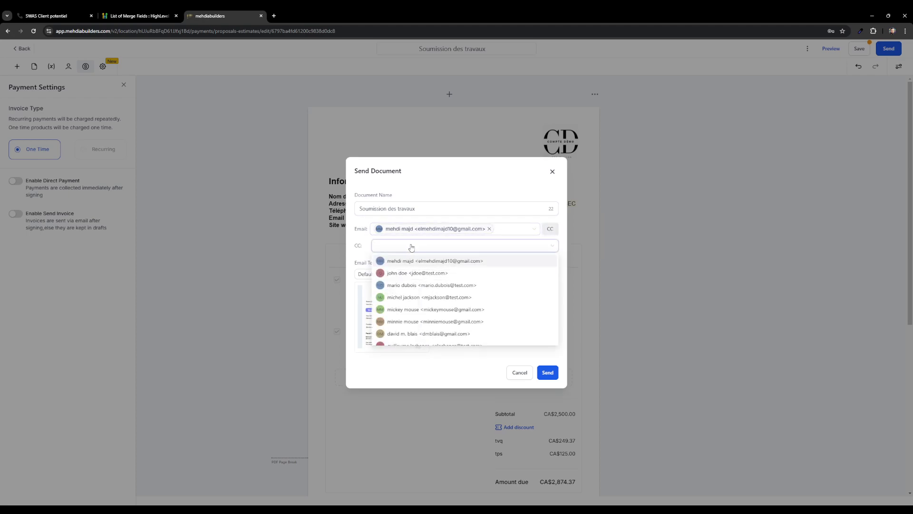
pyautogui.click(487, 179)
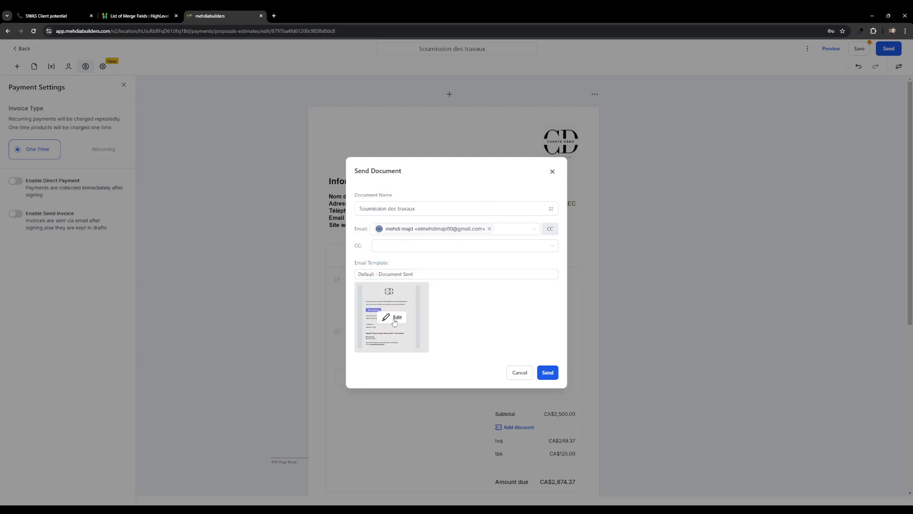
# Open and save the "Default - Document Sent" email template, and send the quote to the client by email
pyautogui.click(394, 321)
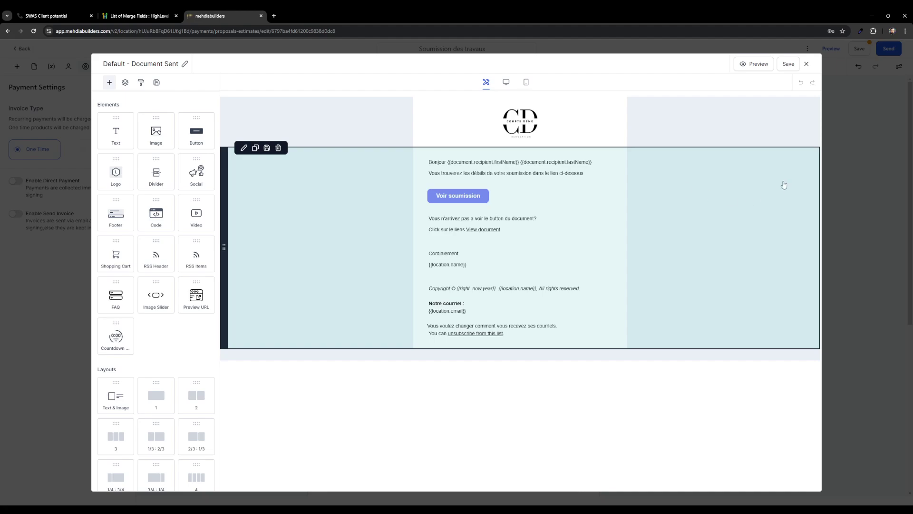
pyautogui.click(789, 64)
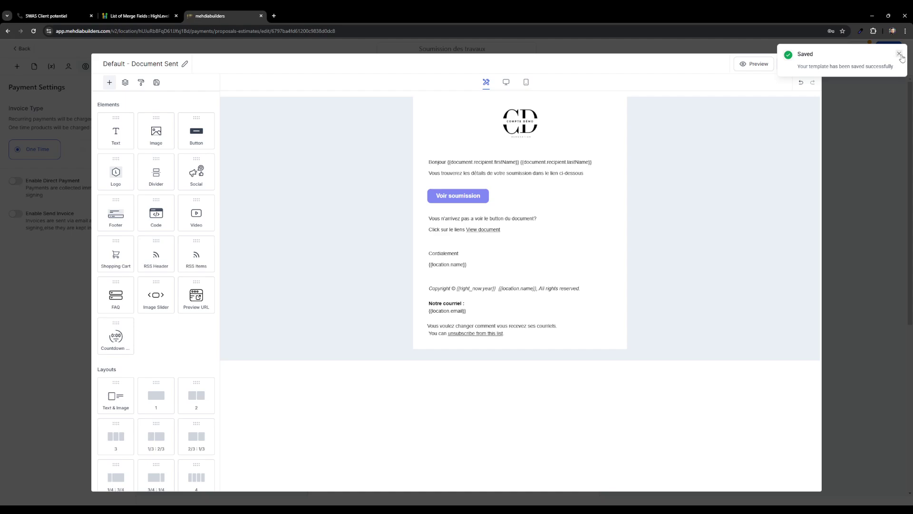
pyautogui.click(898, 53)
pyautogui.click(808, 64)
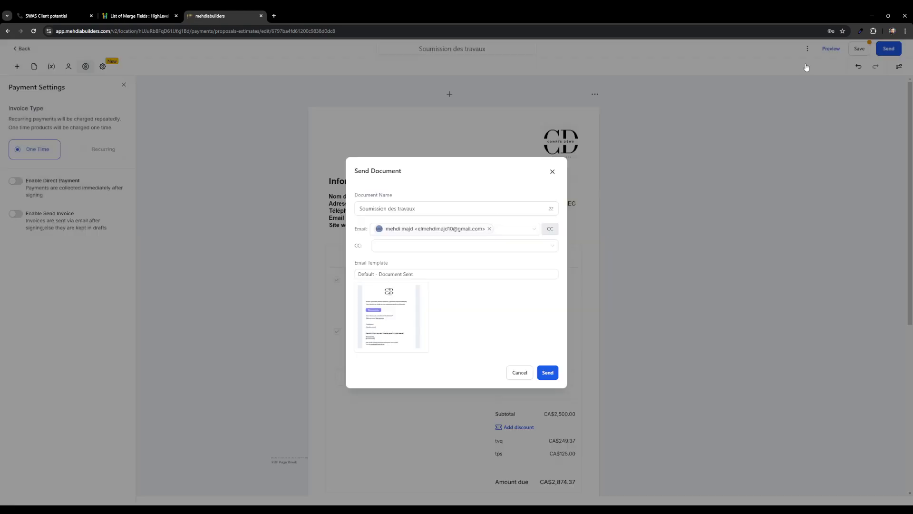
pyautogui.click(547, 373)
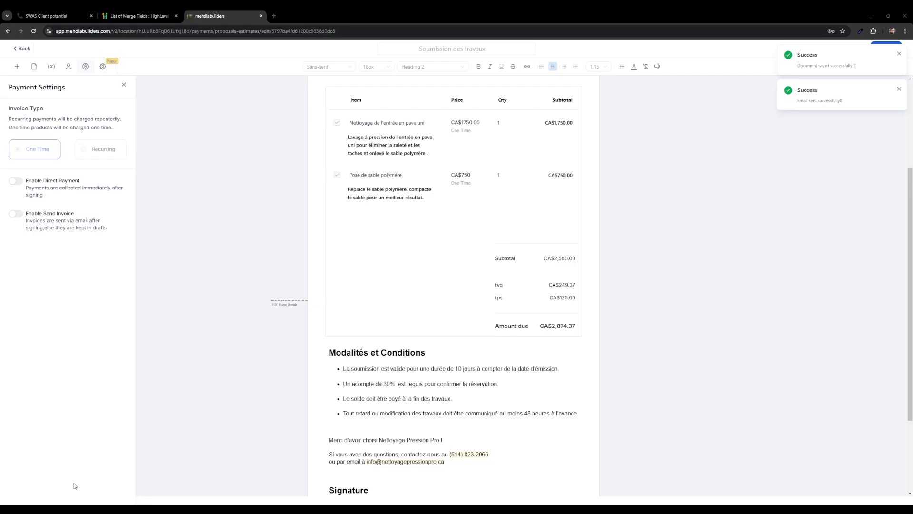
pyautogui.click(472, 356)
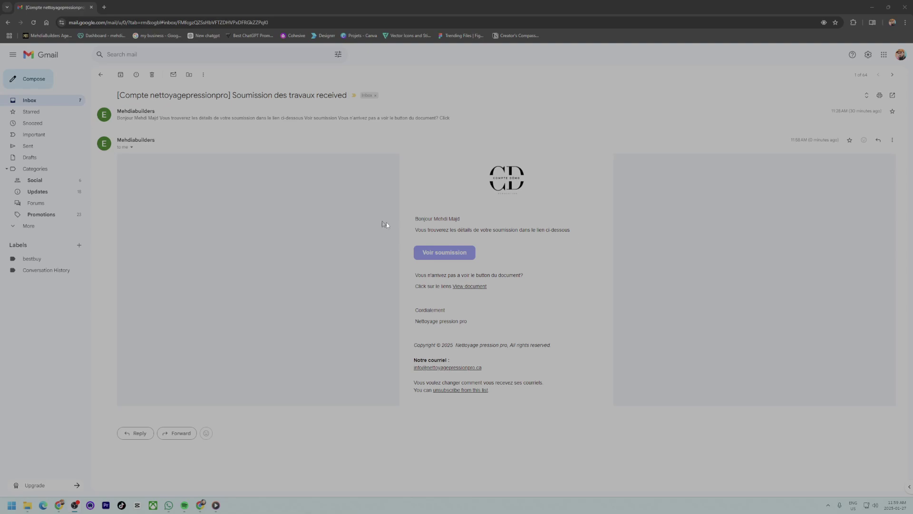
# Open the quote from the email received in Gmail and review its contact details, items, totals, terms and signature fields
pyautogui.click(450, 257)
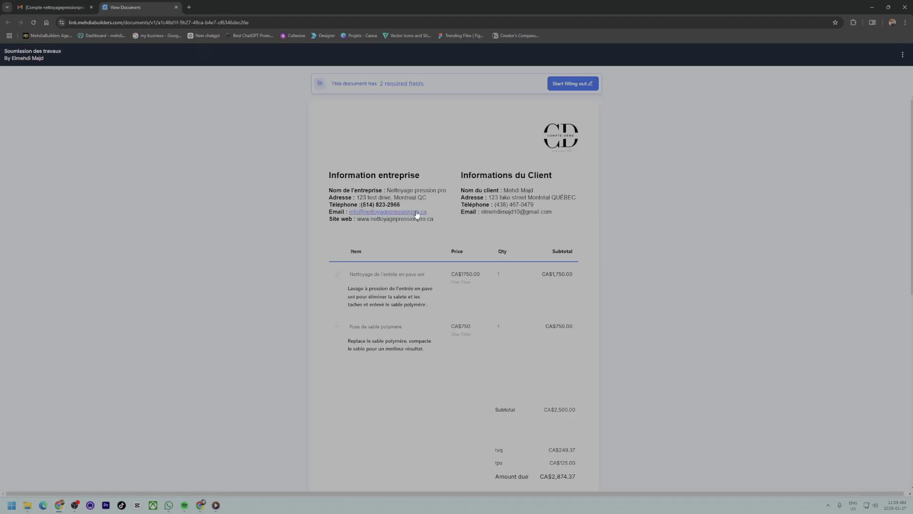
pyautogui.scroll(-8, 436, 224)
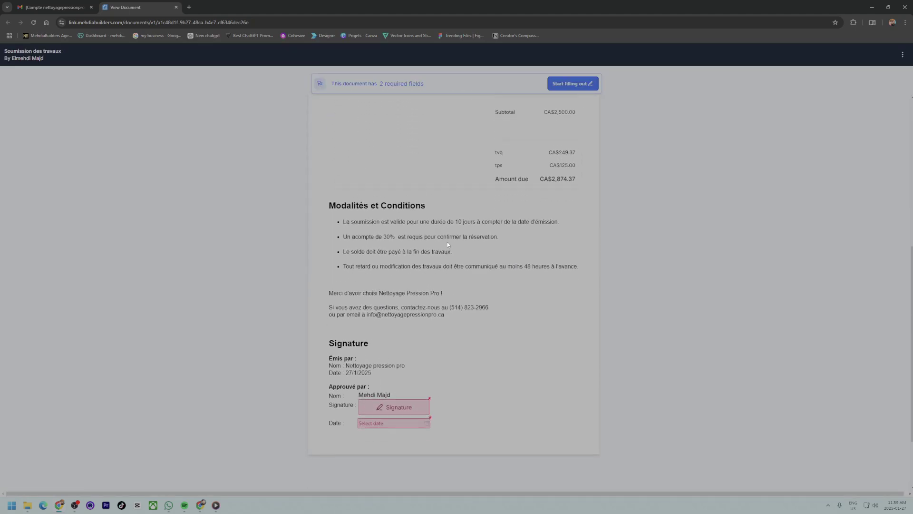
pyautogui.scroll(8, 493, 255)
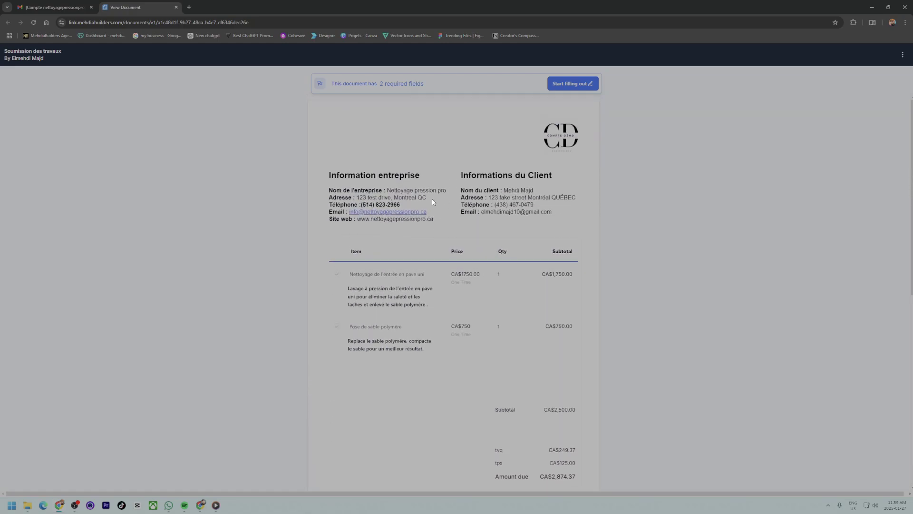
pyautogui.scroll(-2, 408, 246)
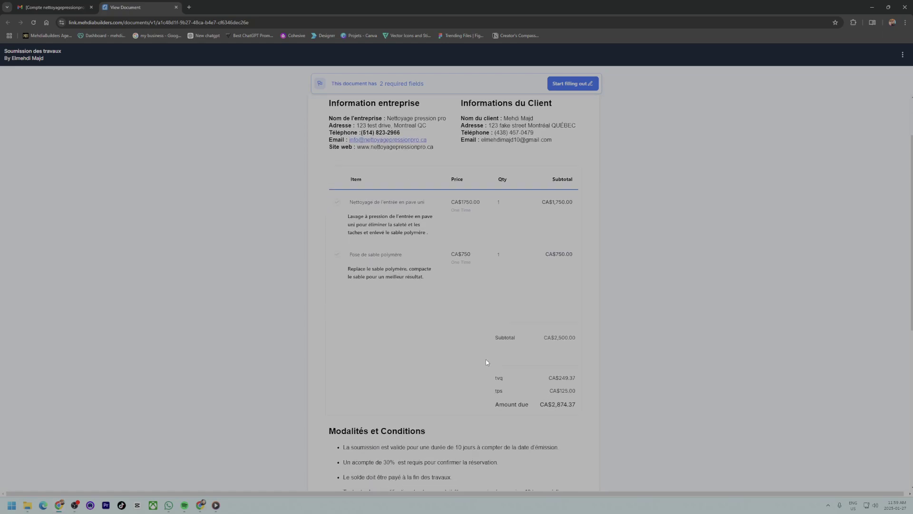
pyautogui.scroll(-6, 480, 333)
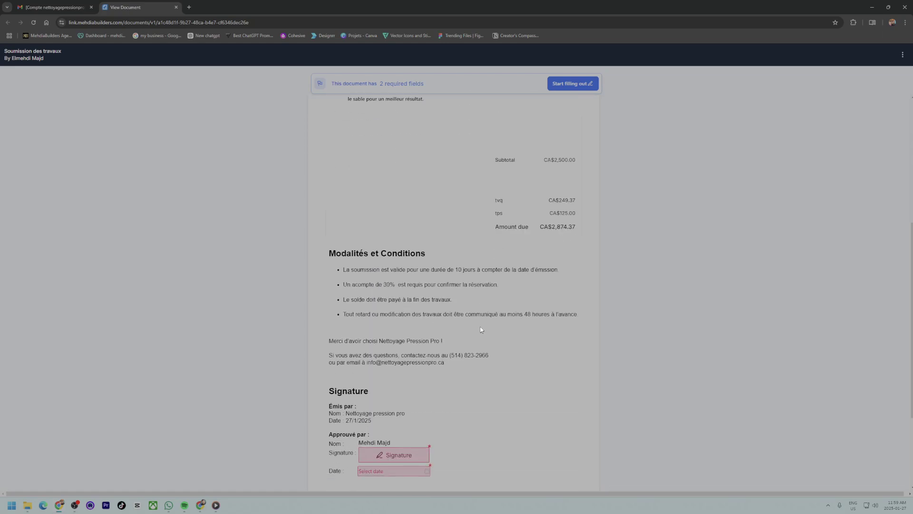
# Start filling out the quote, try a hand-drawn signature, and sign it with the typed Aguafina Script version in black instead
pyautogui.click(572, 84)
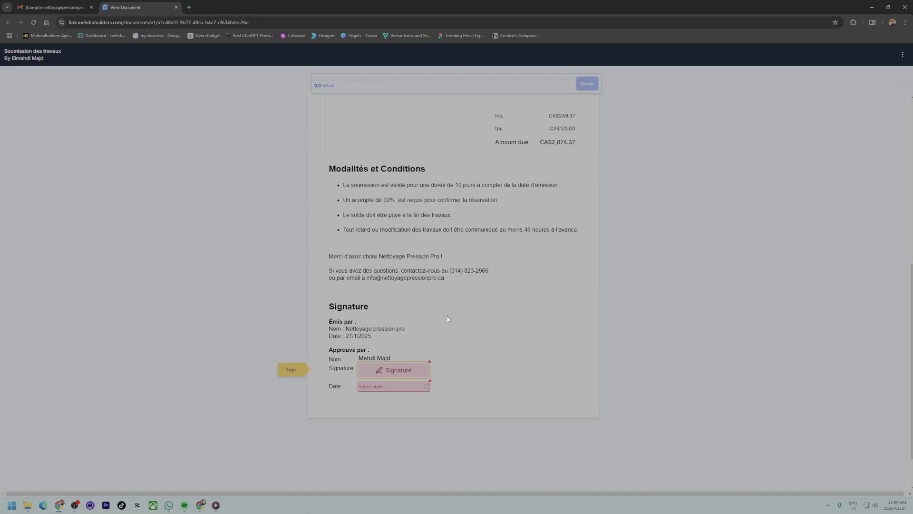
pyautogui.click(402, 369)
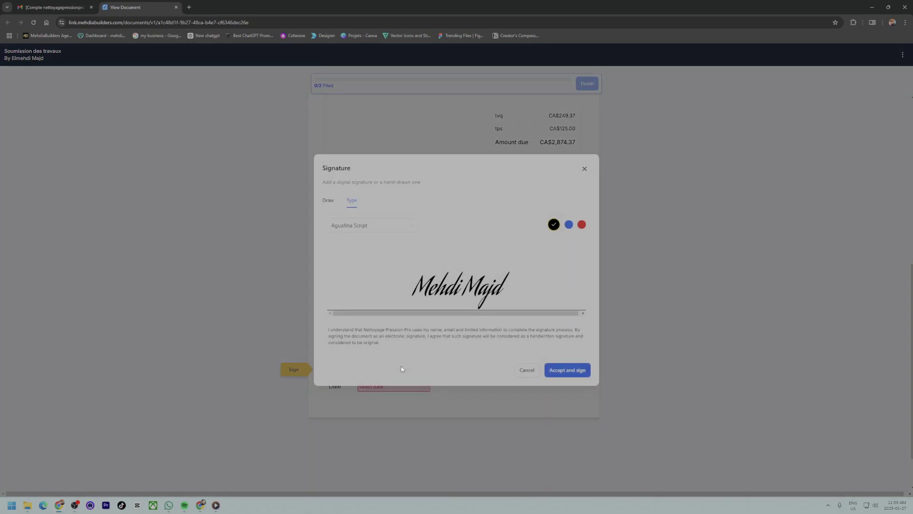
pyautogui.click(329, 200)
pyautogui.moveTo(394, 245)
pyautogui.mouseDown()
pyautogui.moveTo(354, 258)
pyautogui.moveTo(407, 275)
pyautogui.moveTo(525, 272)
pyautogui.mouseUp()
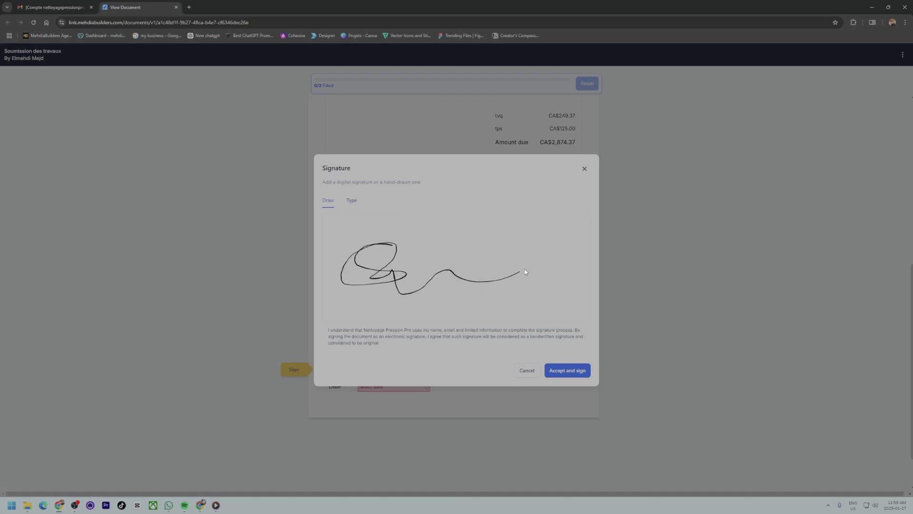
pyautogui.click(351, 200)
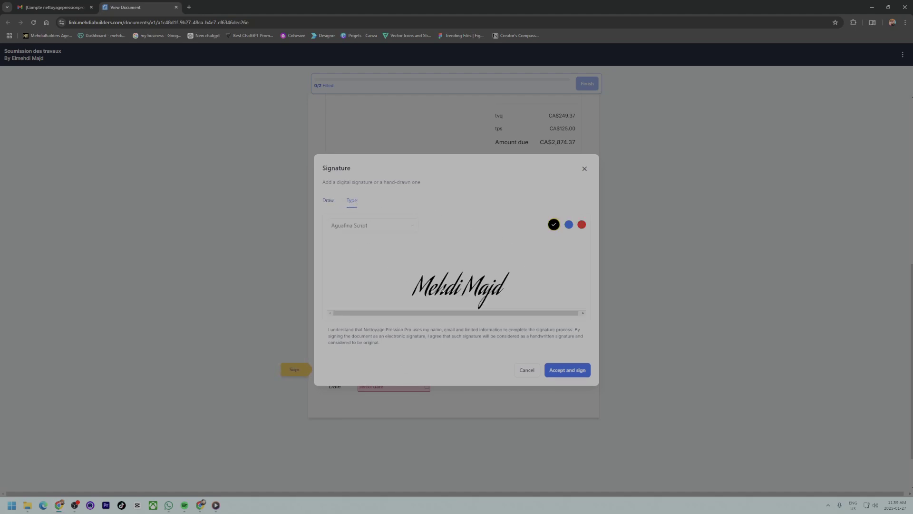
pyautogui.click(573, 371)
# Set the approval date to the current day, 2025-01-27, check the quote's items and totals, and finish the document
pyautogui.click(410, 386)
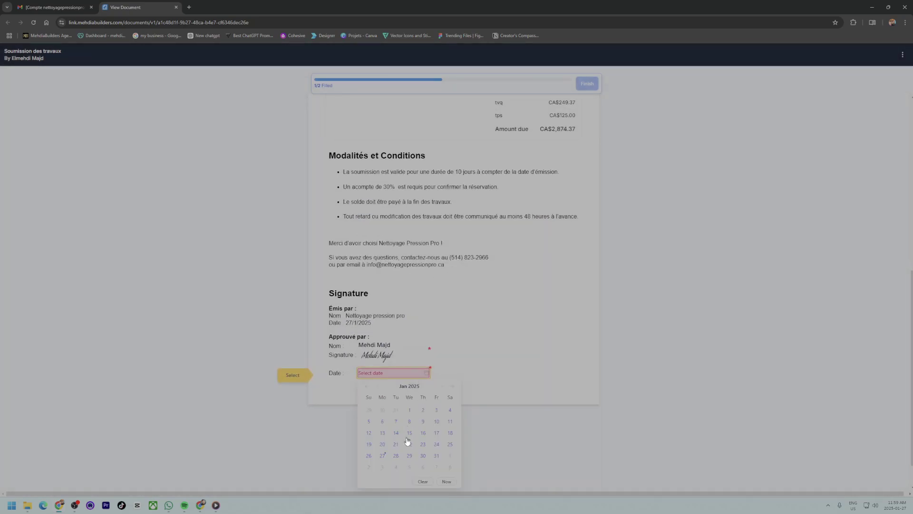
pyautogui.click(447, 481)
pyautogui.click(558, 329)
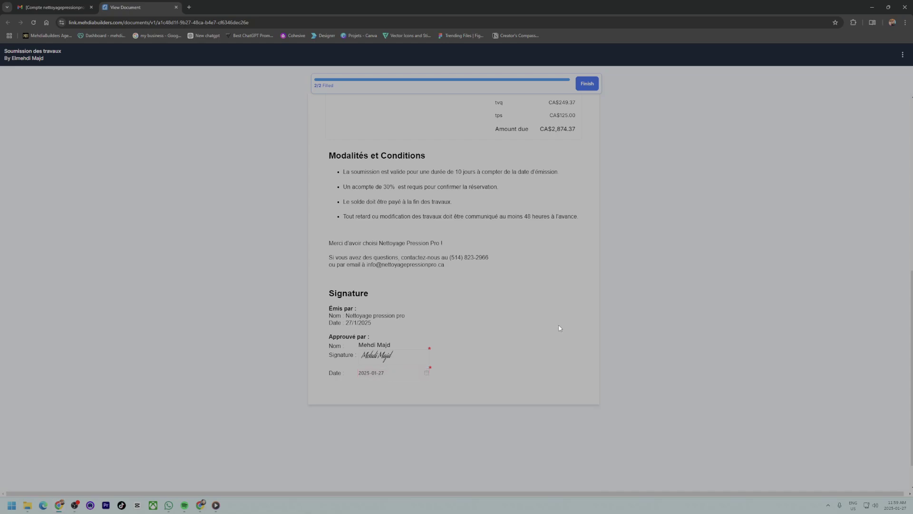
pyautogui.scroll(6, 536, 281)
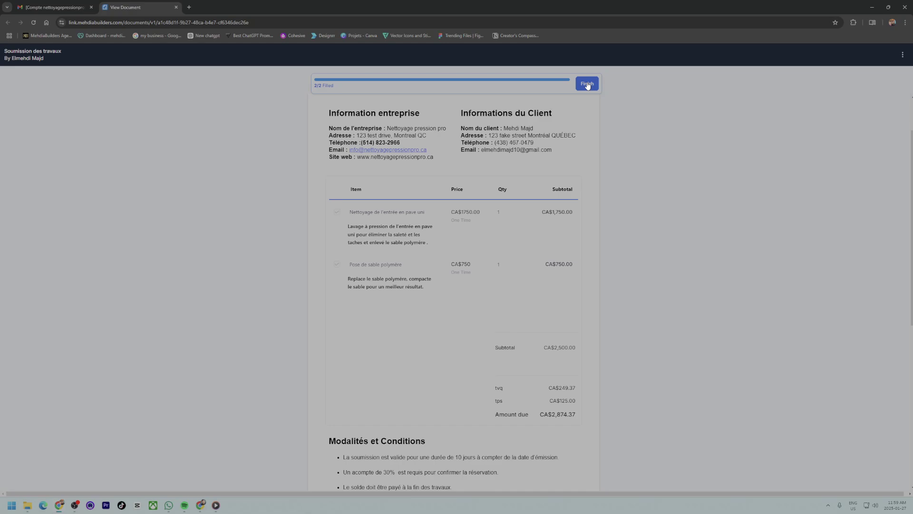
pyautogui.click(588, 84)
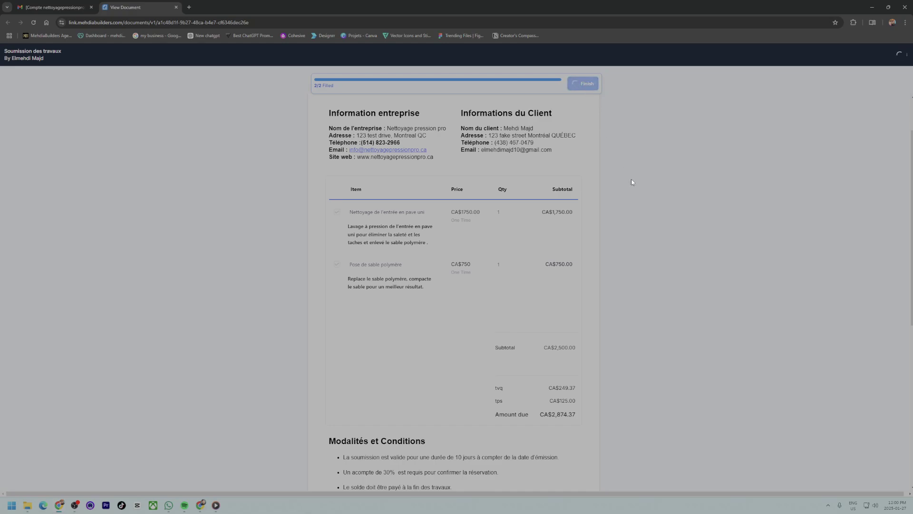
# Switch back to the sender's quote editor, close the payment settings, and return to the Documents & Contracts list
pyautogui.click(873, 8)
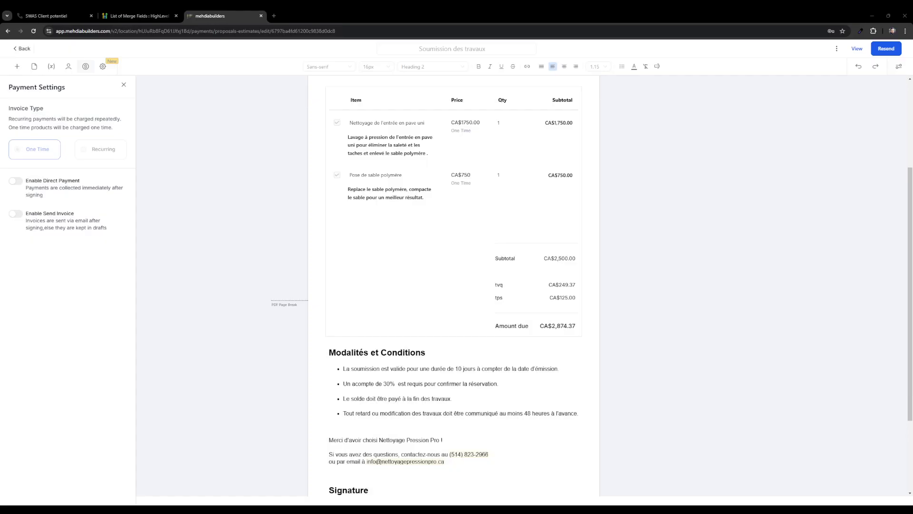
pyautogui.click(653, 216)
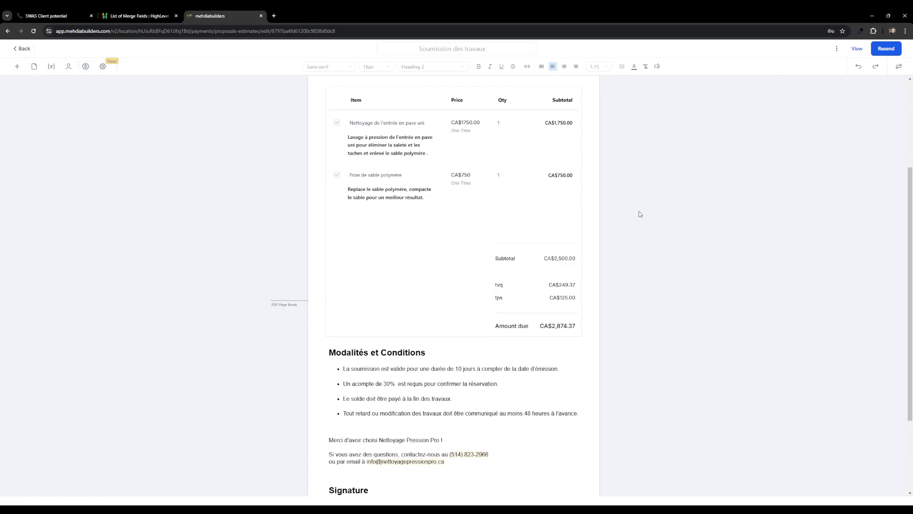
pyautogui.click(15, 49)
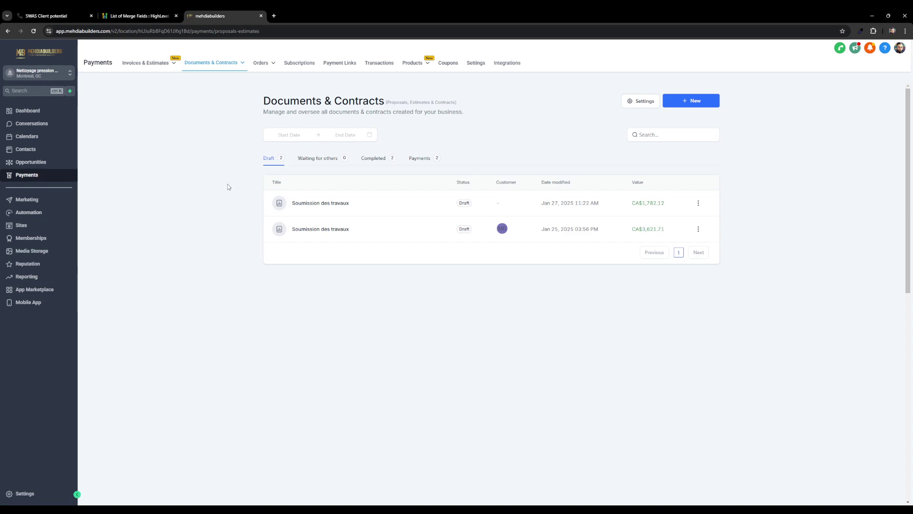
# Examine the list of all invoices and the Documents & Contracts list, and reload the invoices page
pyautogui.click(158, 64)
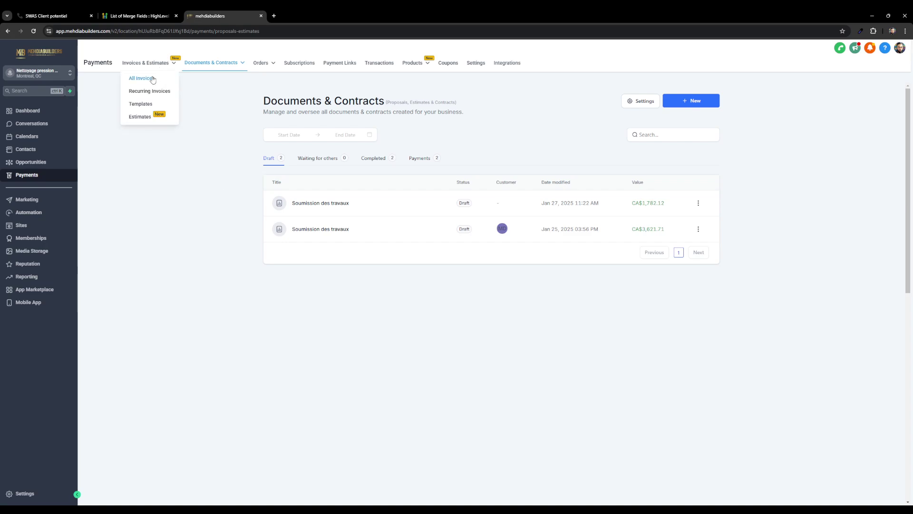
pyautogui.click(152, 78)
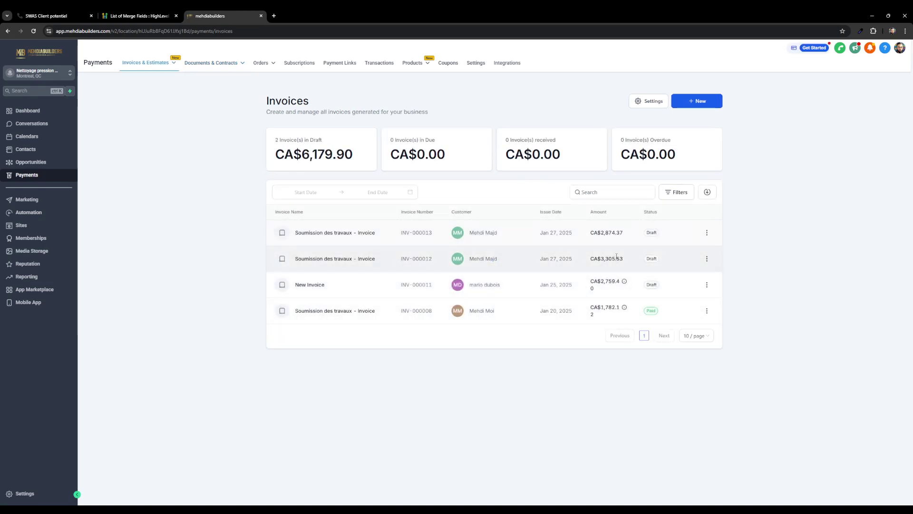
pyautogui.click(209, 64)
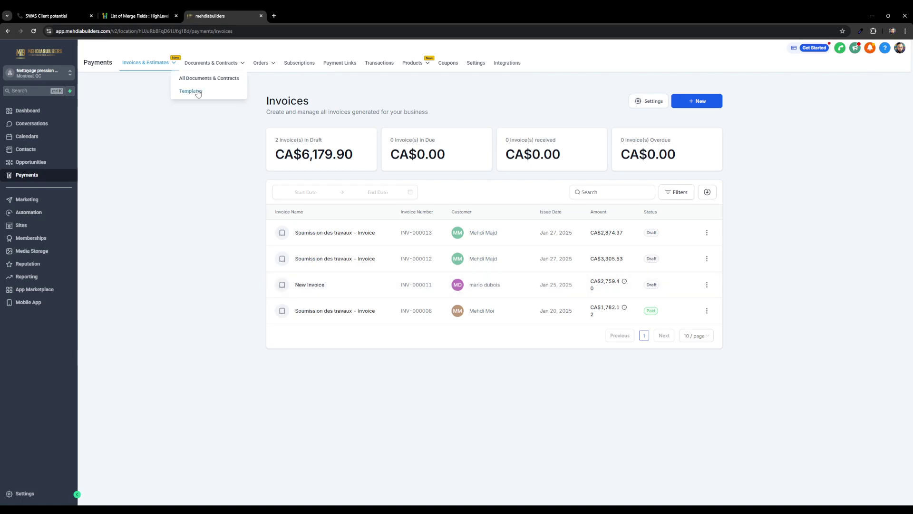
pyautogui.click(199, 78)
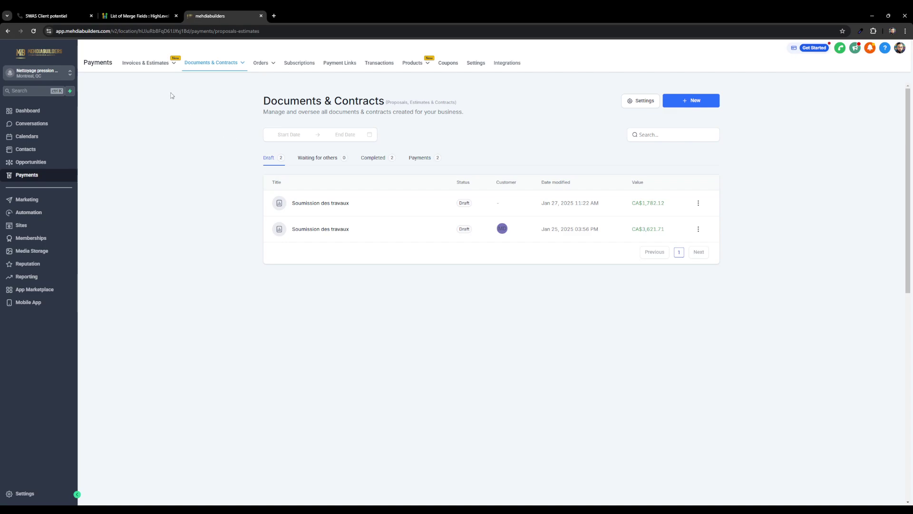
pyautogui.moveTo(155, 62)
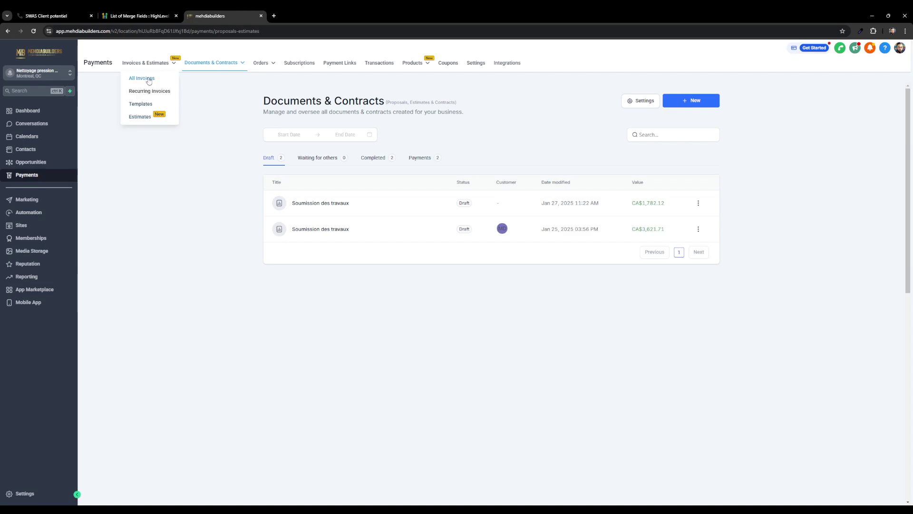
pyautogui.click(149, 79)
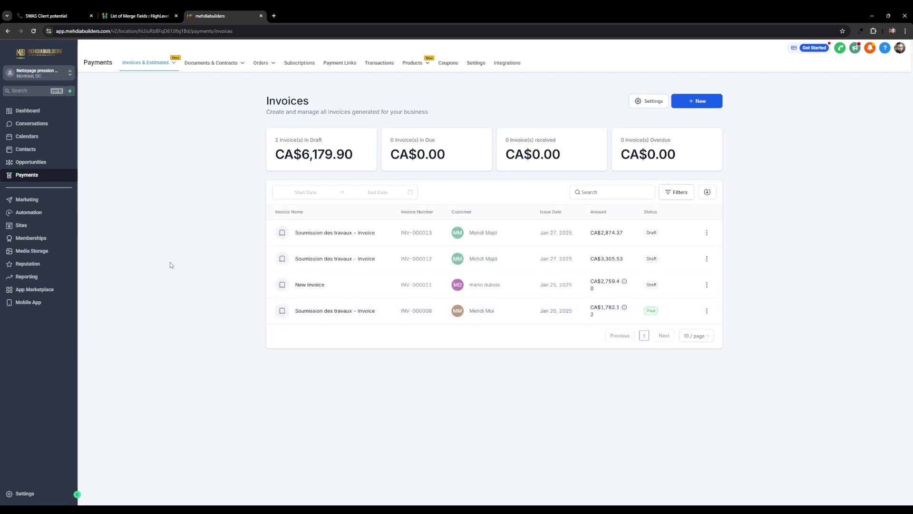
pyautogui.click(34, 31)
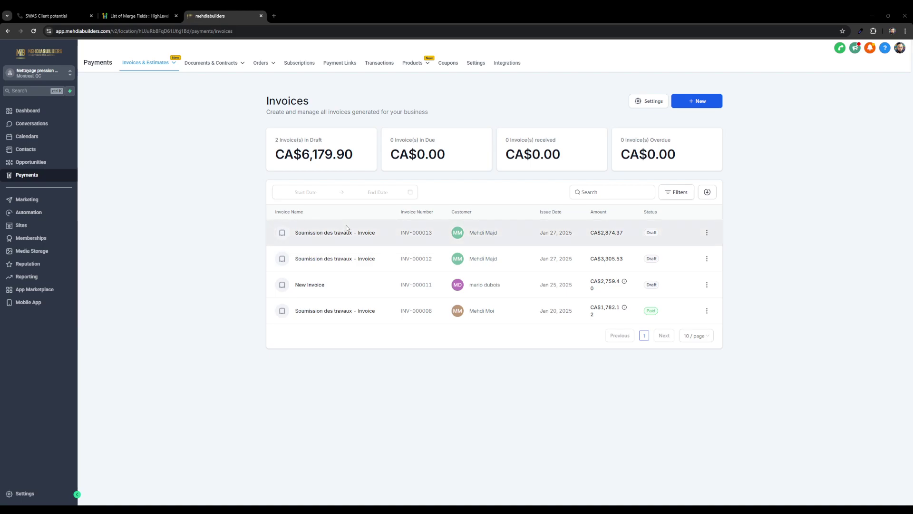
# Open the "1 - Nouveau contact" automation workflow and examine its two triggers, Create Contact action and Internal Notification settings
pyautogui.click(25, 213)
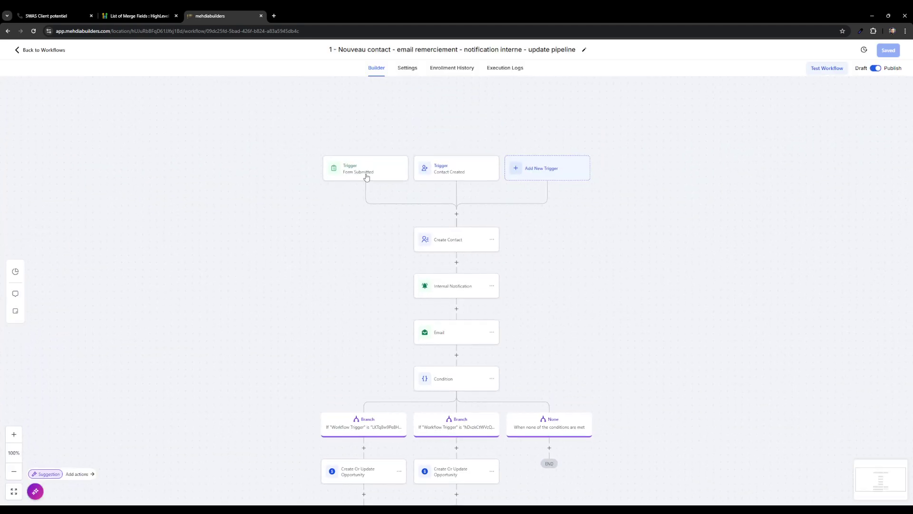
pyautogui.click(366, 178)
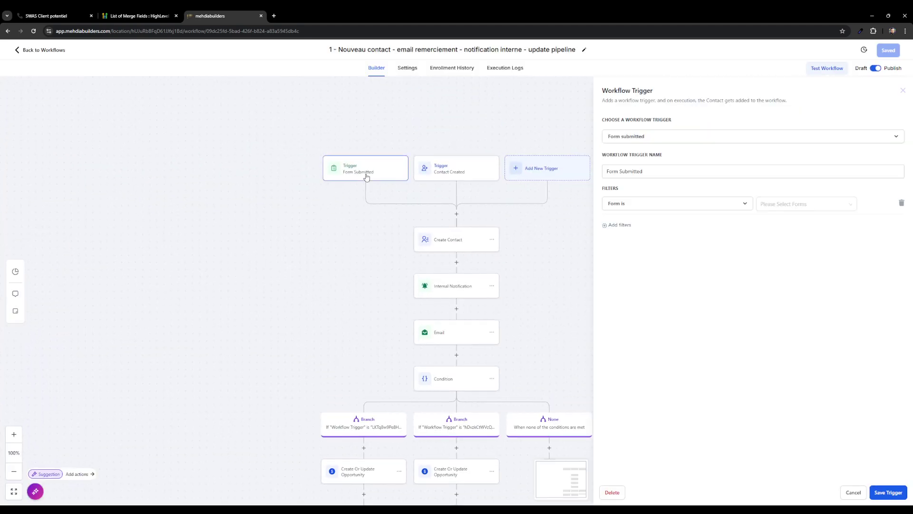
pyautogui.click(465, 173)
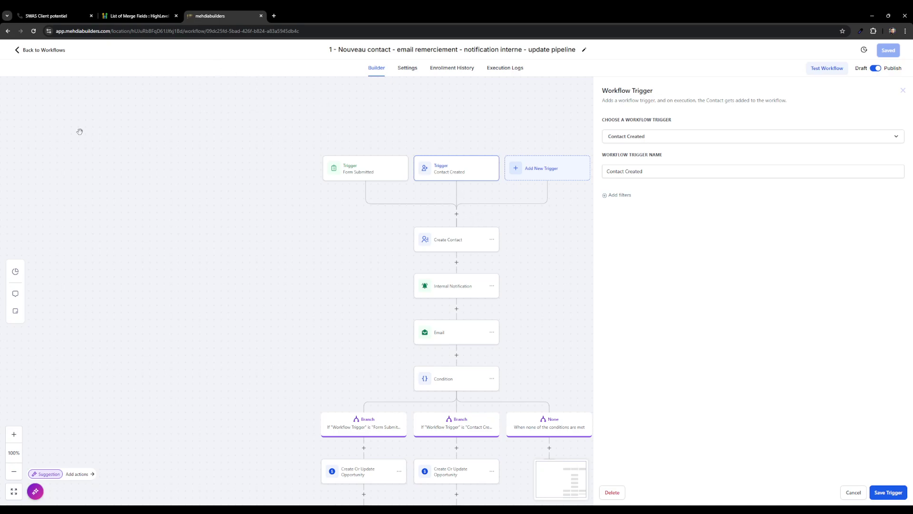
pyautogui.click(452, 241)
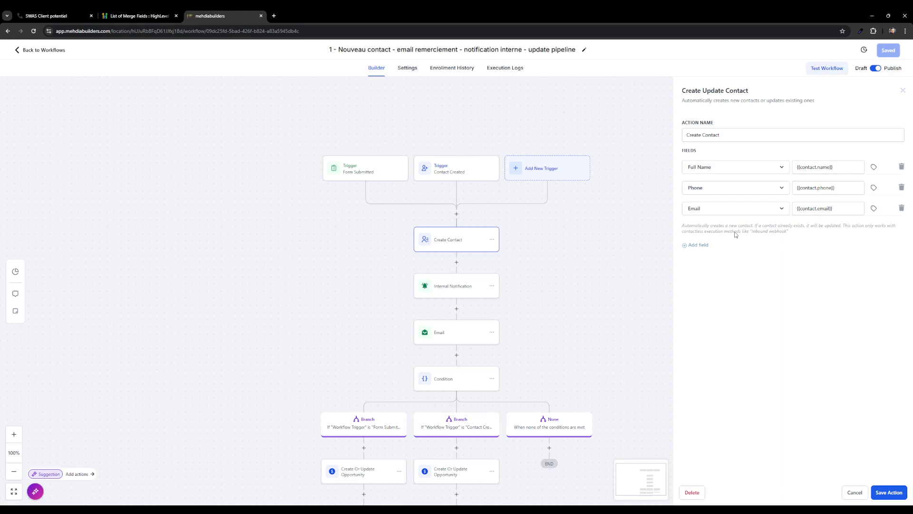
pyautogui.click(466, 287)
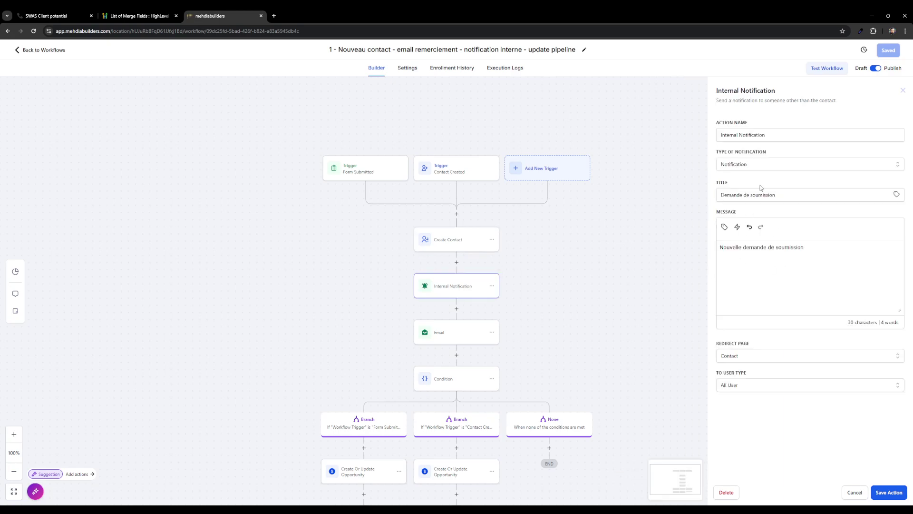
# Examine the workflow's Email message, the Form Submitted branch condition and both Create Or Update Opportunity actions
pyautogui.scroll(-2, 473, 328)
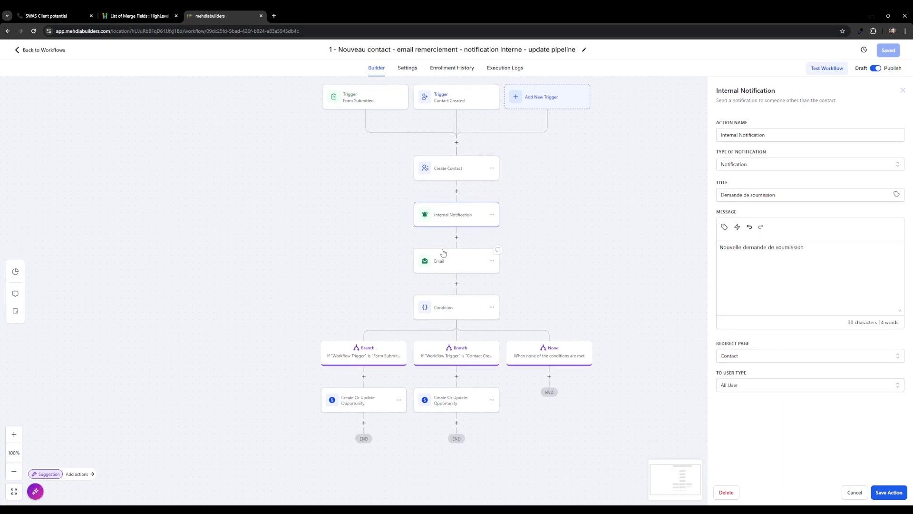
pyautogui.click(442, 265)
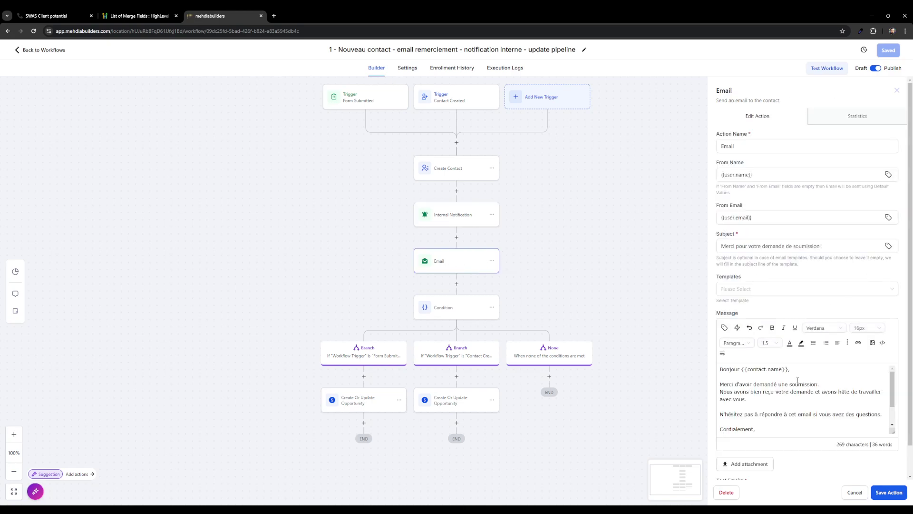
pyautogui.scroll(-1, 776, 400)
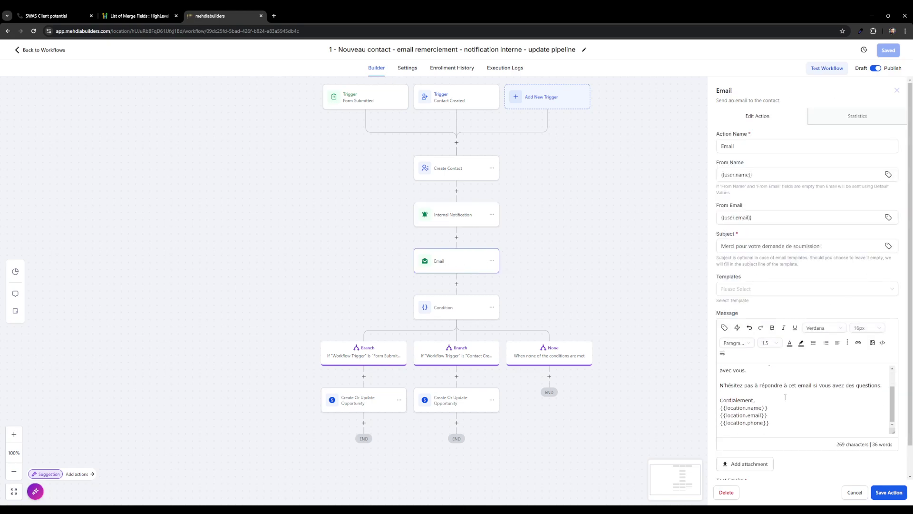
pyautogui.click(358, 353)
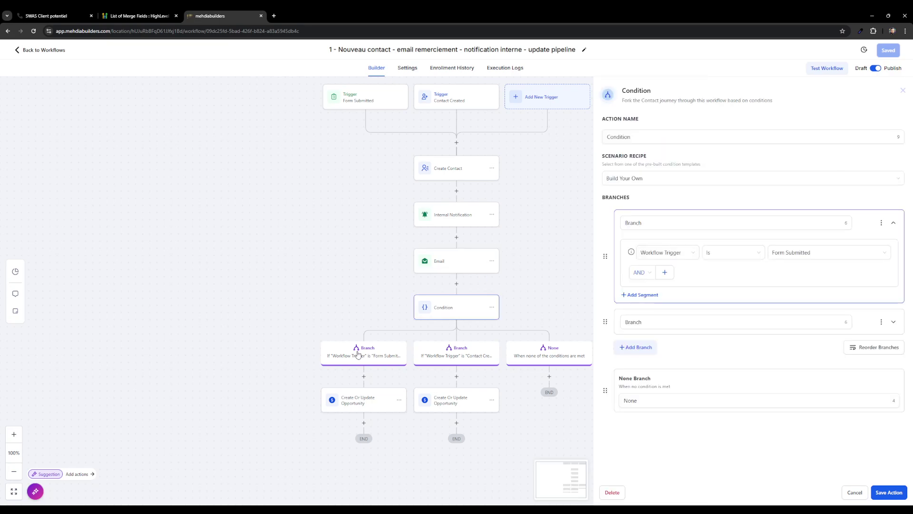
pyautogui.click(360, 400)
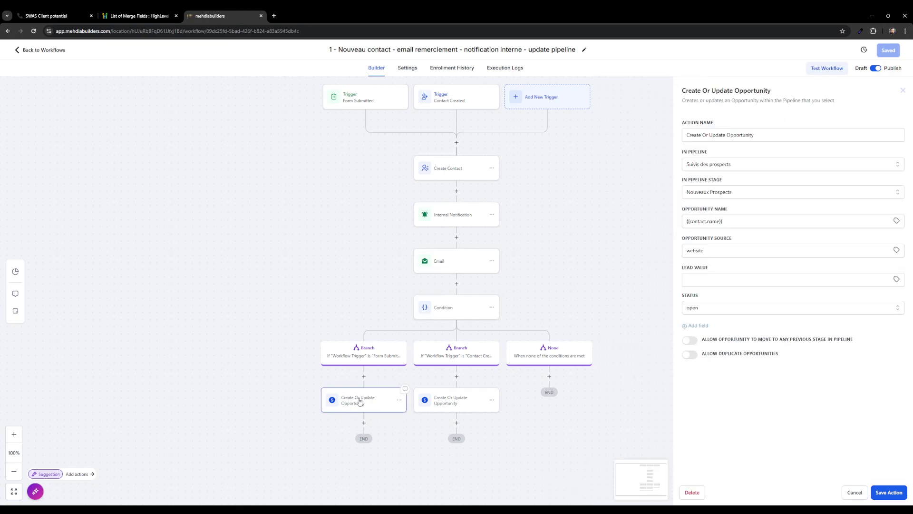
pyautogui.click(473, 404)
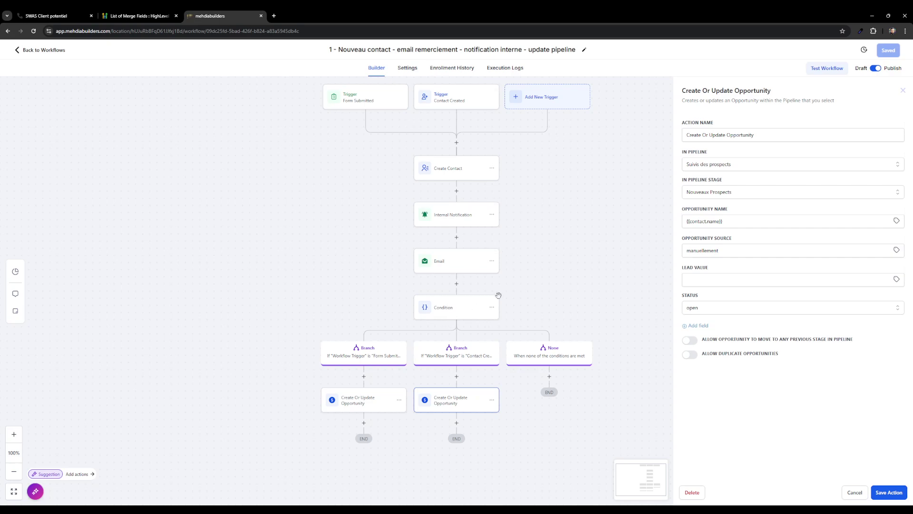
# Leave the workflow, show the "Suivis des prospects" opportunities board, and open the workflow list in a separate browser tab
pyautogui.click(16, 51)
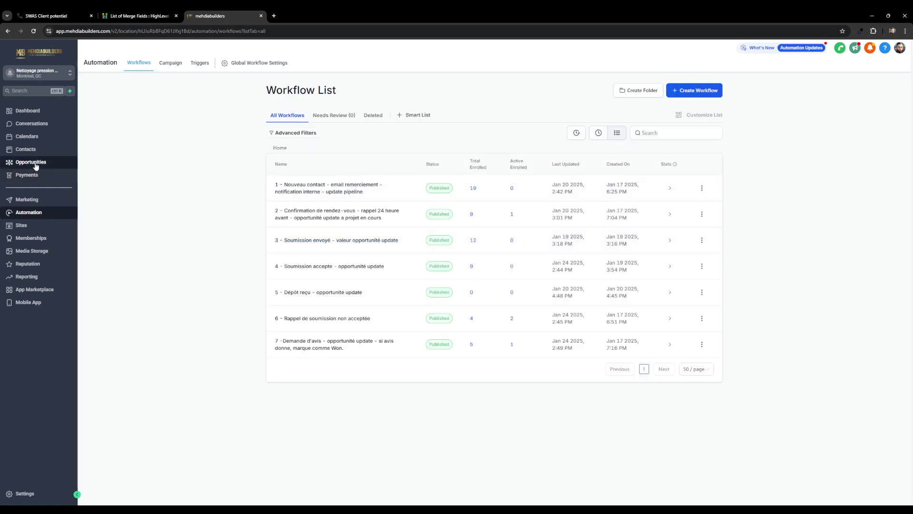
pyautogui.click(57, 165)
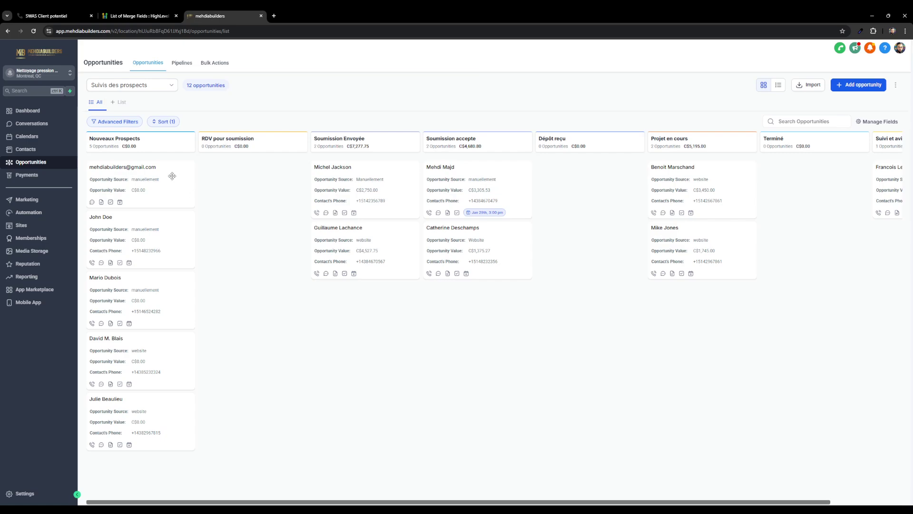
pyautogui.middleClick(52, 215)
pyautogui.click(304, 15)
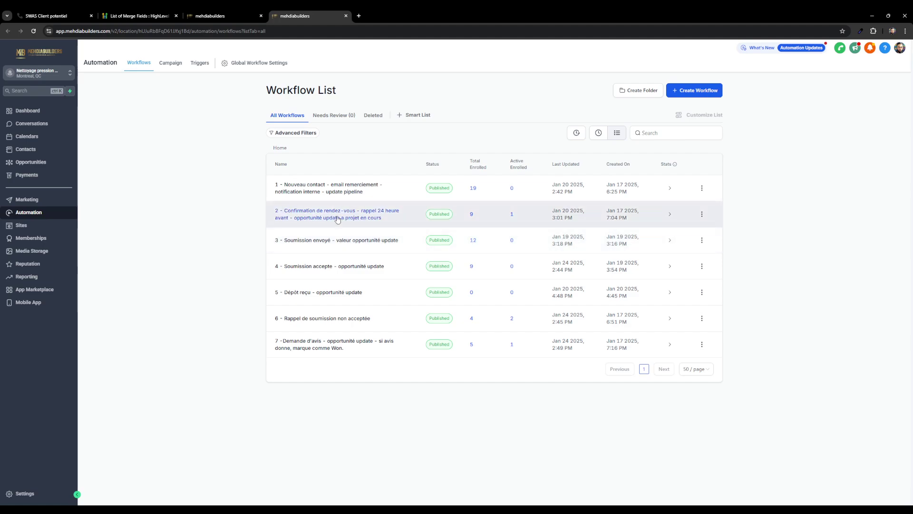
# Open workflow "2 - Confirmation de rendez-vous", inspect its triggers and opportunity action, and return to the opportunities board
pyautogui.click(337, 219)
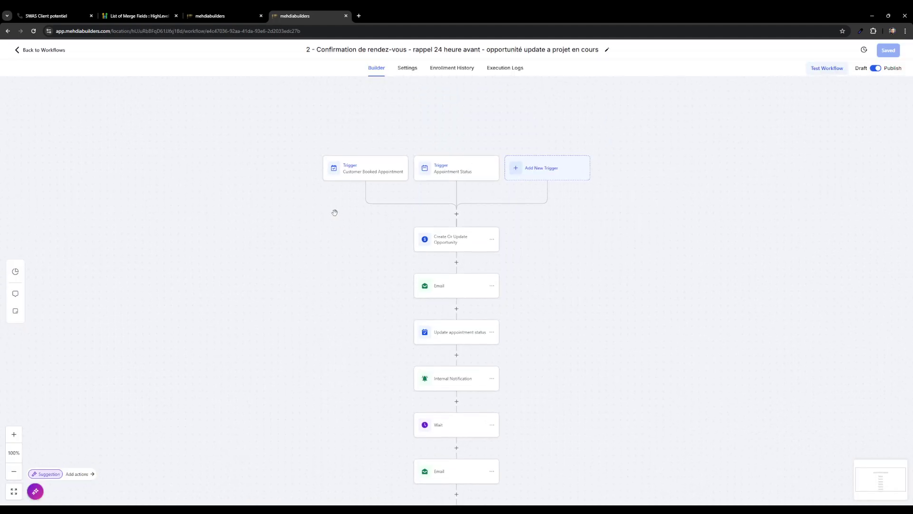
pyautogui.click(370, 173)
pyautogui.click(466, 175)
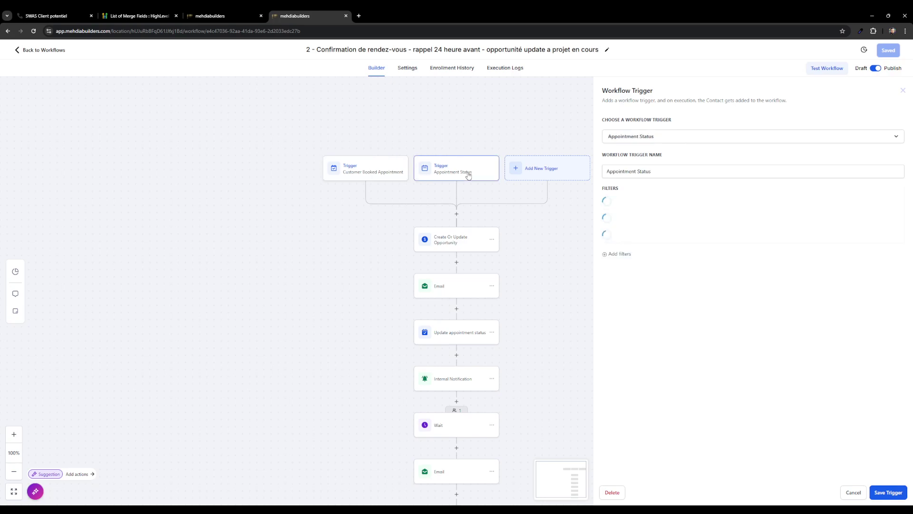
pyautogui.click(448, 245)
pyautogui.click(247, 17)
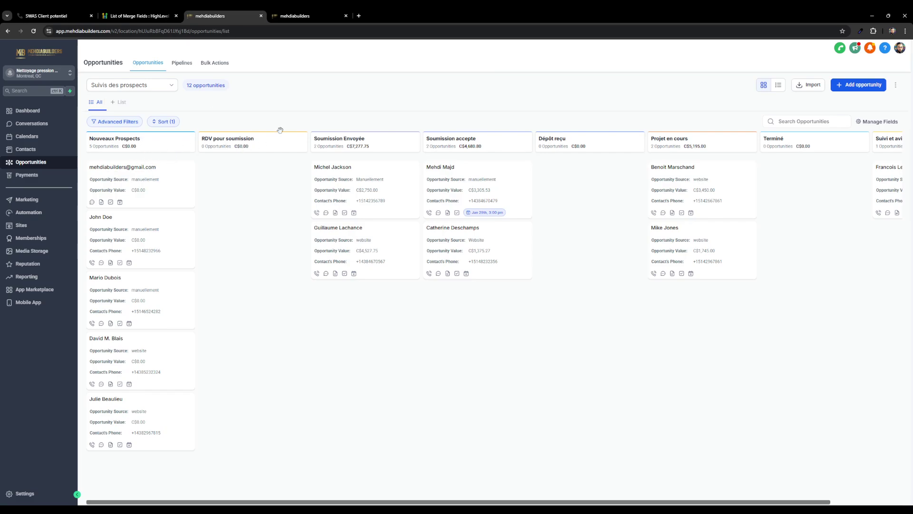
# Examine the first Email message, the Update Appointment Status action and the Internal Notification in the appointment confirmation workflow
pyautogui.click(295, 15)
pyautogui.scroll(-1, 538, 286)
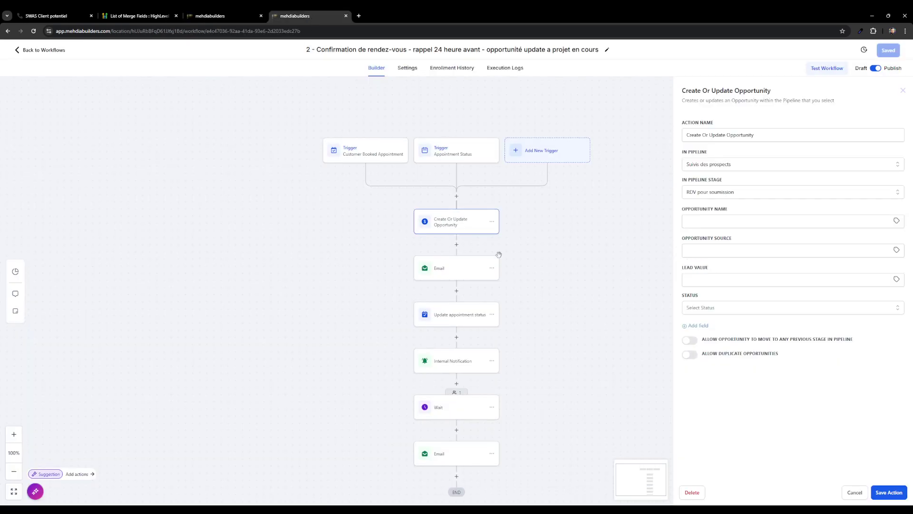
pyautogui.click(452, 267)
pyautogui.scroll(1, 785, 367)
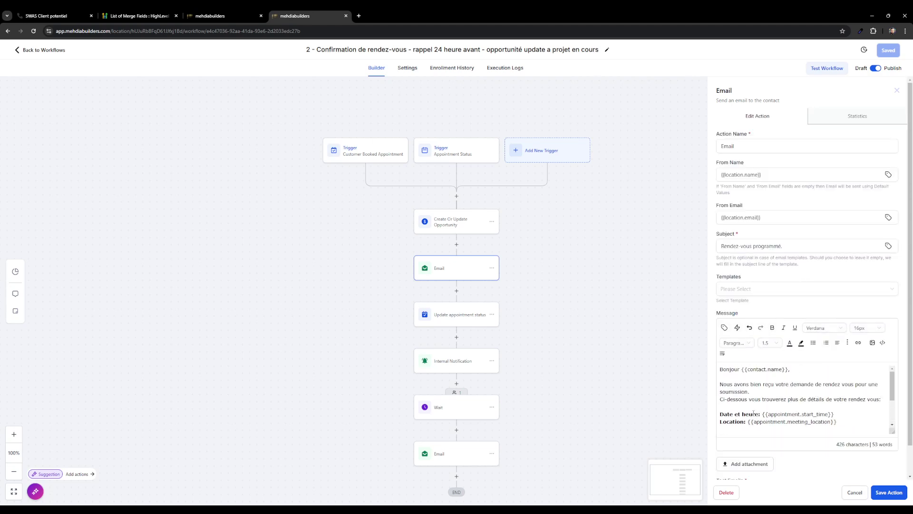
pyautogui.moveTo(892, 382); pyautogui.dragTo(899, 405)
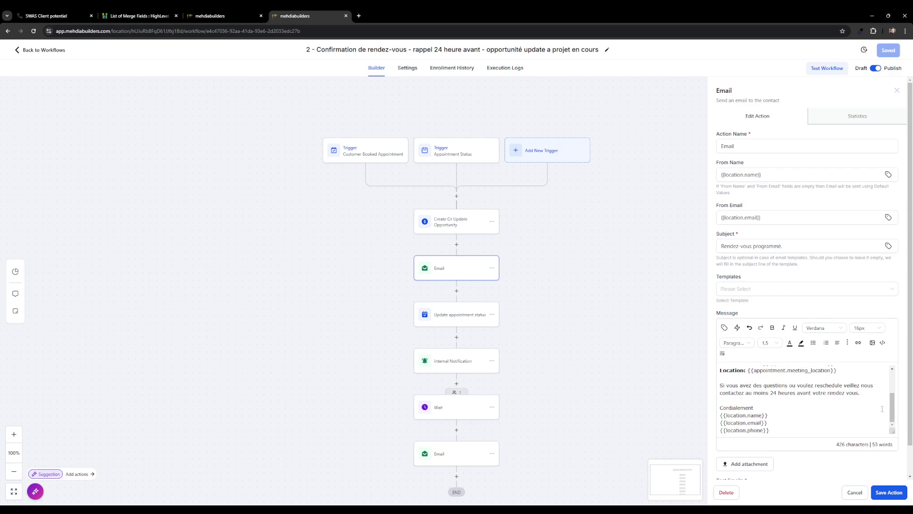
pyautogui.click(458, 315)
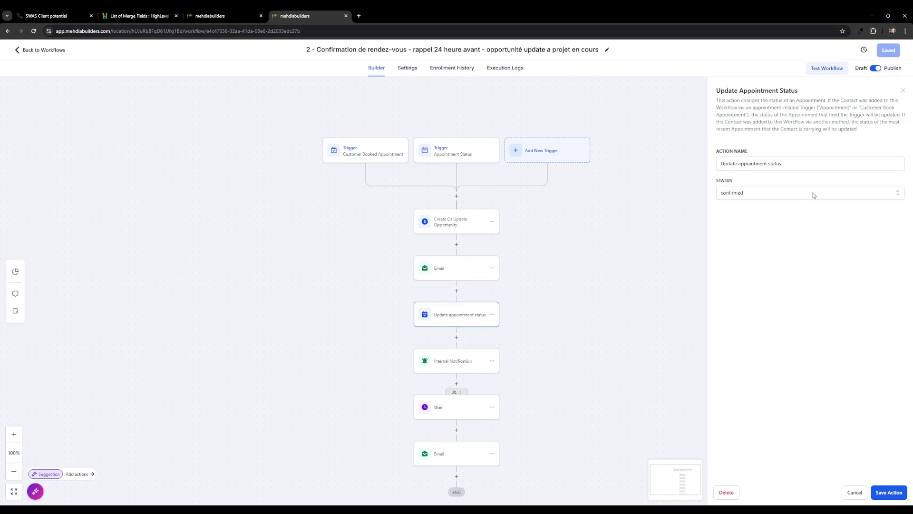
pyautogui.scroll(-1, 528, 305)
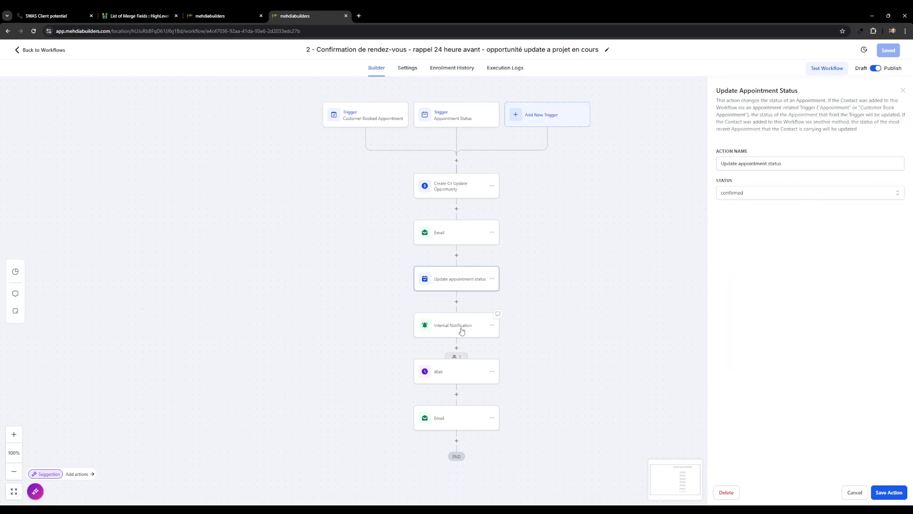
pyautogui.click(461, 331)
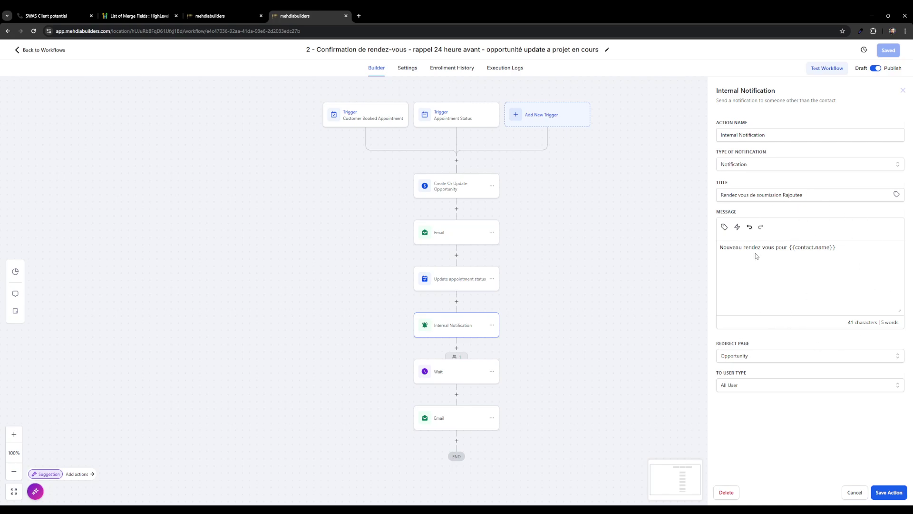
# Examine the workflow's Wait timing before the appointment and the reminder Email message that follows it
pyautogui.click(471, 378)
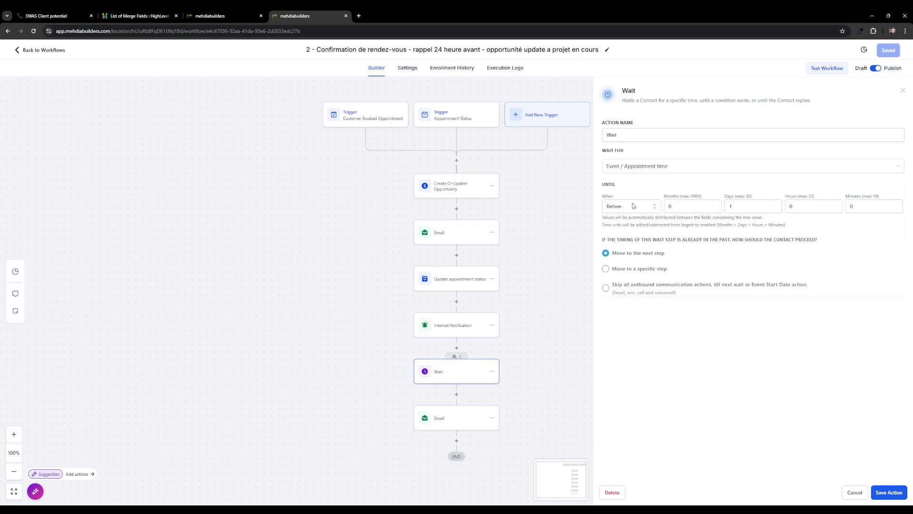
pyautogui.click(453, 418)
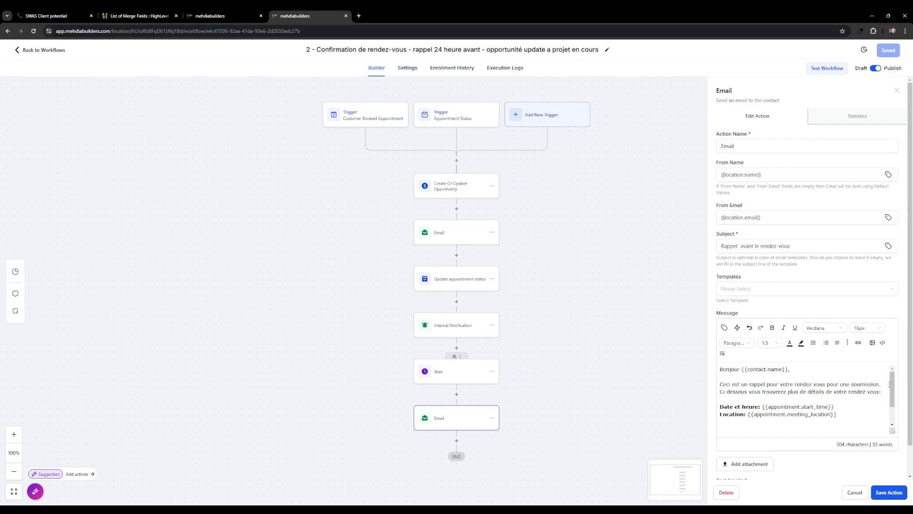
pyautogui.scroll(-3, 889, 384)
pyautogui.scroll(3, 889, 384)
pyautogui.click(460, 378)
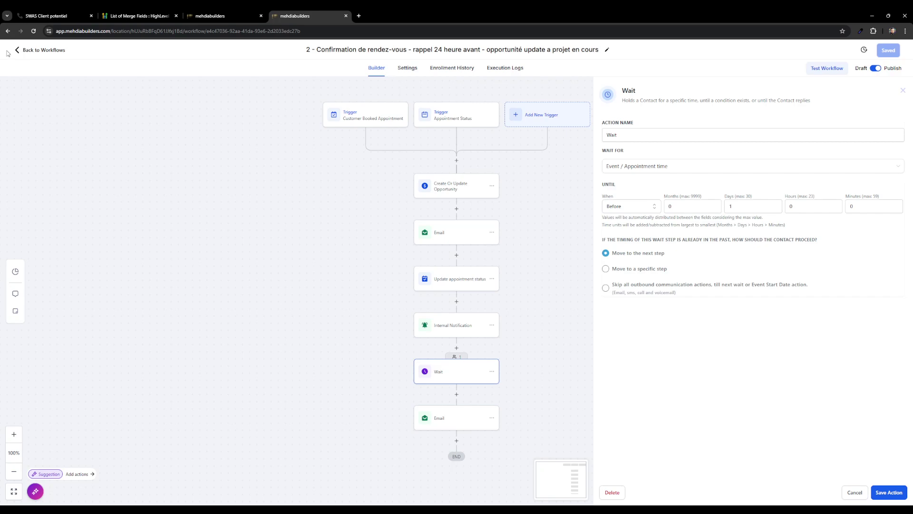
# Reload the opportunities board, view the details of the fourth opportunity under Nouveaux Prospects, and close them without changes
pyautogui.click(224, 16)
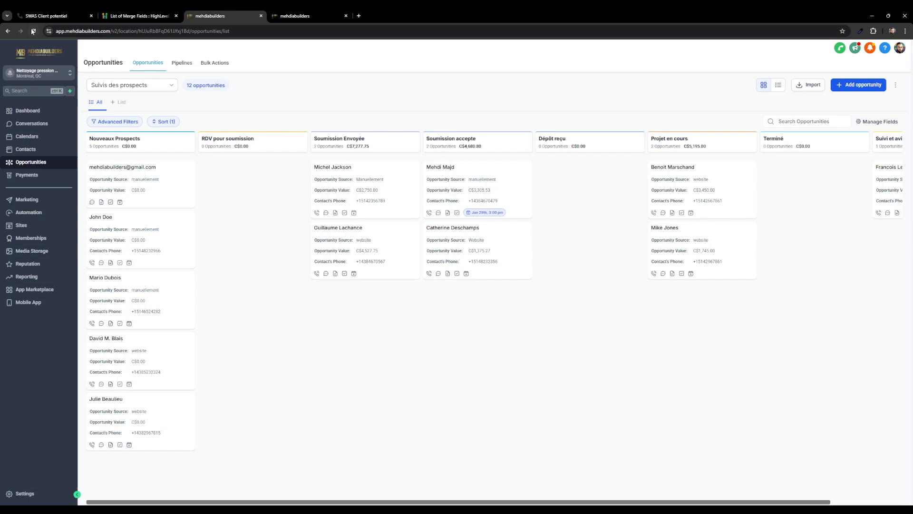
pyautogui.press('F5')
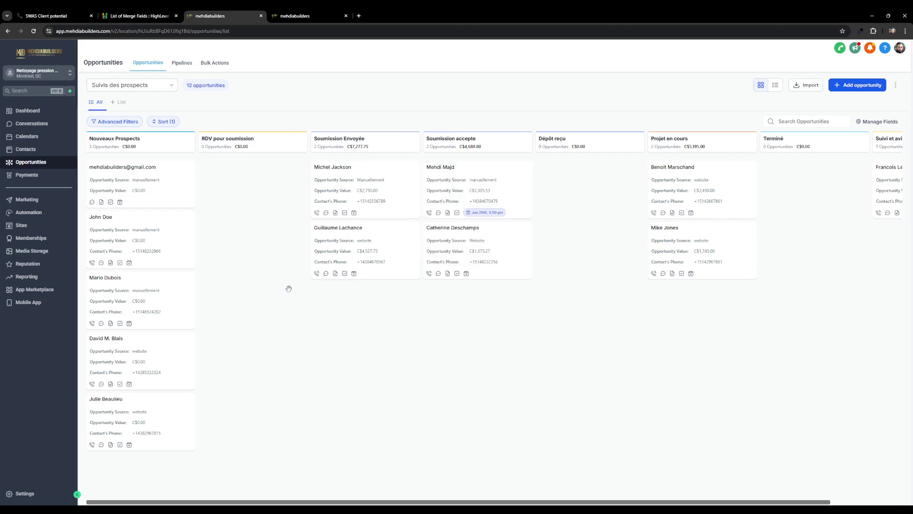
pyautogui.click(175, 345)
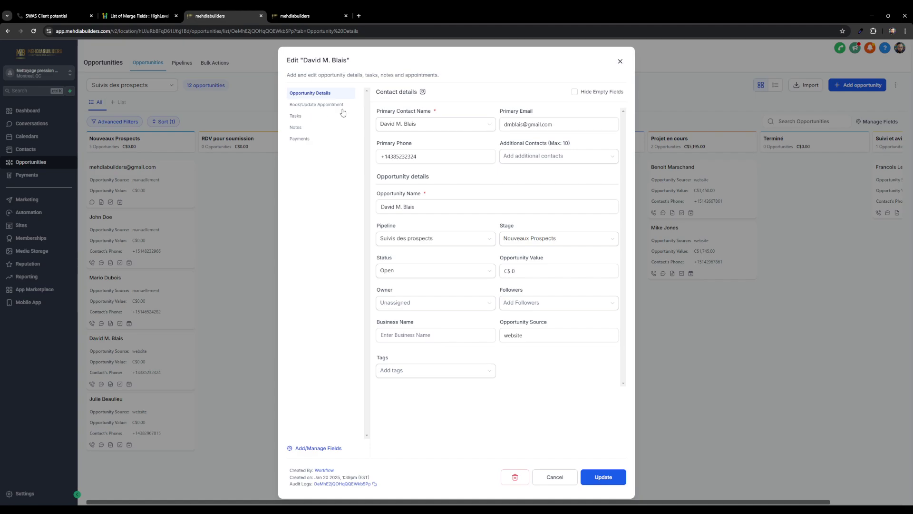
pyautogui.click(551, 478)
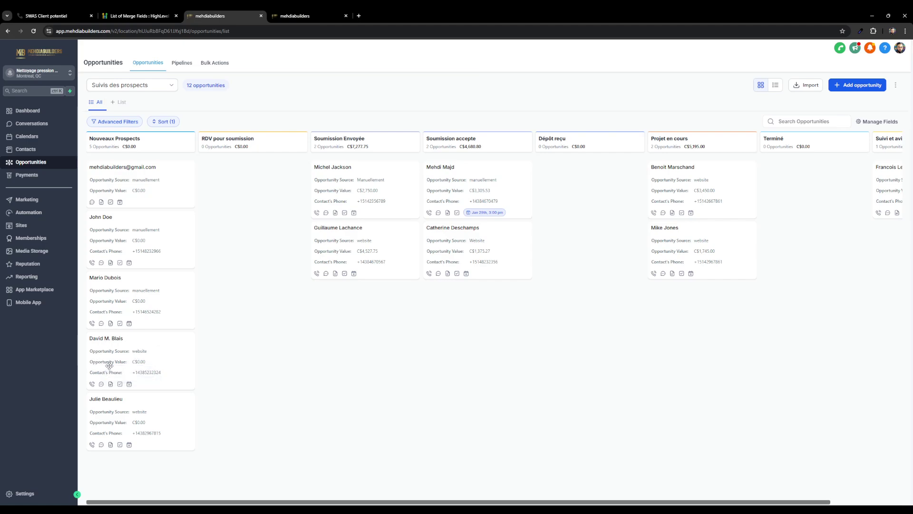
# Book the fourth Nouveaux Prospects opportunity into the "Rendez vous de soumission" calendar for Jan 29, 2025 at 02:00 pm
pyautogui.click(130, 384)
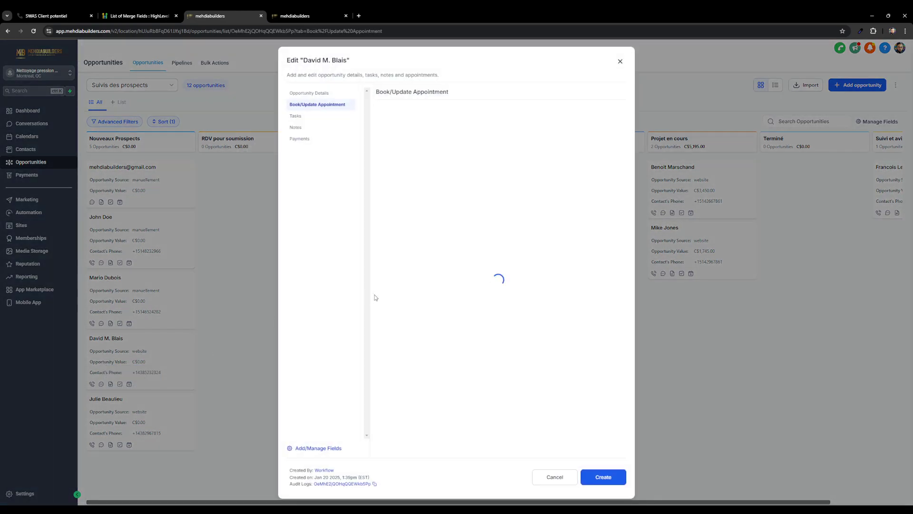
pyautogui.click(474, 125)
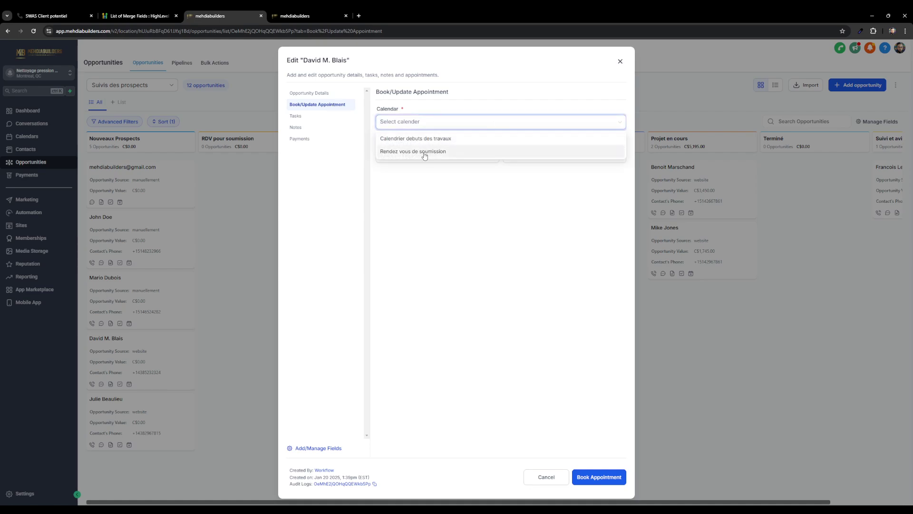
pyautogui.click(425, 153)
pyautogui.click(466, 155)
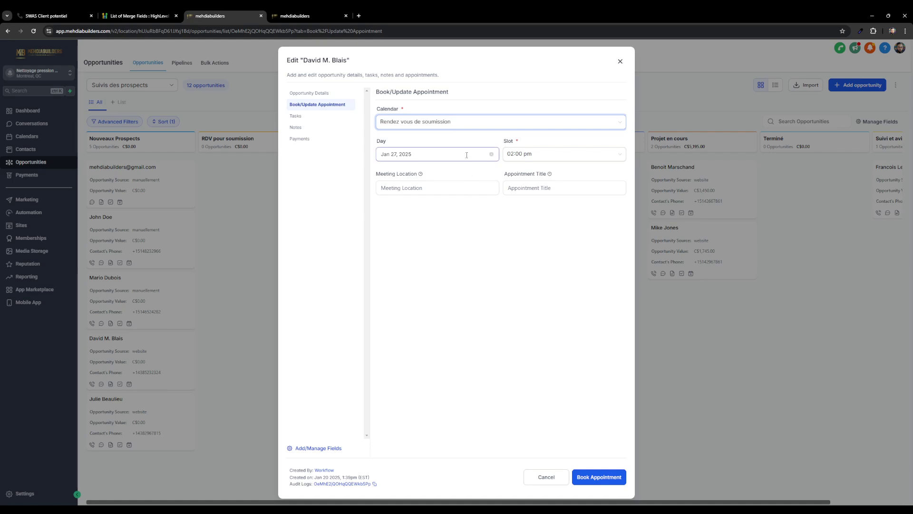
pyautogui.click(428, 239)
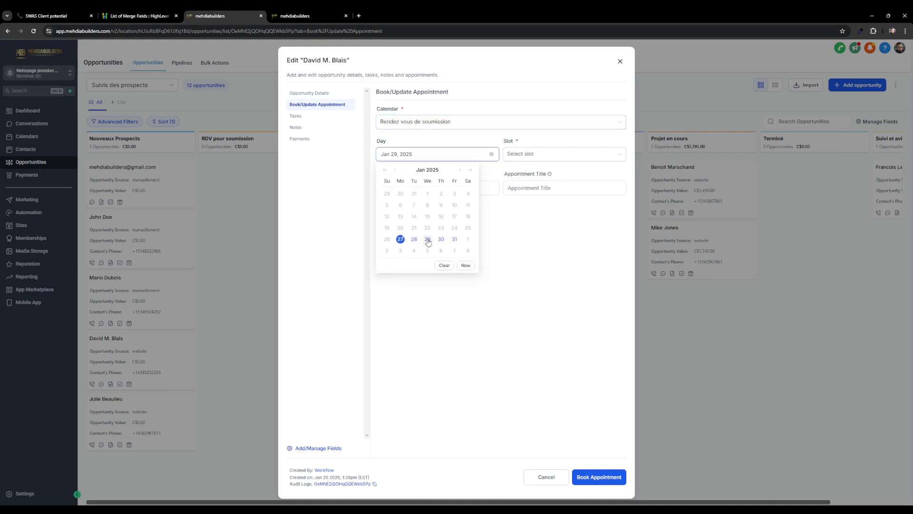
pyautogui.click(572, 160)
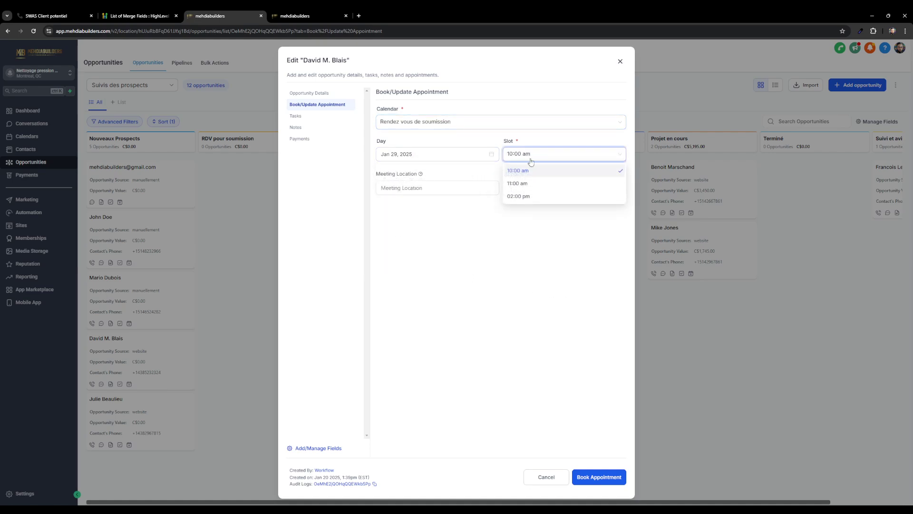
pyautogui.click(526, 197)
pyautogui.click(600, 477)
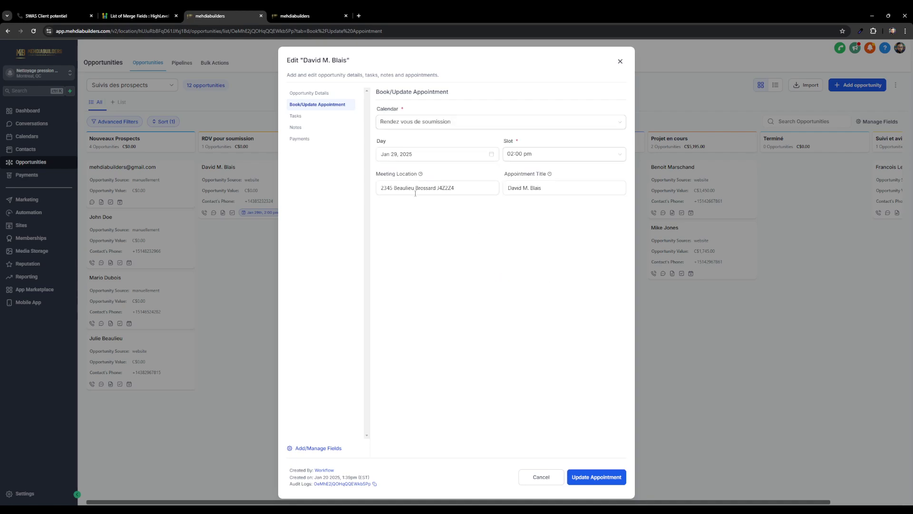
# Check the booked appointment's meeting location and title, and return to the opportunities board without updating it
pyautogui.click(427, 189)
pyautogui.click(523, 188)
pyautogui.click(546, 370)
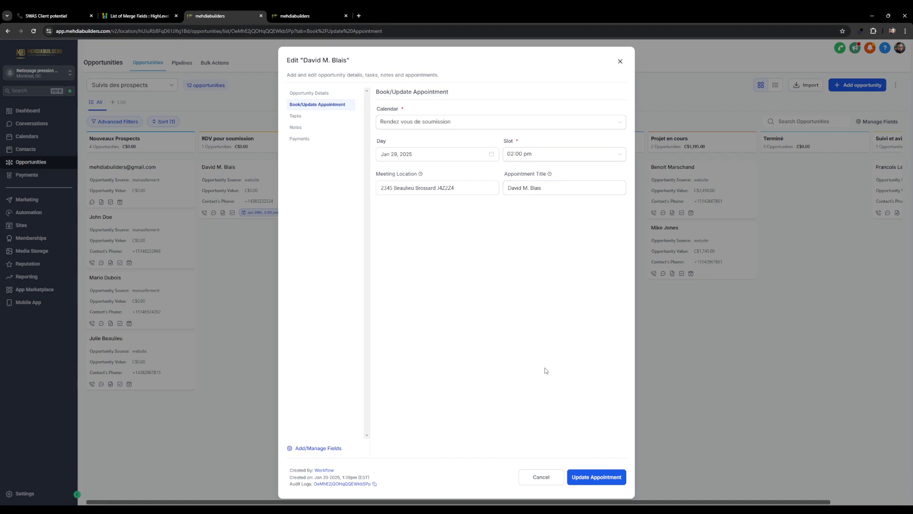
pyautogui.click(541, 476)
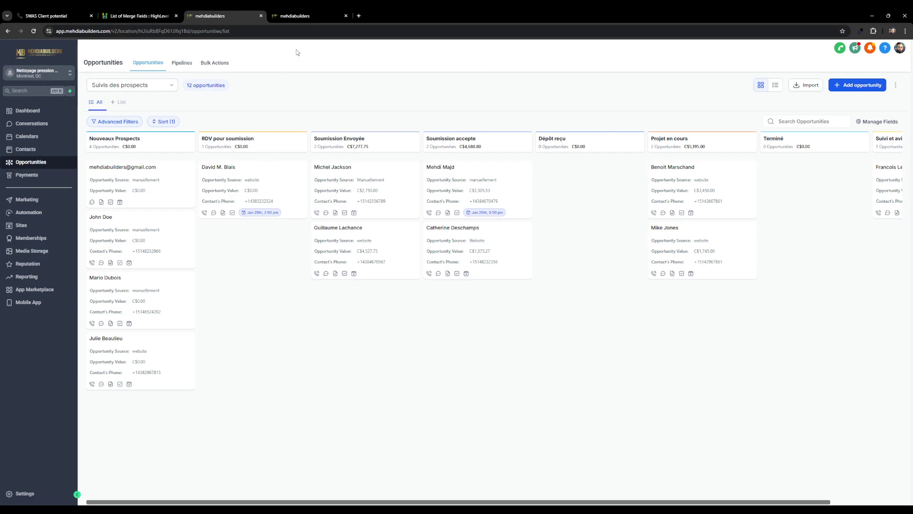
# Open workflow "3 - Soumission envoyé" and examine its Documents & Contracts trigger and Create Or Update Opportunity action
pyautogui.click(294, 16)
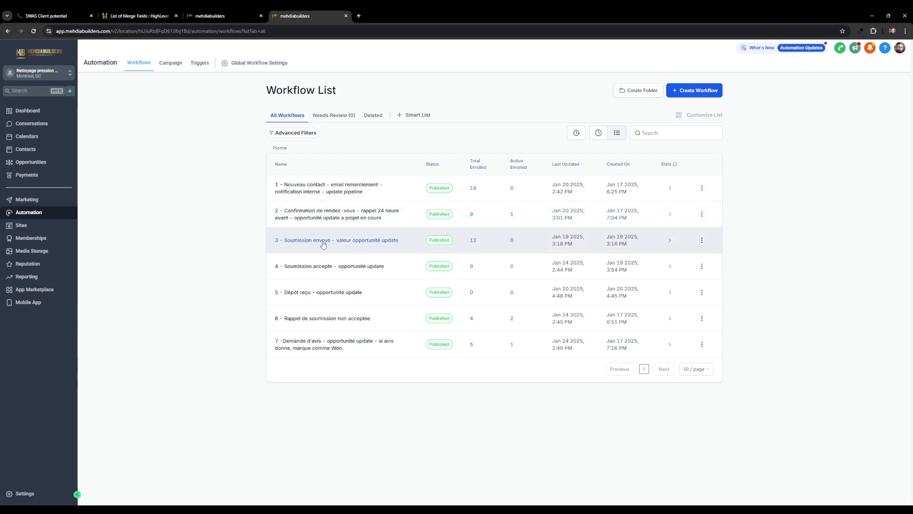
pyautogui.click(375, 241)
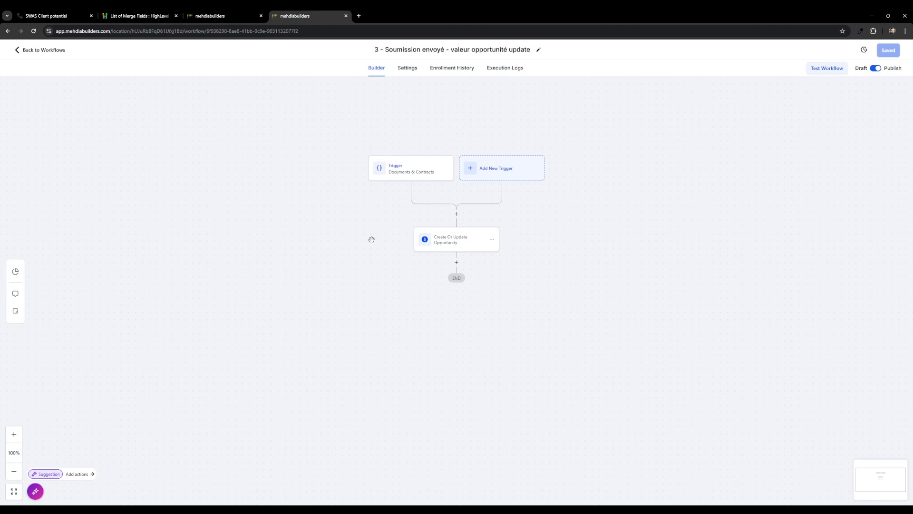
pyautogui.click(424, 173)
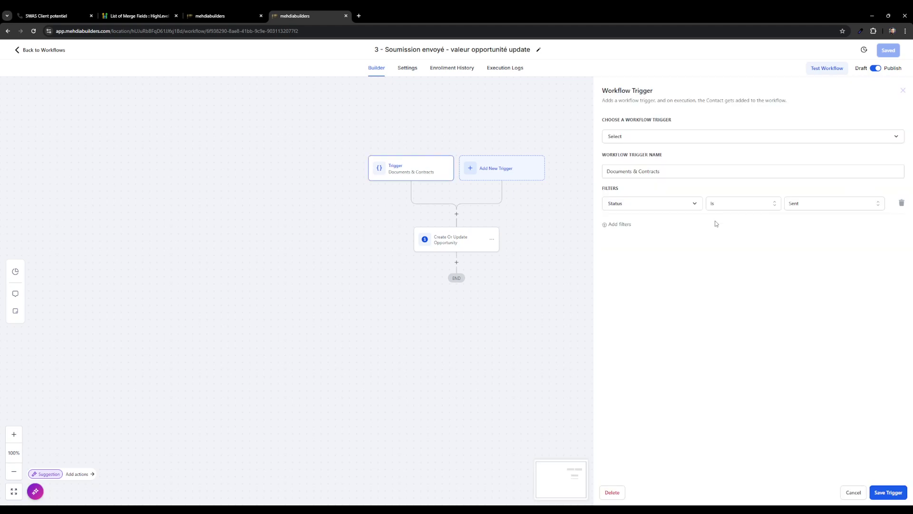
pyautogui.click(495, 231)
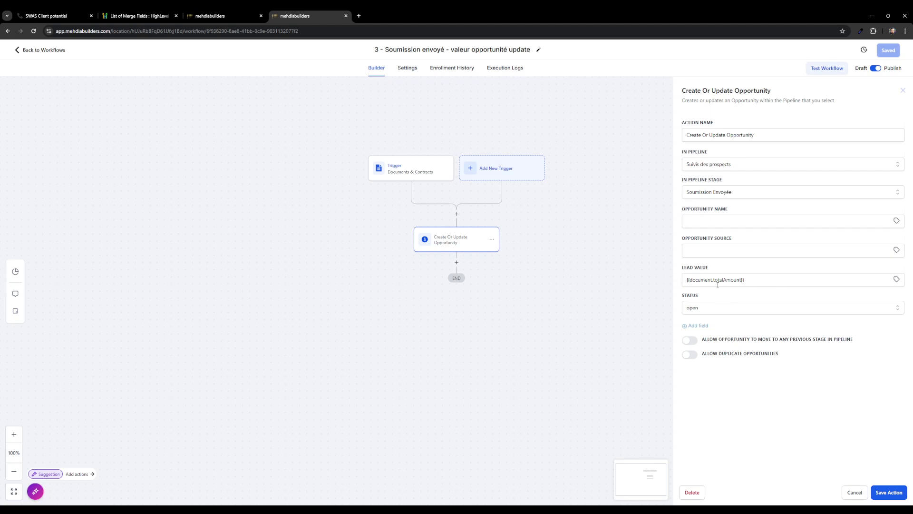
# Check the pipeline stages on the opportunities board, leave workflow 3, and return to the workflow list
pyautogui.click(248, 9)
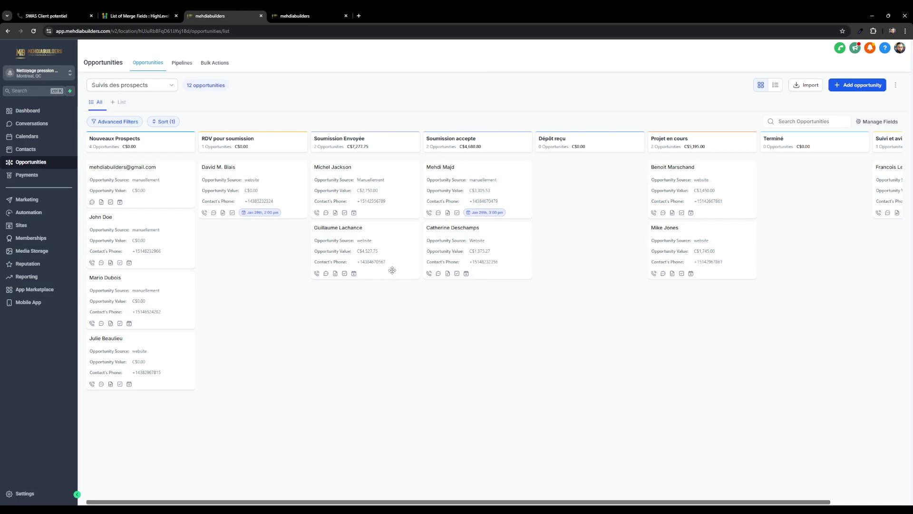
pyautogui.click(289, 15)
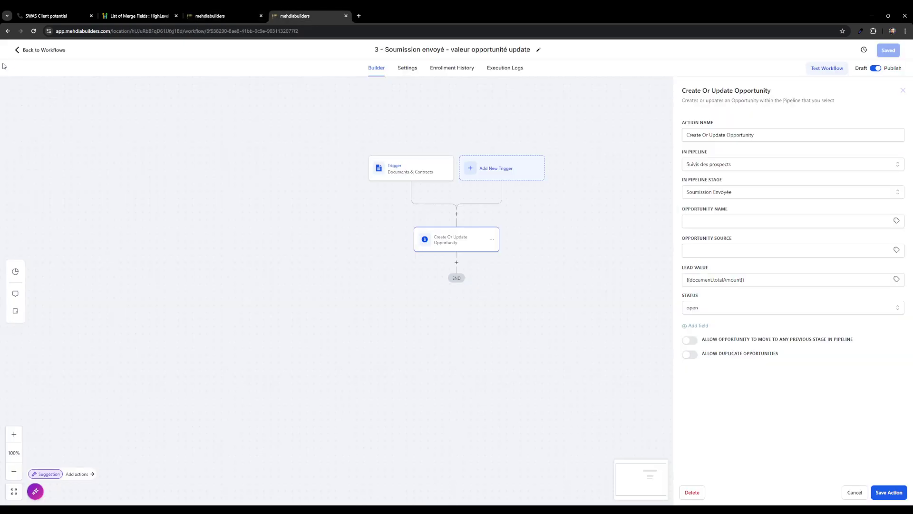
pyautogui.click(17, 52)
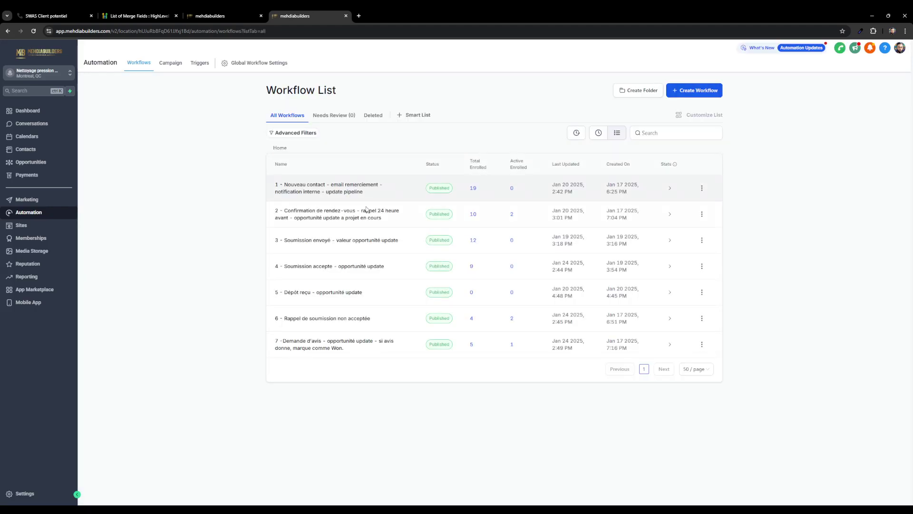
pyautogui.click(222, 16)
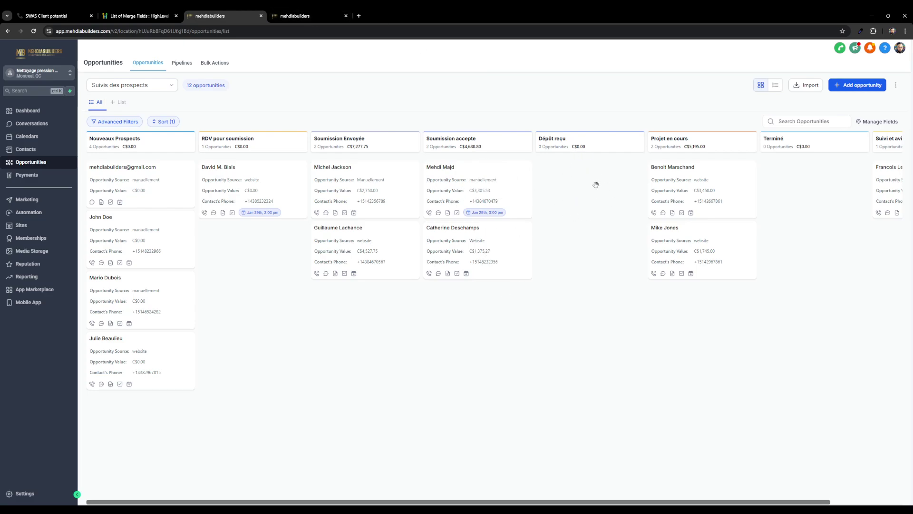
pyautogui.click(309, 16)
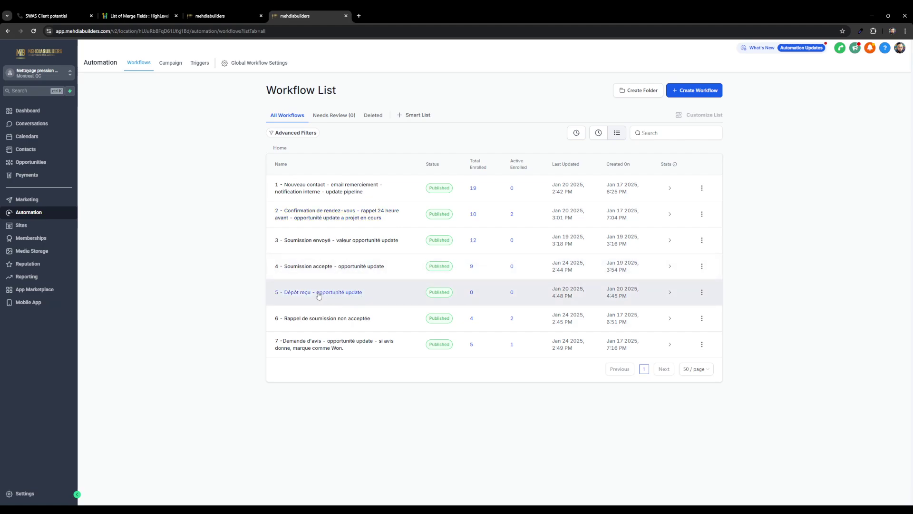
# Open workflow "6 - Rappel de soumission non acceptée" and examine its Wait delay, Condition branches and follow-up Email message
pyautogui.click(353, 318)
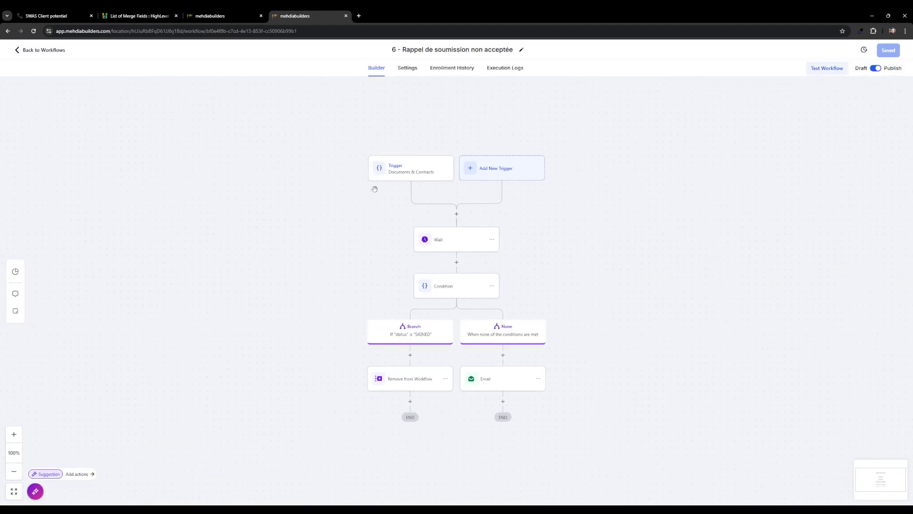
pyautogui.click(464, 244)
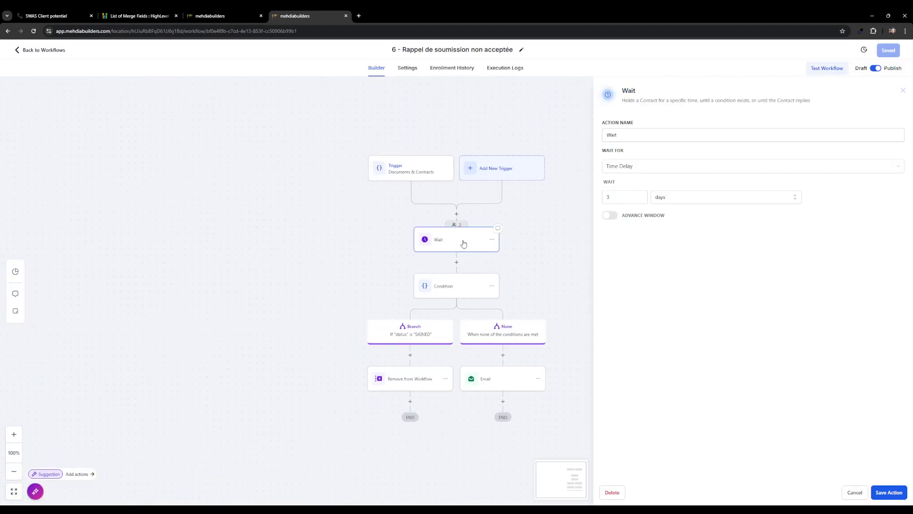
pyautogui.click(459, 289)
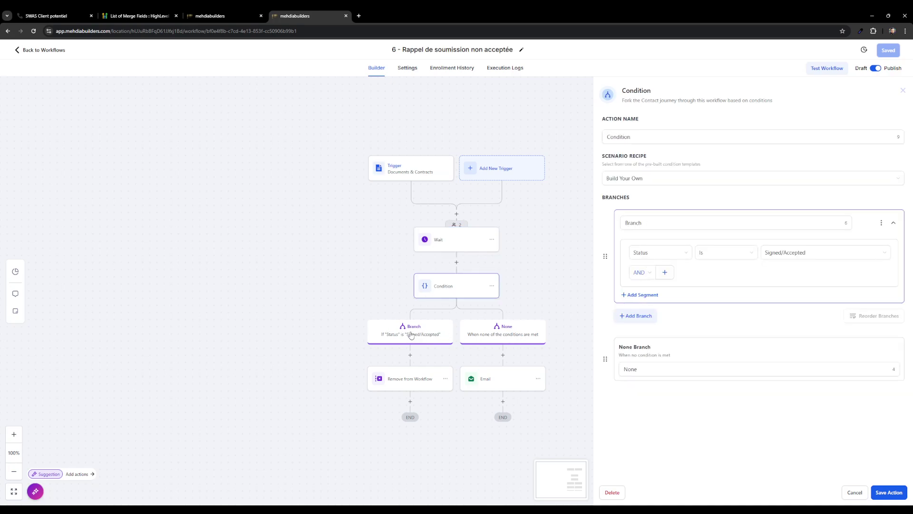
pyautogui.click(394, 381)
pyautogui.click(509, 338)
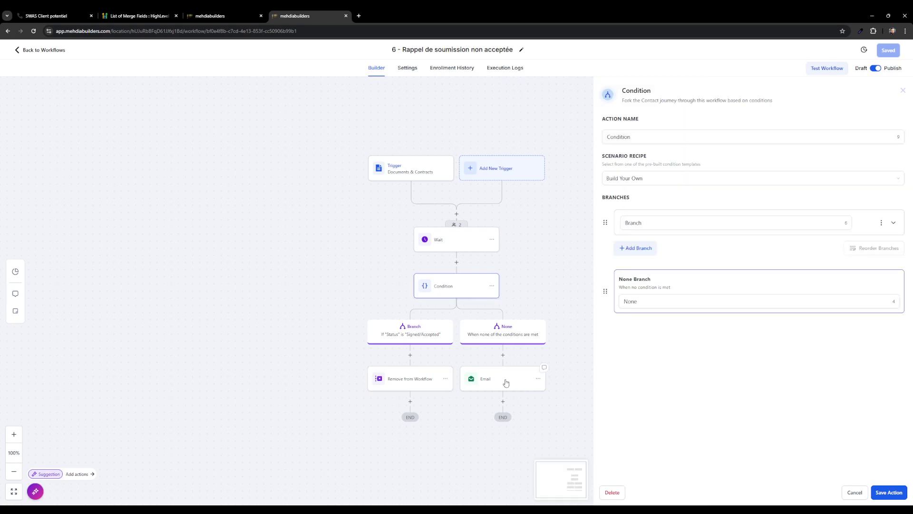
pyautogui.click(506, 380)
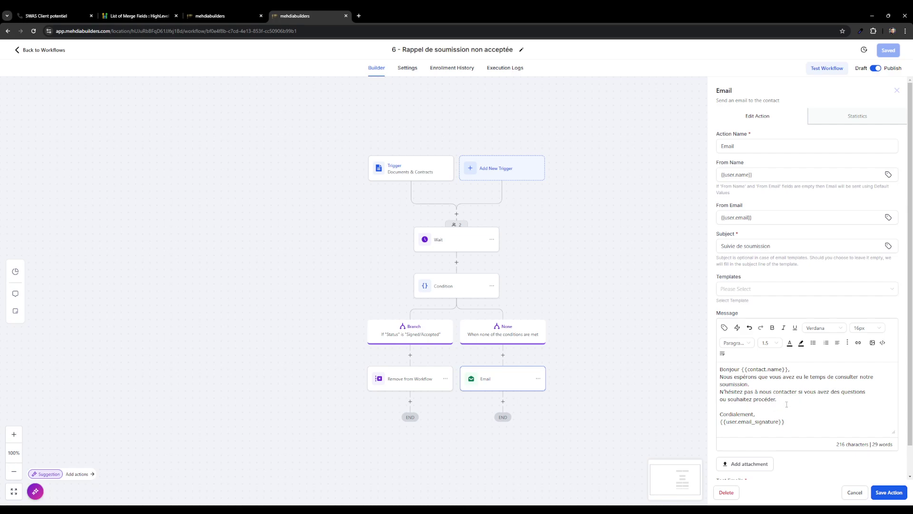
# Leave workflow 6 and open workflow "7 - Demande d'avis" to examine its Opportunity Changed trigger
pyautogui.click(16, 51)
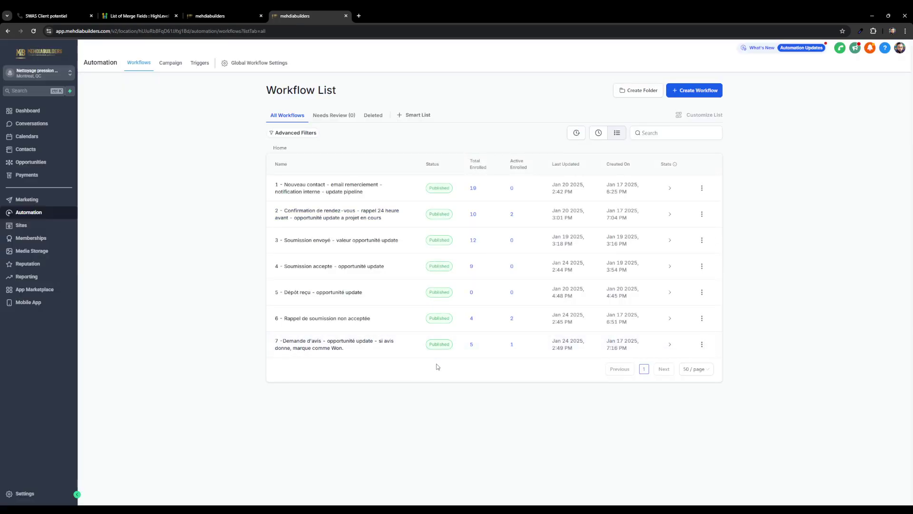
pyautogui.click(333, 344)
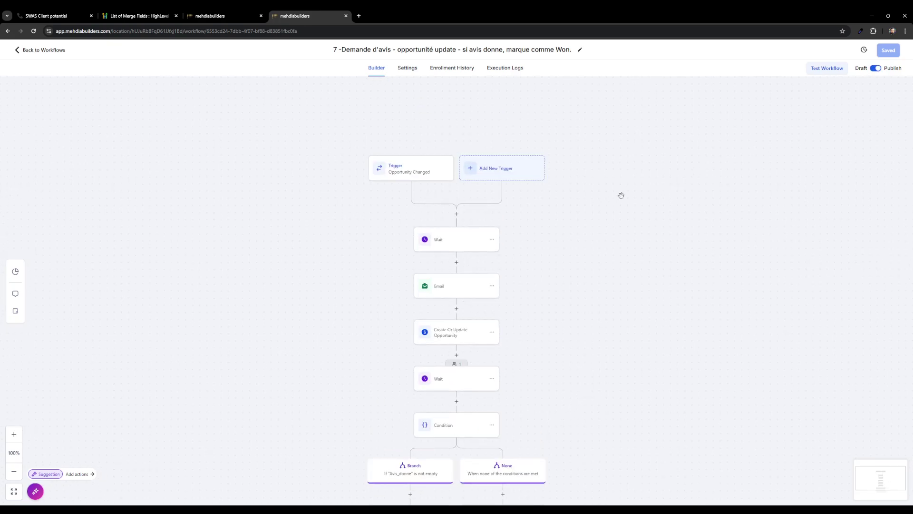
pyautogui.click(405, 172)
# On the opportunities board, move the first card in the Projet en cours stage below the second, and return to workflow 7
pyautogui.click(215, 16)
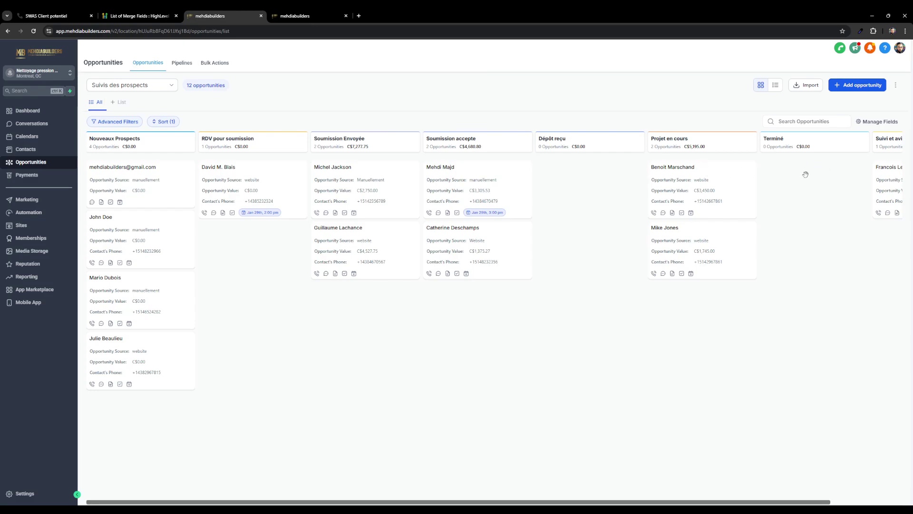
pyautogui.moveTo(712, 164); pyautogui.dragTo(713, 229)
pyautogui.click(320, 18)
# Examine workflow 7's first Wait delay, its review-request Email message and the Create Or Update Opportunity action that follows
pyautogui.click(450, 241)
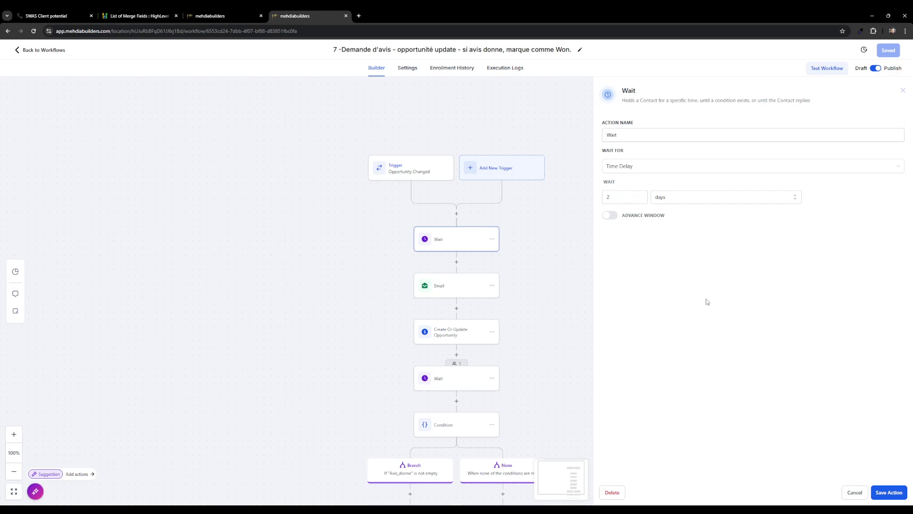
pyautogui.click(455, 288)
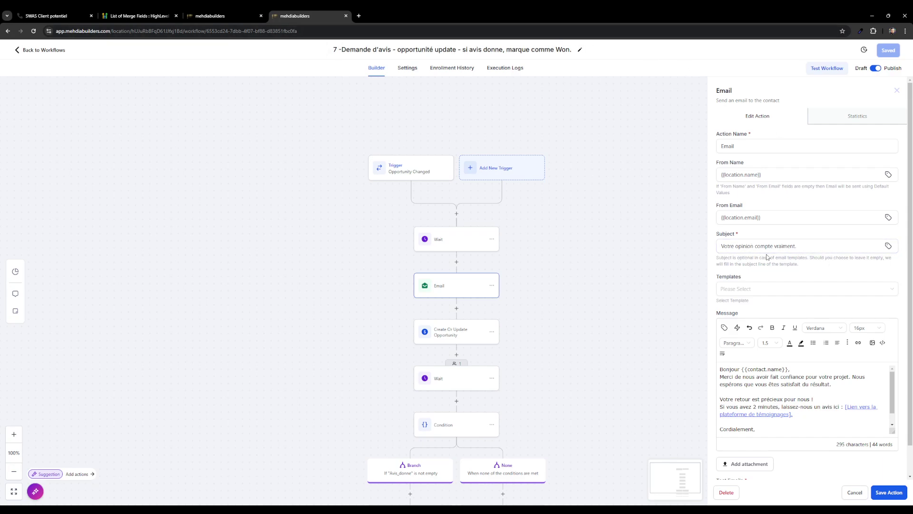
pyautogui.scroll(-1, 804, 324)
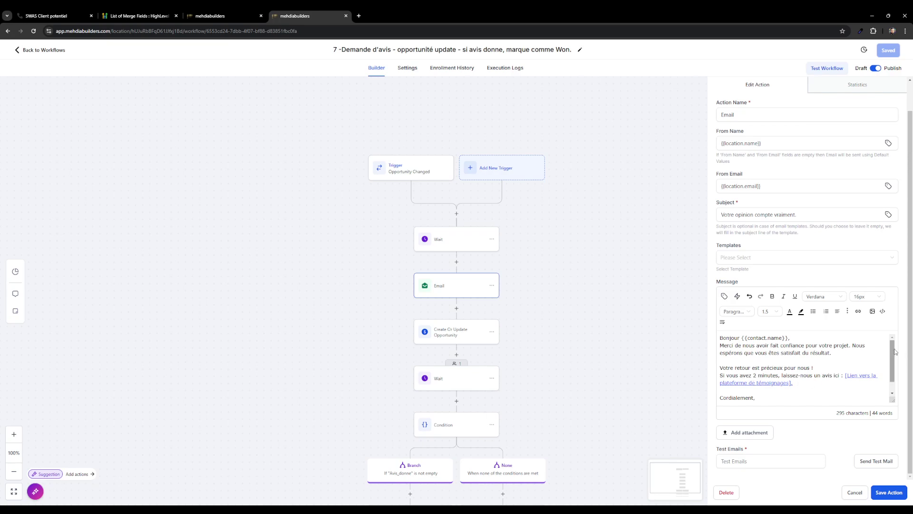
pyautogui.scroll(-1, 804, 352)
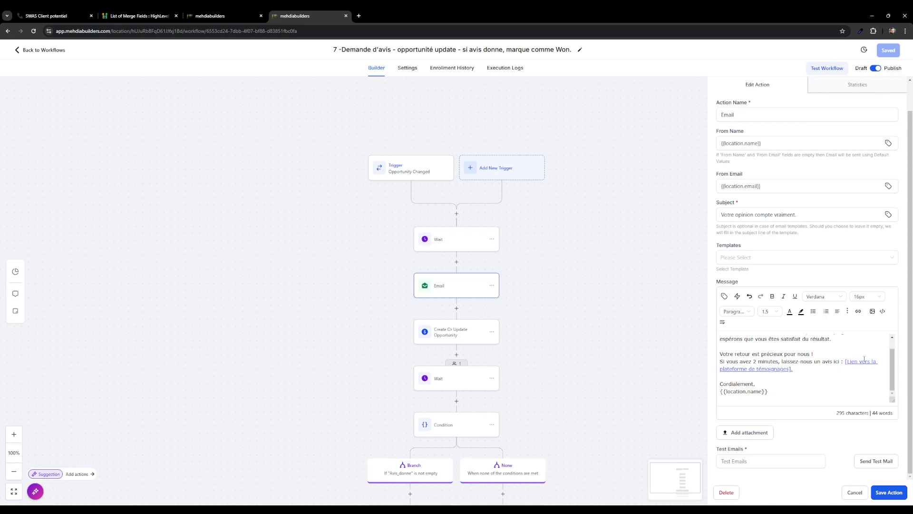
pyautogui.click(462, 331)
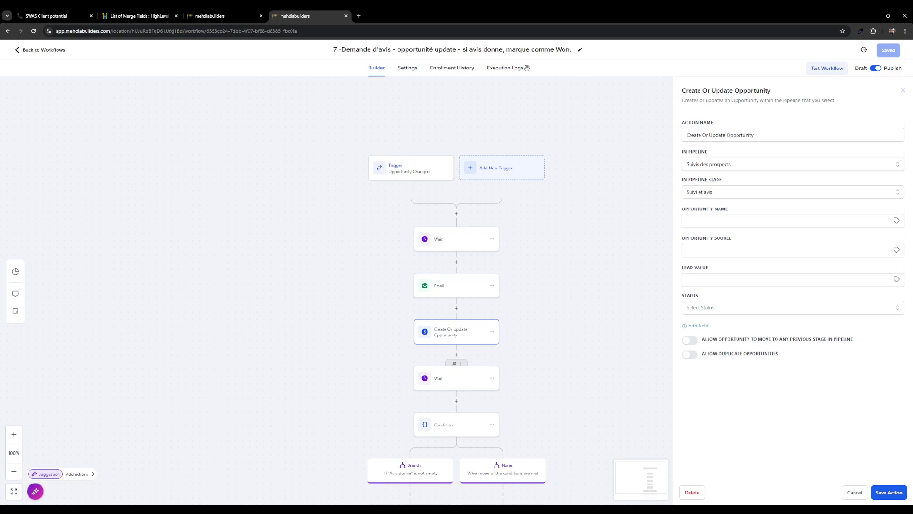
# Check the Suivi et avis stage on the opportunities board and return to workflow 7
pyautogui.click(235, 16)
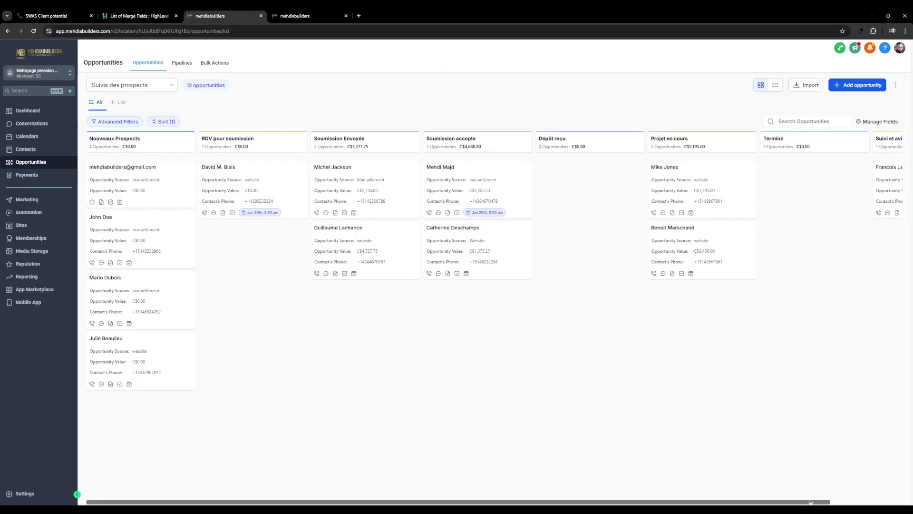
pyautogui.moveTo(811, 502); pyautogui.dragTo(883, 499)
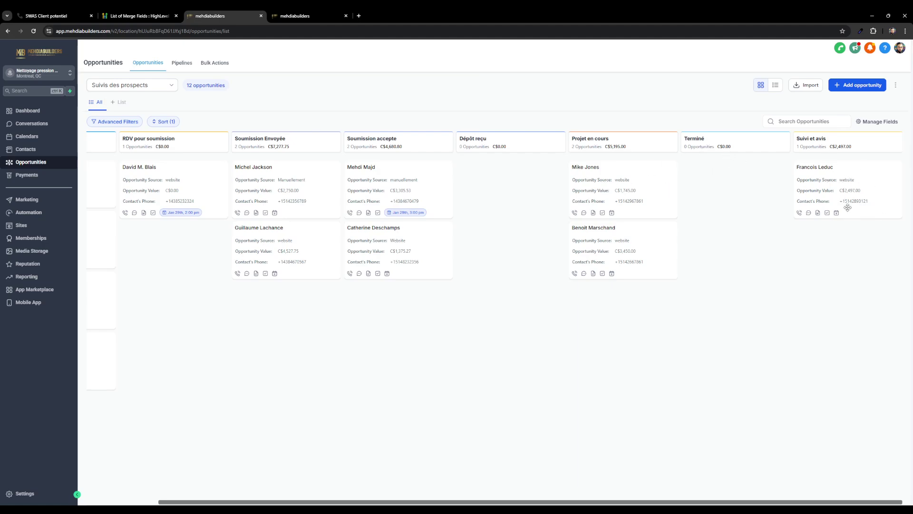
pyautogui.click(352, 11)
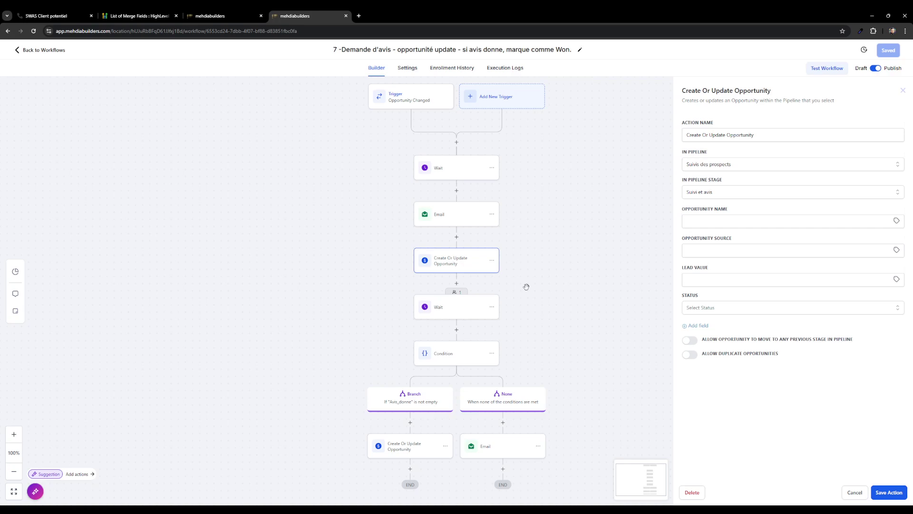
# Examine workflow 7's Avis_donne condition, the Create Or Update Opportunity action on its branch and the None branch's Email
pyautogui.click(400, 404)
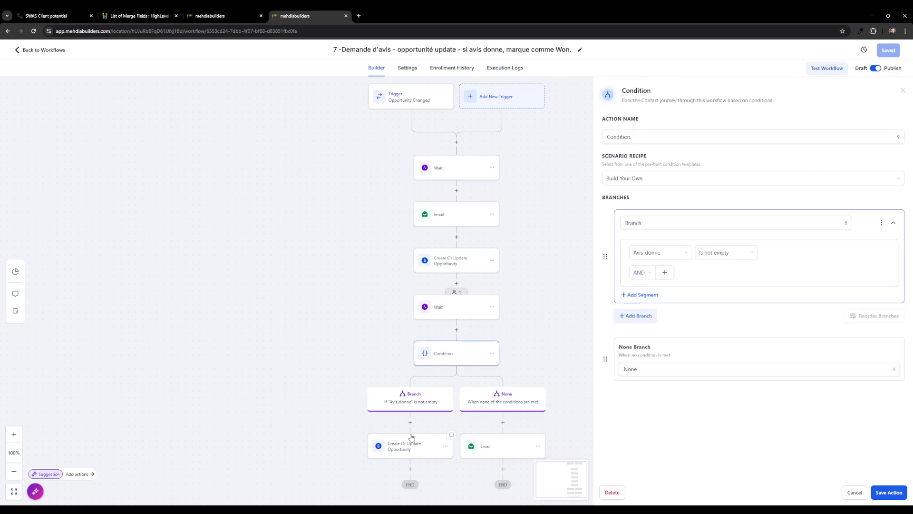
pyautogui.click(434, 453)
pyautogui.click(485, 454)
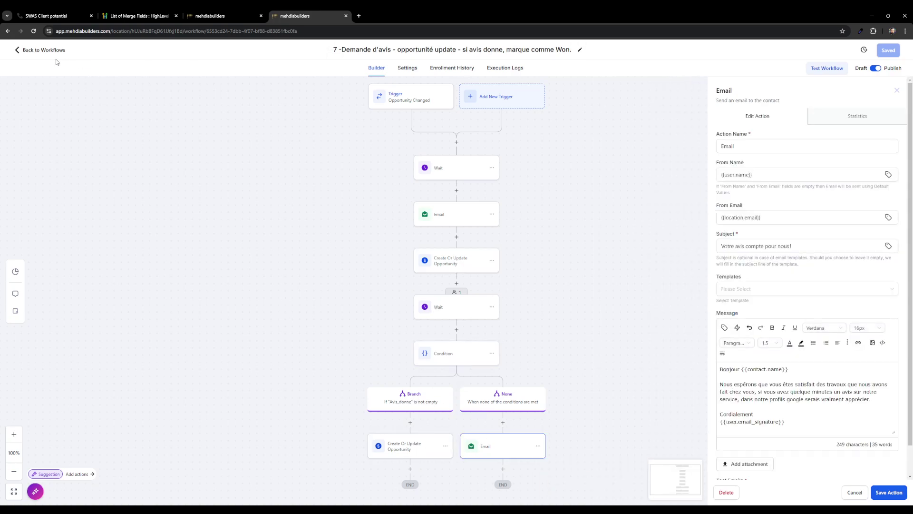
# Leave workflow 7 and view the Google Ads and Facebook Ads reports
pyautogui.click(18, 55)
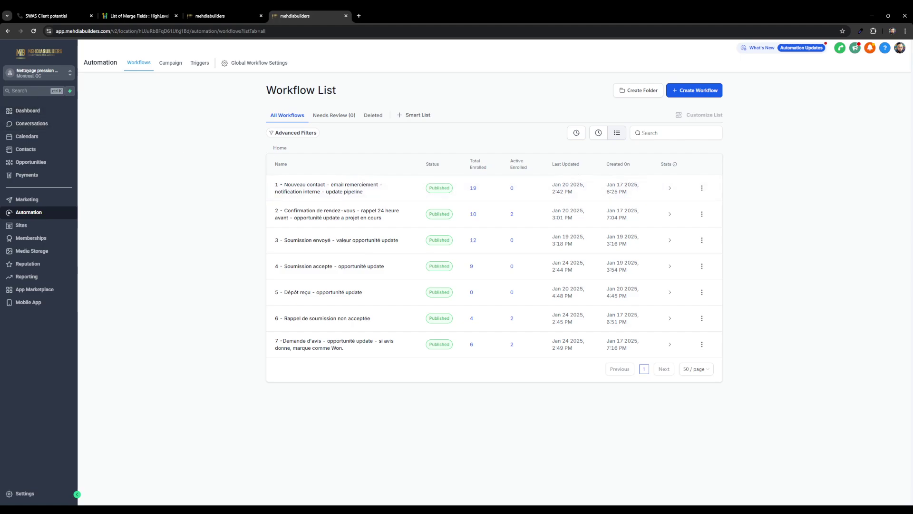
pyautogui.click(33, 278)
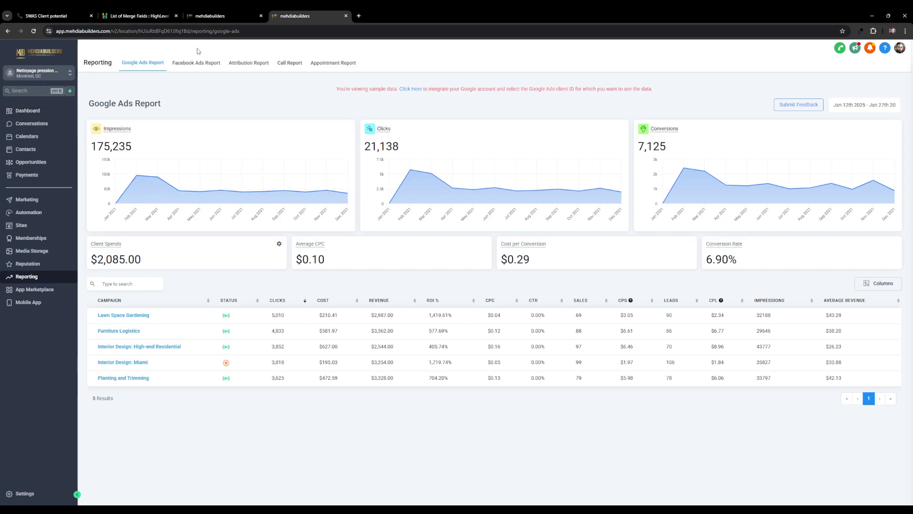
pyautogui.click(195, 63)
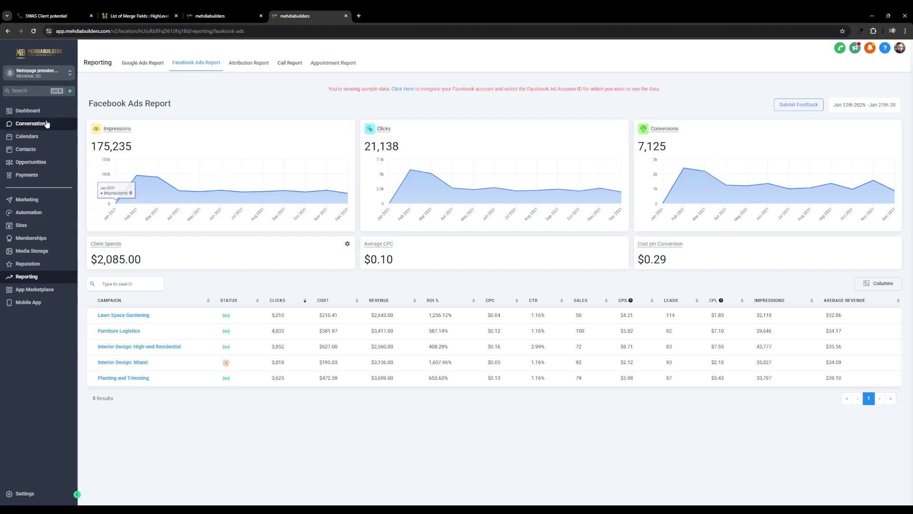
# Open the dashboard and examine the Opportunity Status chart and the open and won amounts in Opportunity Value
pyautogui.click(29, 111)
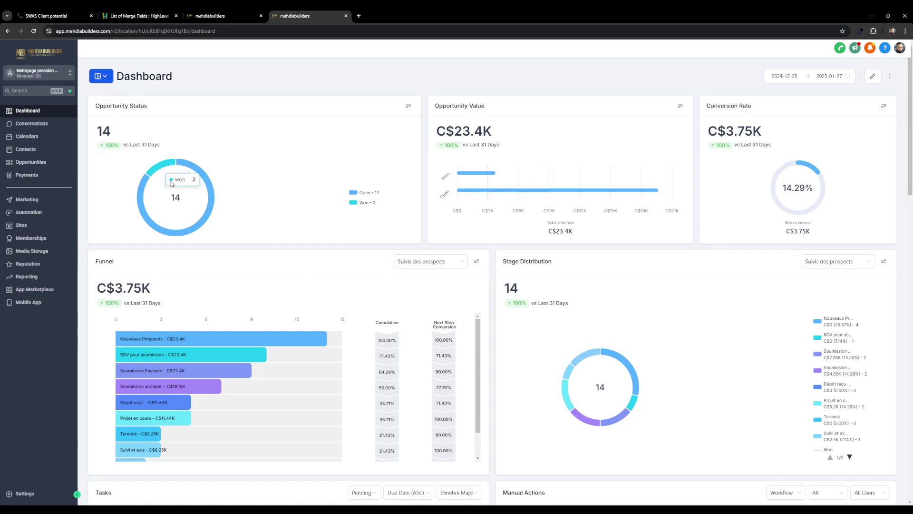
pyautogui.moveTo(194, 172)
pyautogui.moveTo(159, 170)
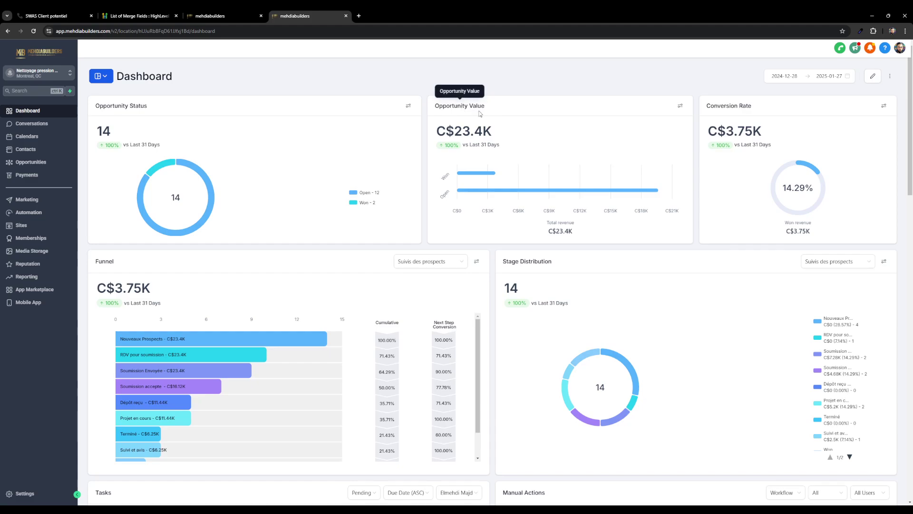
pyautogui.moveTo(483, 192)
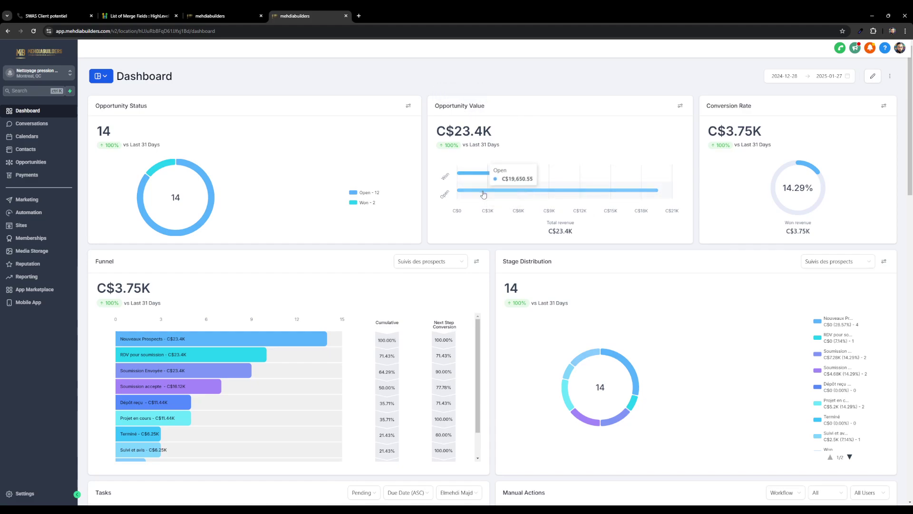
pyautogui.moveTo(572, 237)
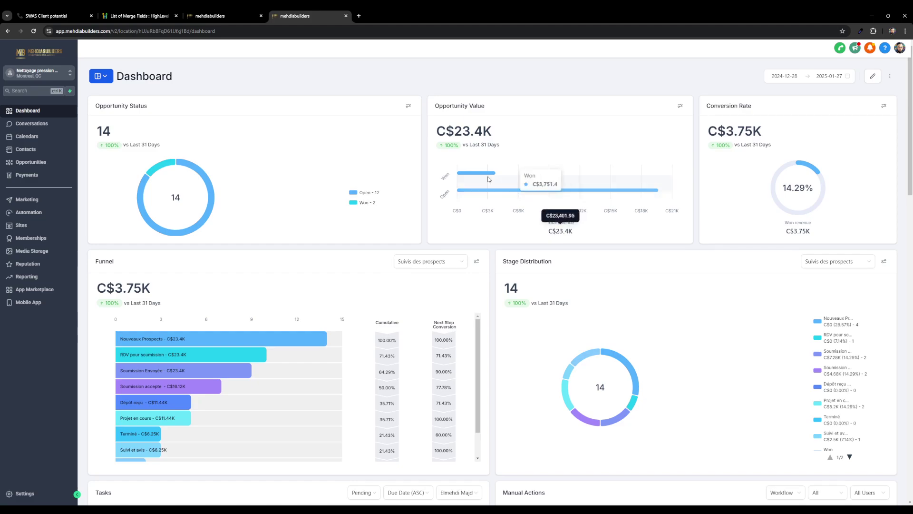
pyautogui.moveTo(480, 176)
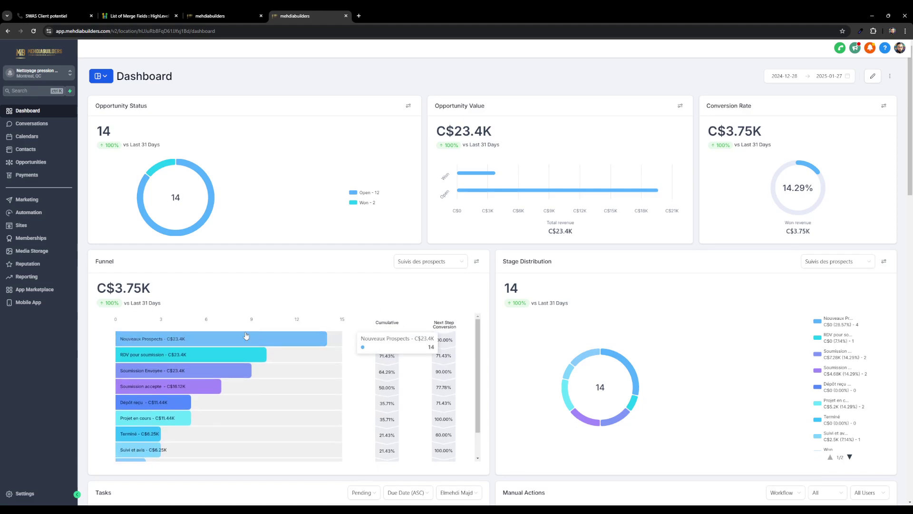
# Examine the dashboard's Funnel stages against the opportunities board, along with the Stage Distribution chart
pyautogui.moveTo(289, 352)
pyautogui.click(219, 15)
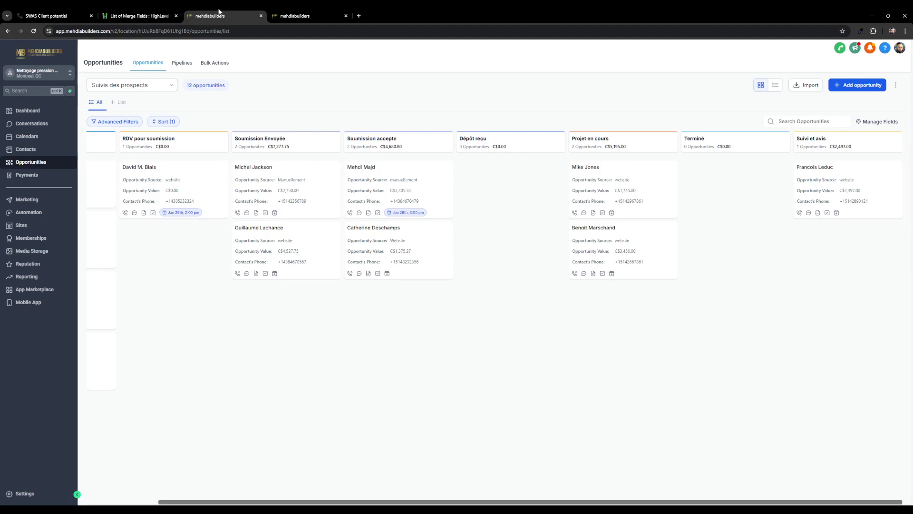
pyautogui.click(308, 17)
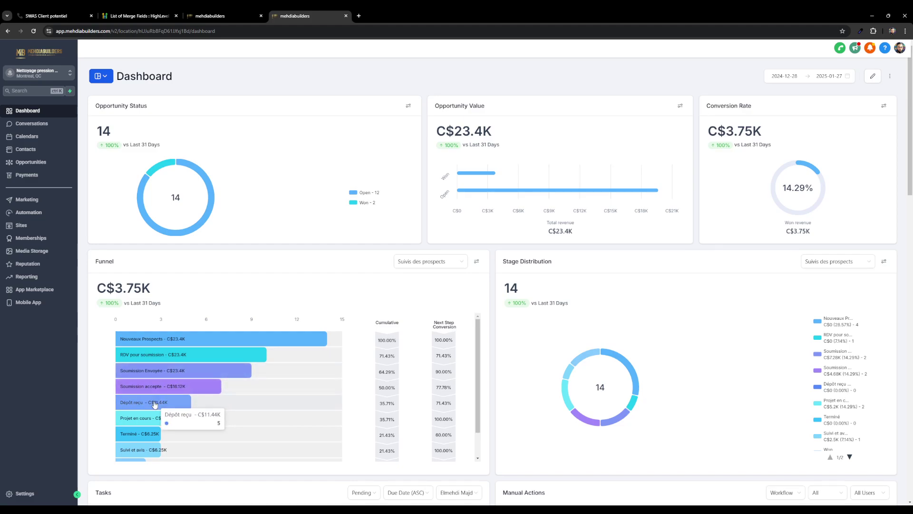
pyautogui.scroll(-1, 154, 404)
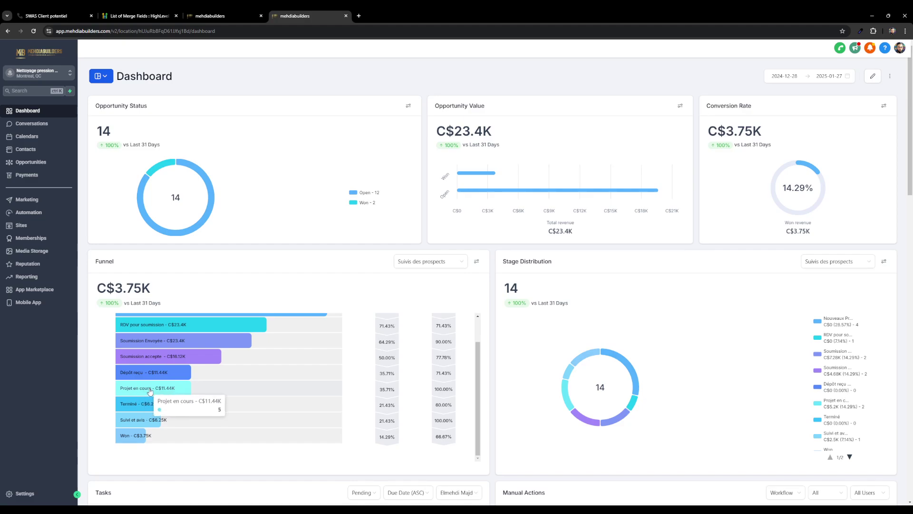
pyautogui.scroll(-1, 148, 390)
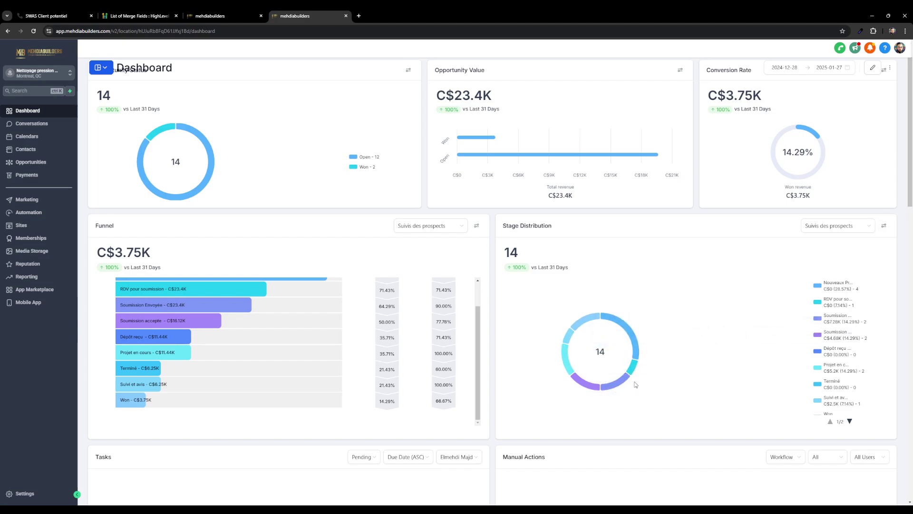
pyautogui.scroll(1, 228, 335)
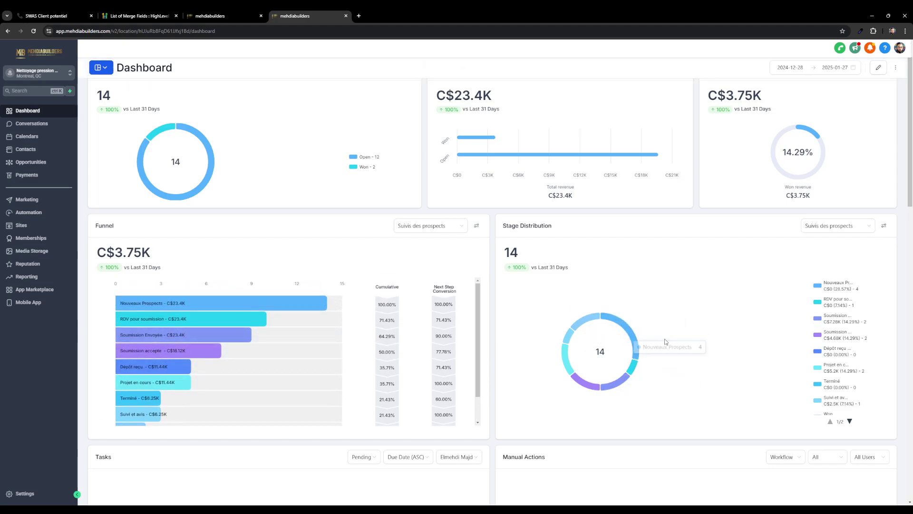
# Examine the Lead Source Report, comparing total leads from the manuellement and website sources
pyautogui.scroll(-6, 676, 345)
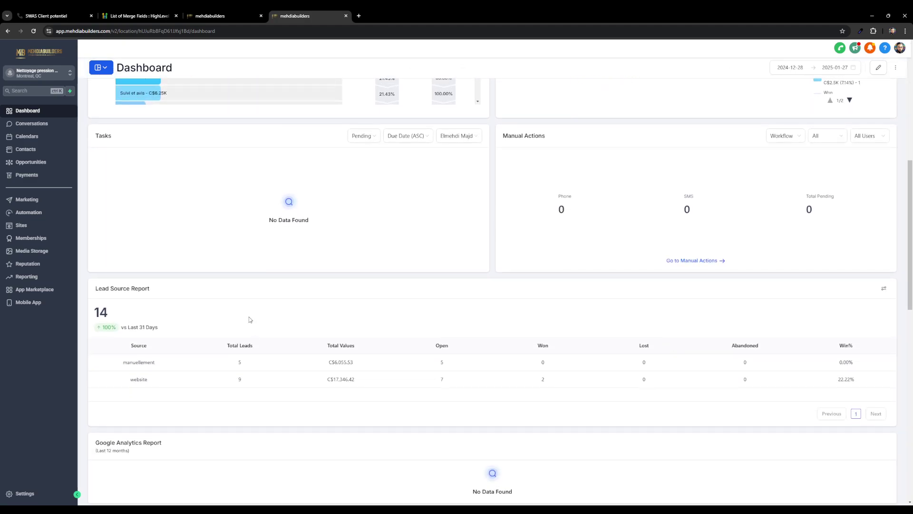
pyautogui.scroll(-1, 240, 309)
pyautogui.moveTo(111, 275); pyautogui.dragTo(159, 255)
pyautogui.click(183, 272)
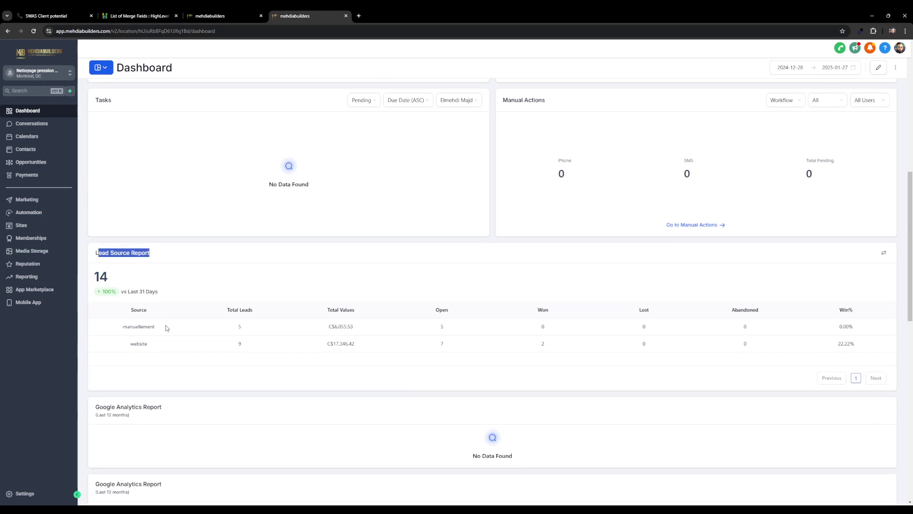
pyautogui.moveTo(164, 326); pyautogui.dragTo(130, 343)
pyautogui.doubleClick(240, 326)
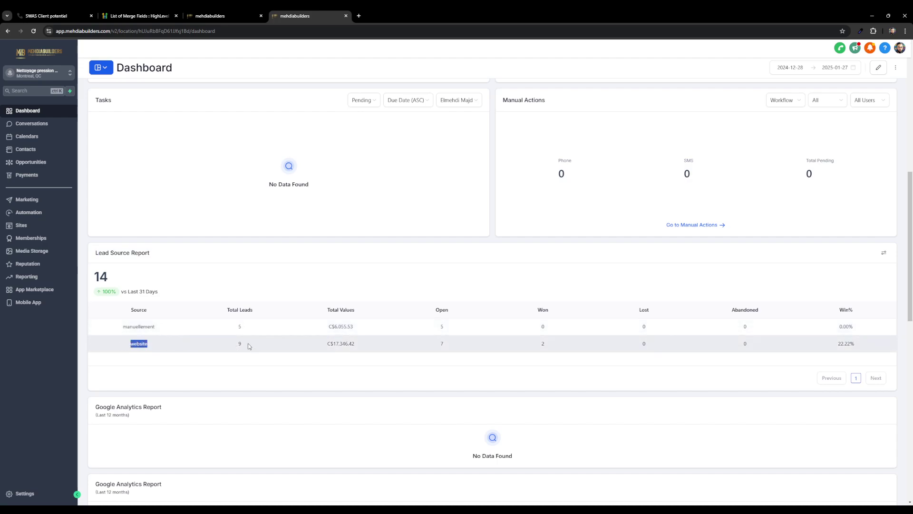
pyautogui.moveTo(247, 343); pyautogui.dragTo(225, 343)
# Look through the dashboard's Google Analytics, Google Business Profile, Facebook Ads, Google Ads and Sales Efficiency widgets
pyautogui.scroll(-6, 406, 354)
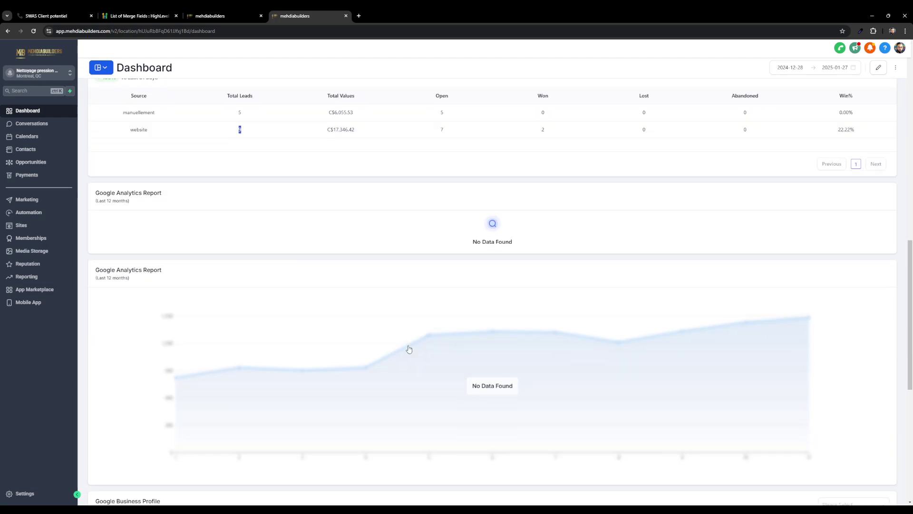
pyautogui.scroll(-5, 408, 349)
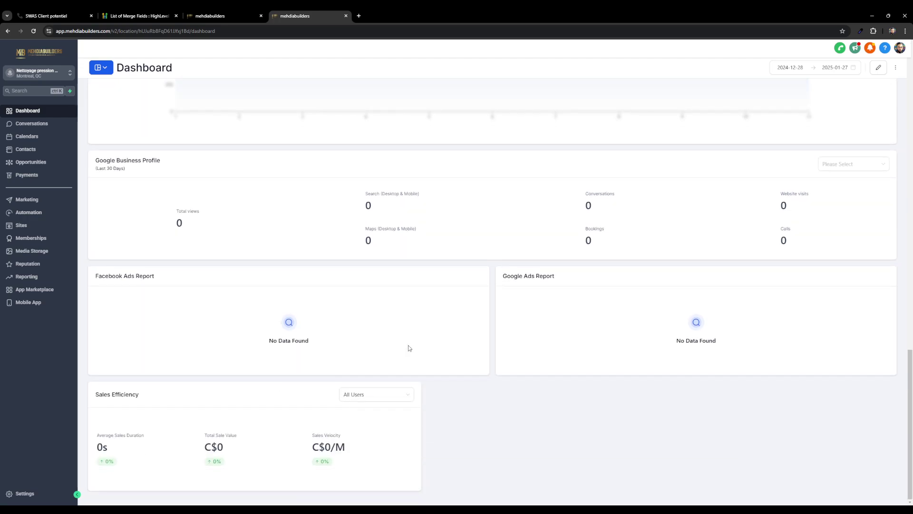
pyautogui.scroll(5, 408, 349)
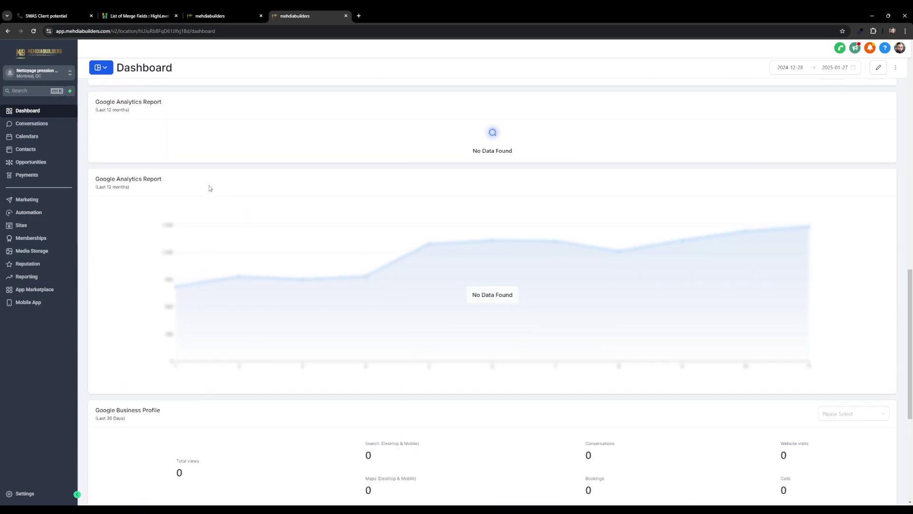
pyautogui.scroll(4, 219, 257)
pyautogui.scroll(-3, 266, 285)
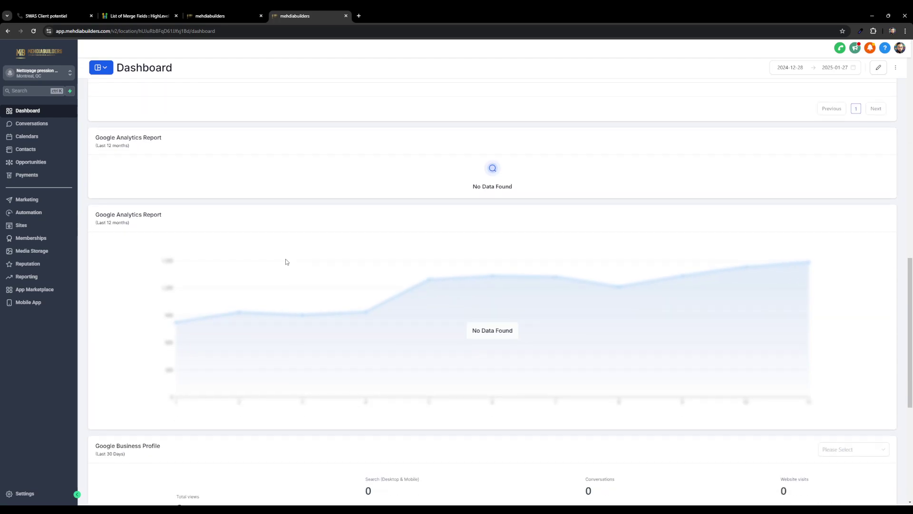
pyautogui.scroll(-2, 304, 300)
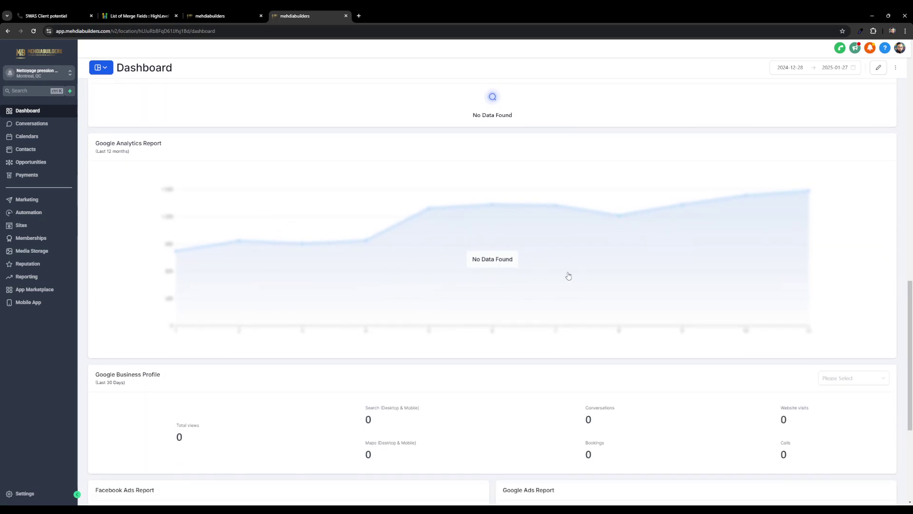
pyautogui.scroll(-3, 503, 283)
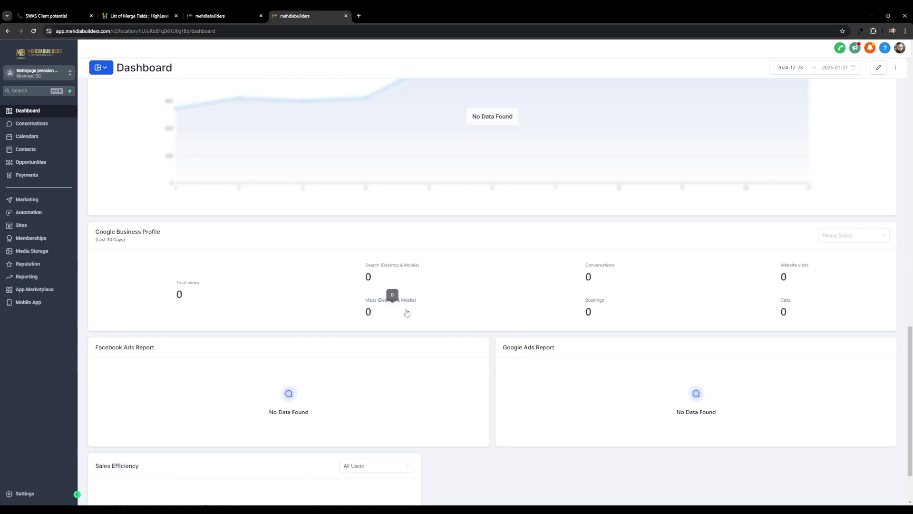
# Examine the dashboard's Facebook Ads Report, Google Ads Report and Sales Efficiency widgets and return to the Opportunity Status overview
pyautogui.scroll(-1, 428, 302)
pyautogui.scroll(-1, 453, 291)
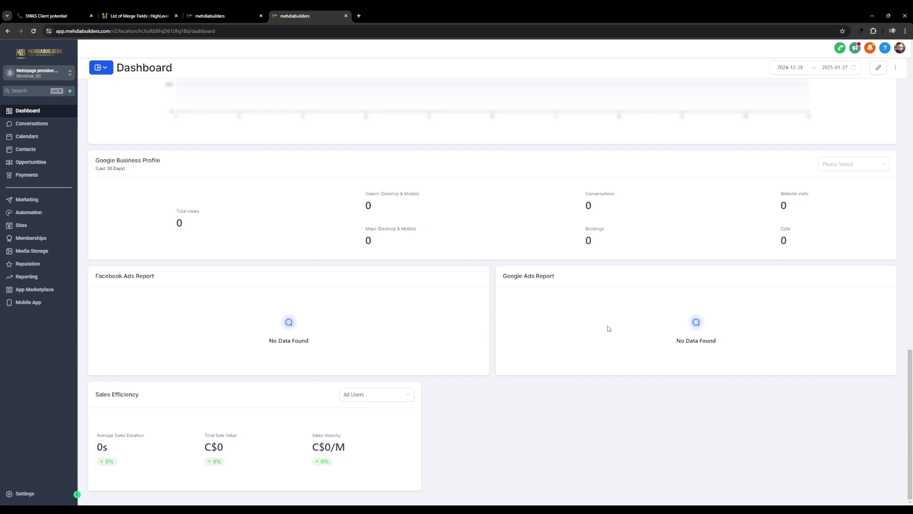
pyautogui.scroll(20, 618, 321)
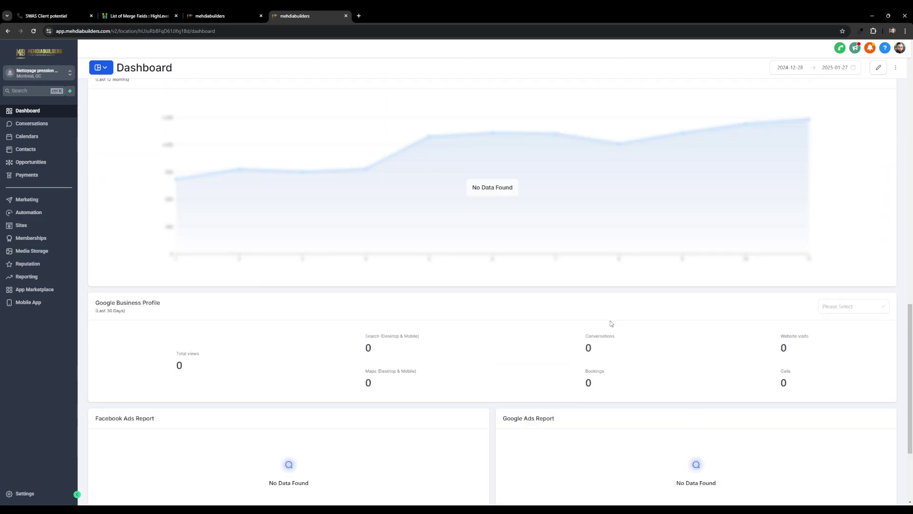
pyautogui.scroll(1, 609, 320)
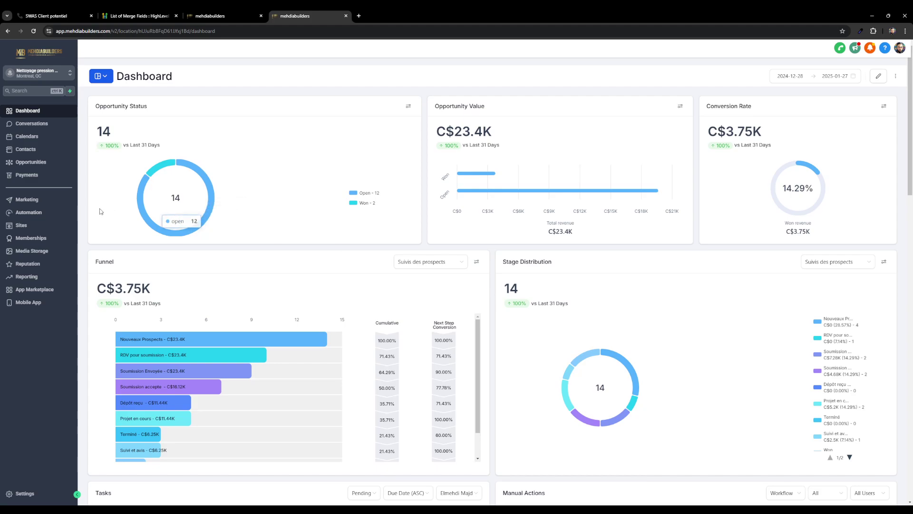
# Open the Lavage à pression website in Sites and preview its Home page
pyautogui.click(19, 225)
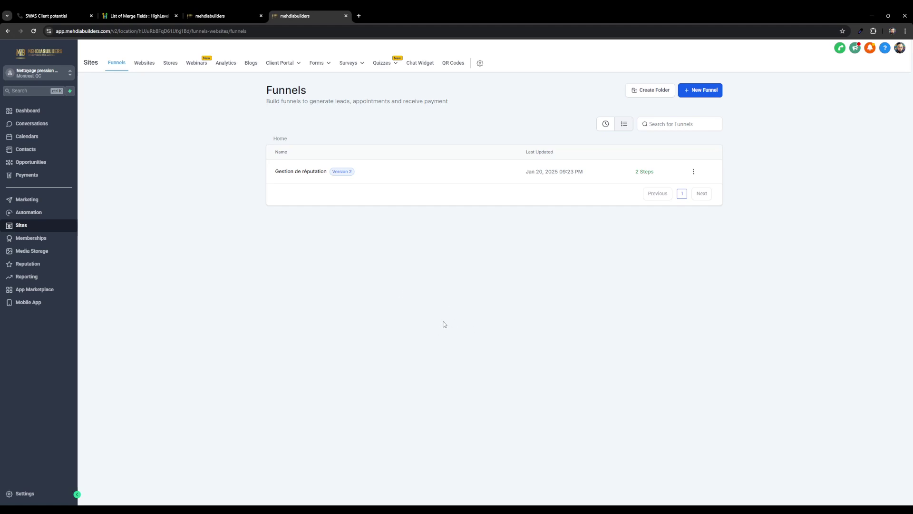
pyautogui.click(144, 63)
pyautogui.click(292, 174)
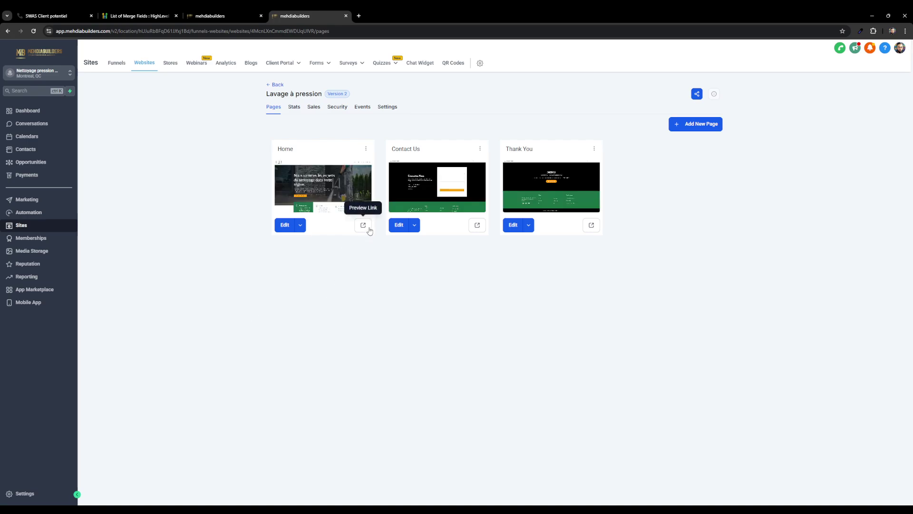
pyautogui.click(364, 226)
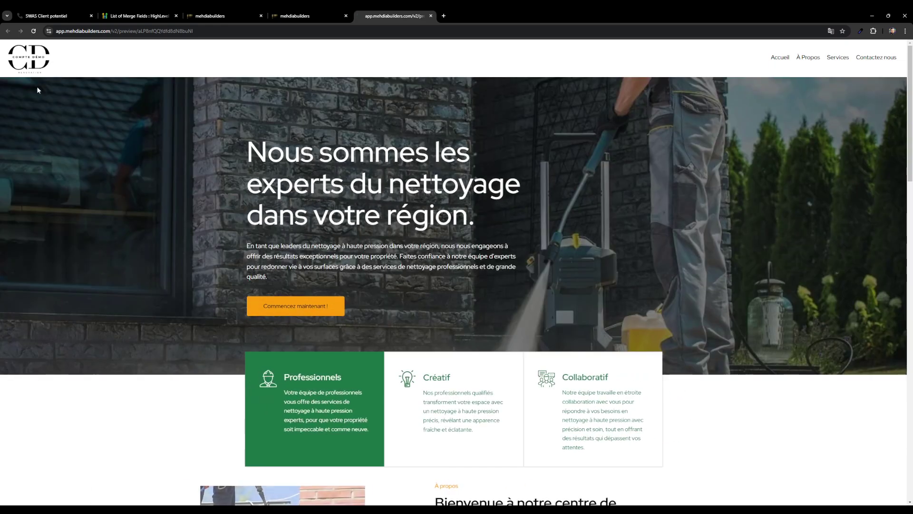
# Look through the previewed home page from the hero banner through À propos, Nos Services, testimonials and FAQs to the footer
pyautogui.scroll(-2, 835, 177)
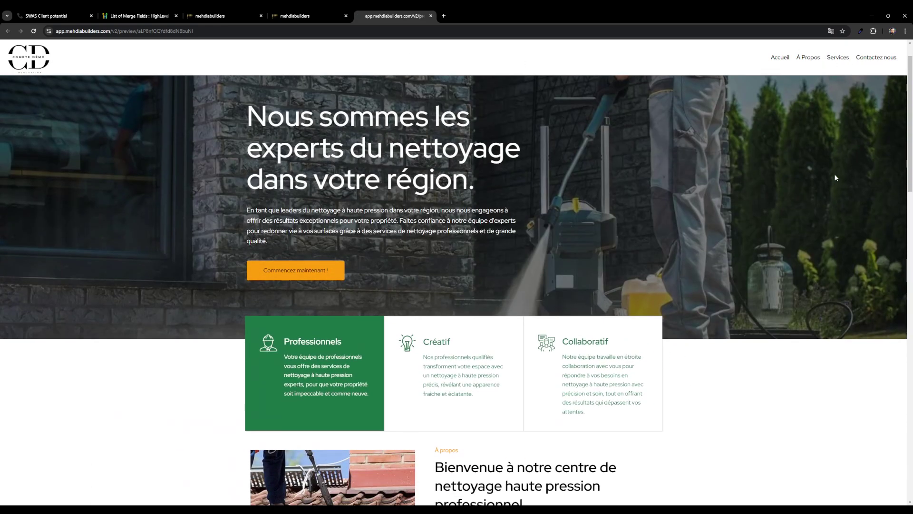
pyautogui.scroll(-4, 836, 178)
pyautogui.scroll(5, 793, 188)
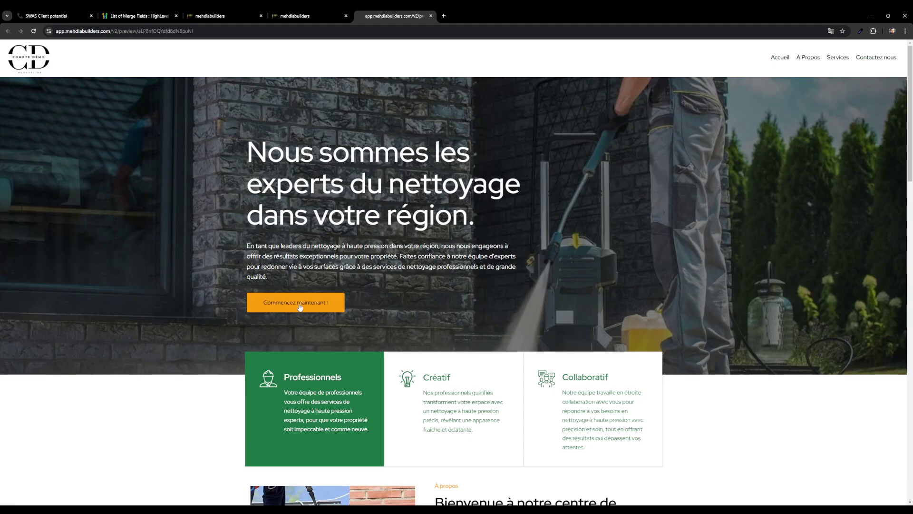
pyautogui.scroll(-3, 425, 244)
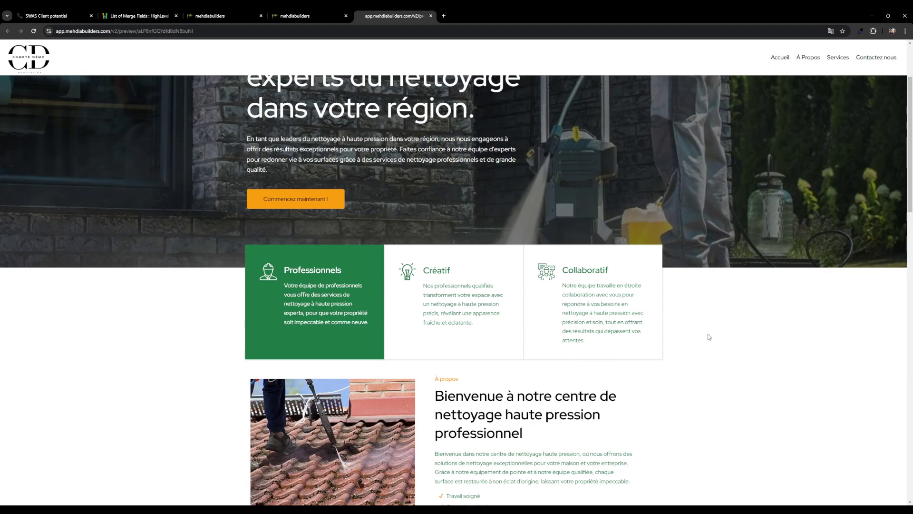
pyautogui.scroll(-3, 708, 337)
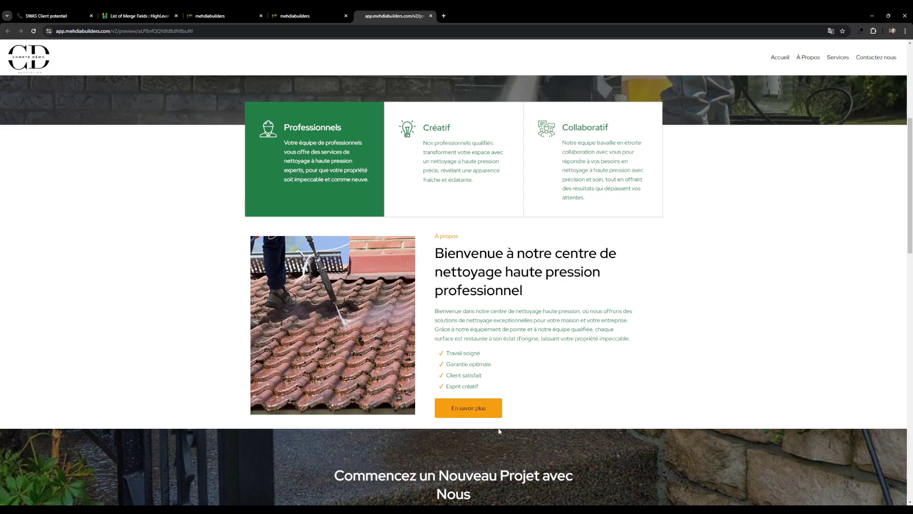
pyautogui.scroll(-5, 695, 356)
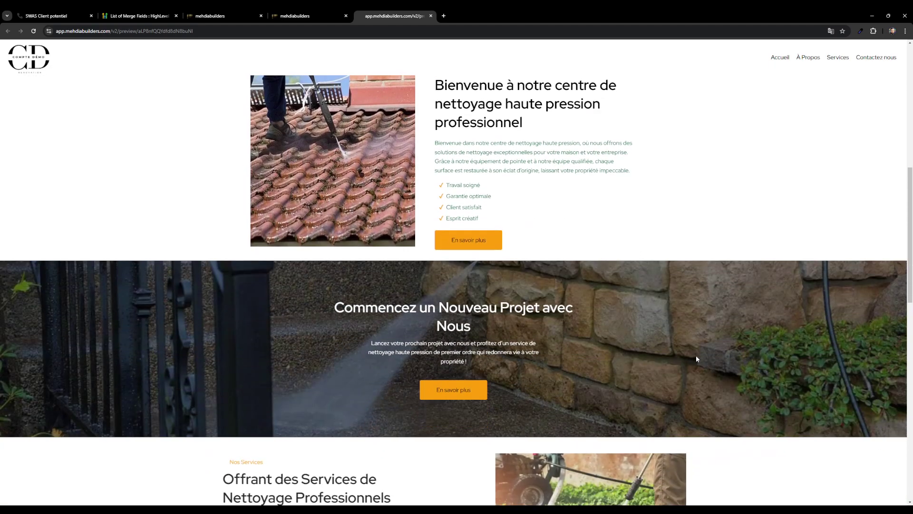
pyautogui.scroll(-4, 695, 358)
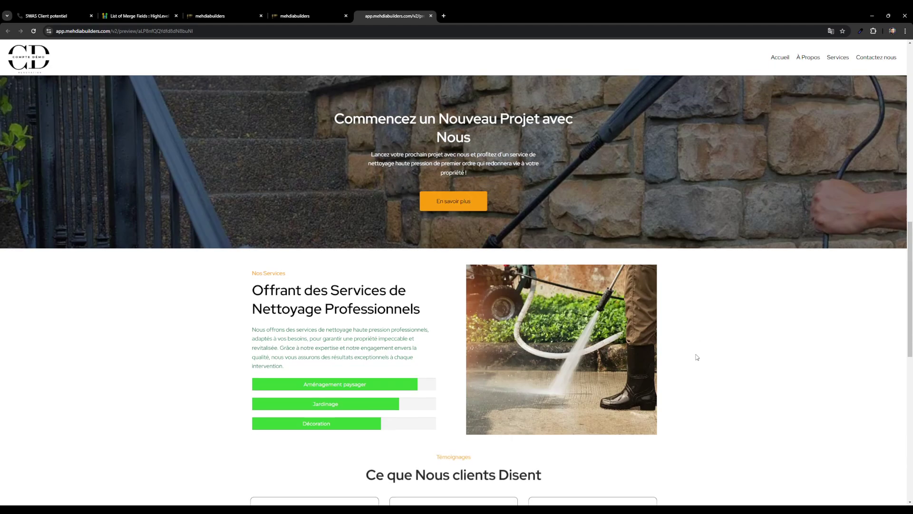
pyautogui.scroll(-3, 697, 357)
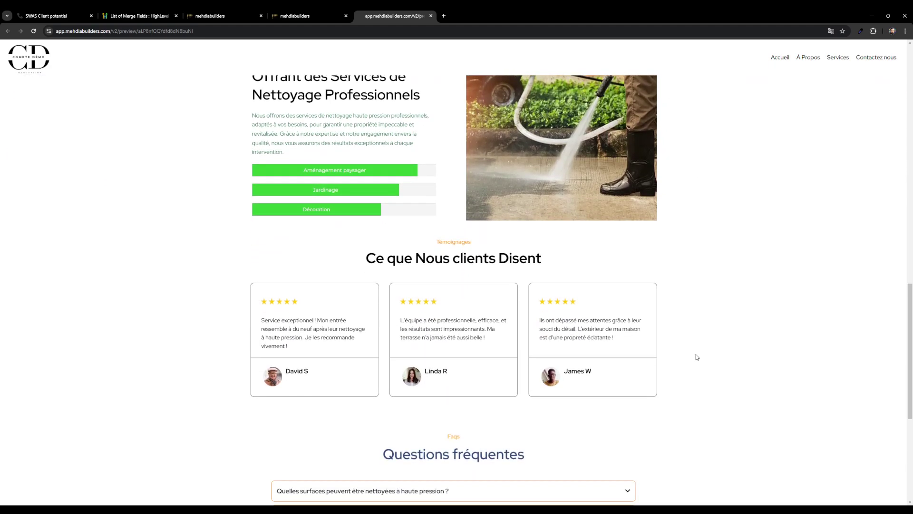
pyautogui.scroll(-4, 696, 357)
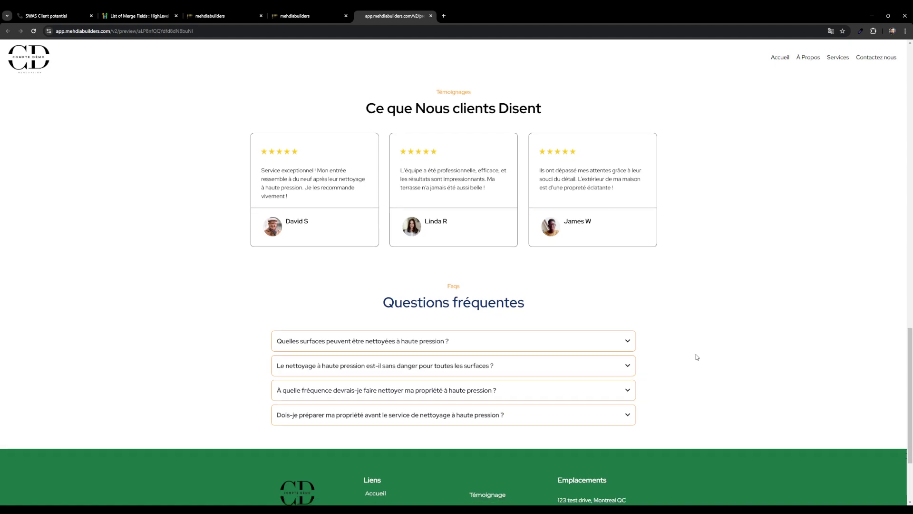
pyautogui.scroll(2, 695, 357)
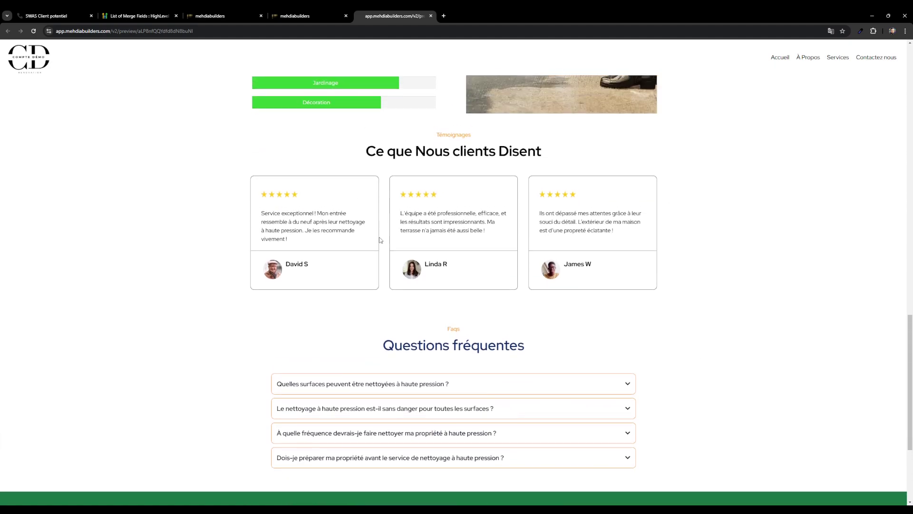
pyautogui.scroll(-3, 715, 314)
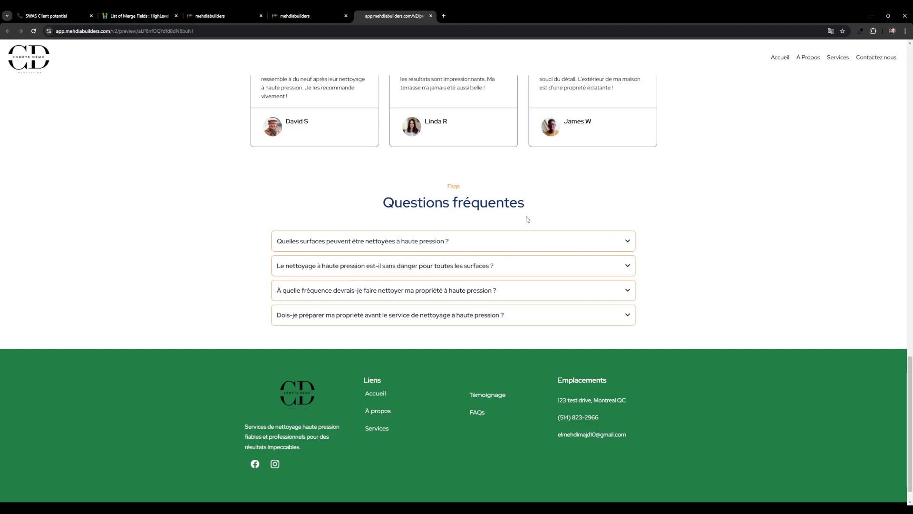
pyautogui.scroll(10, 500, 292)
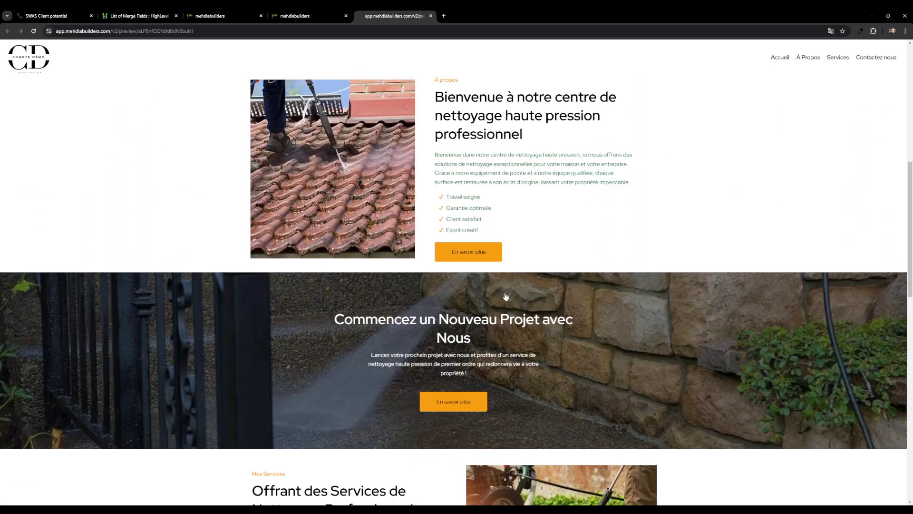
pyautogui.scroll(8, 506, 296)
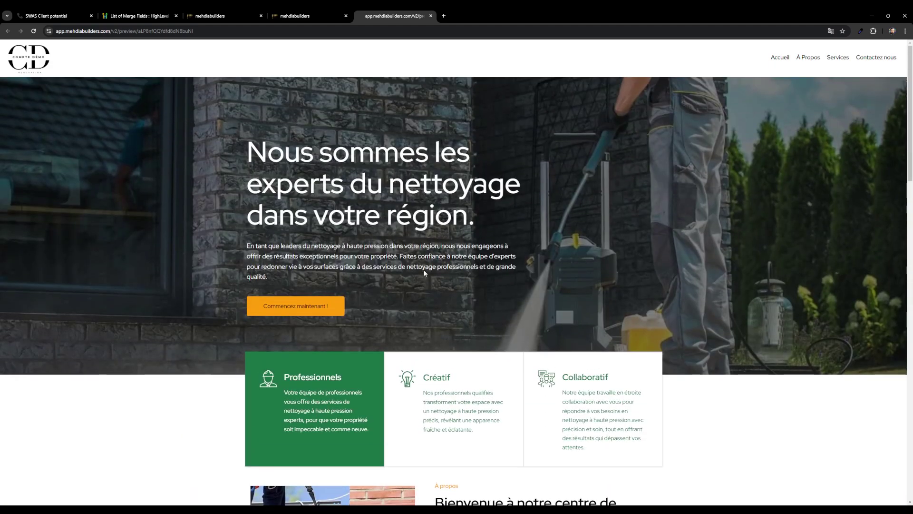
# Open the home page's Commencez maintenant lead form and examine its contact fields and text-message consent checkbox
pyautogui.click(331, 308)
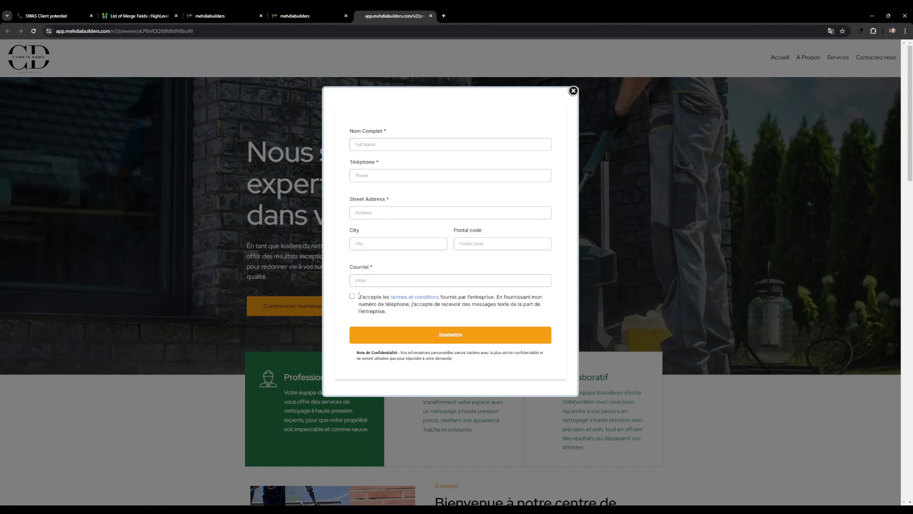
pyautogui.click(359, 296)
pyautogui.click(573, 92)
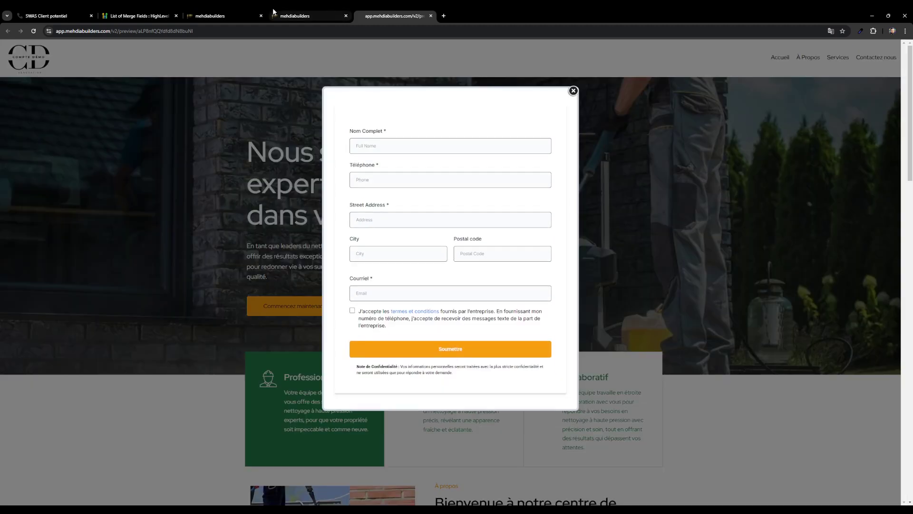
# View the CRM's contact list and the Suivis des prospects board to show where website leads go
pyautogui.click(210, 16)
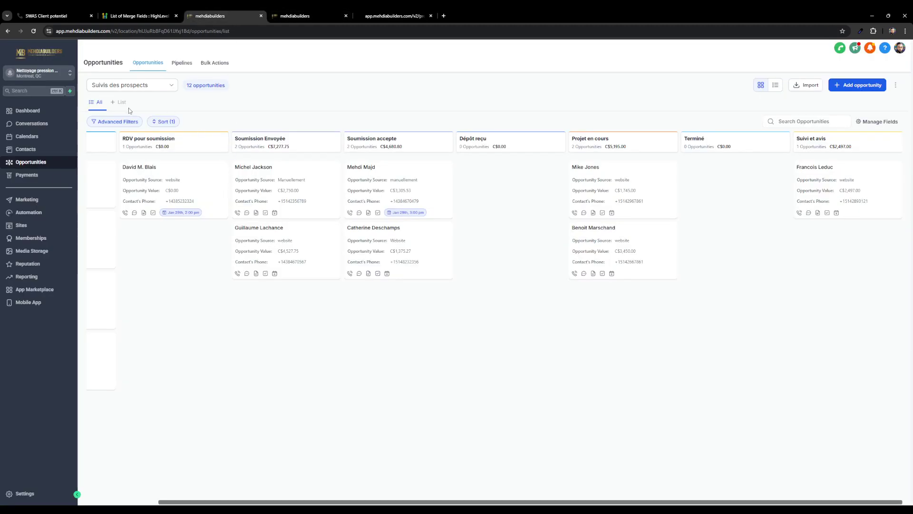
pyautogui.click(34, 149)
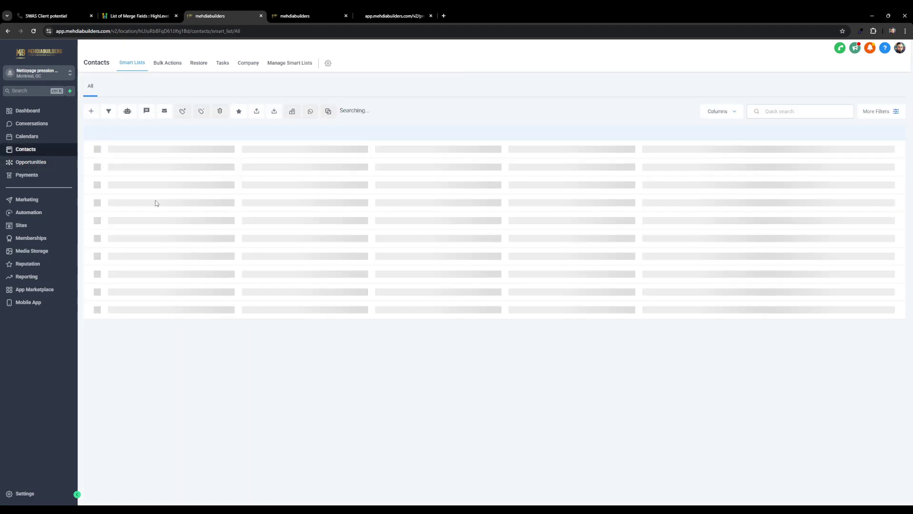
pyautogui.click(50, 163)
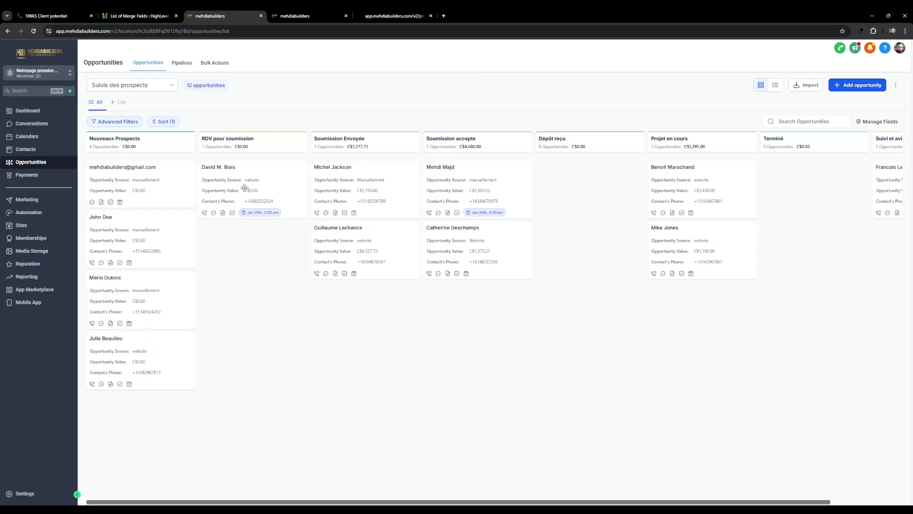
# Close the lead form pop-up on the previewed site and examine the Contactez nous page's form and consent checkbox
pyautogui.click(396, 11)
pyautogui.click(573, 91)
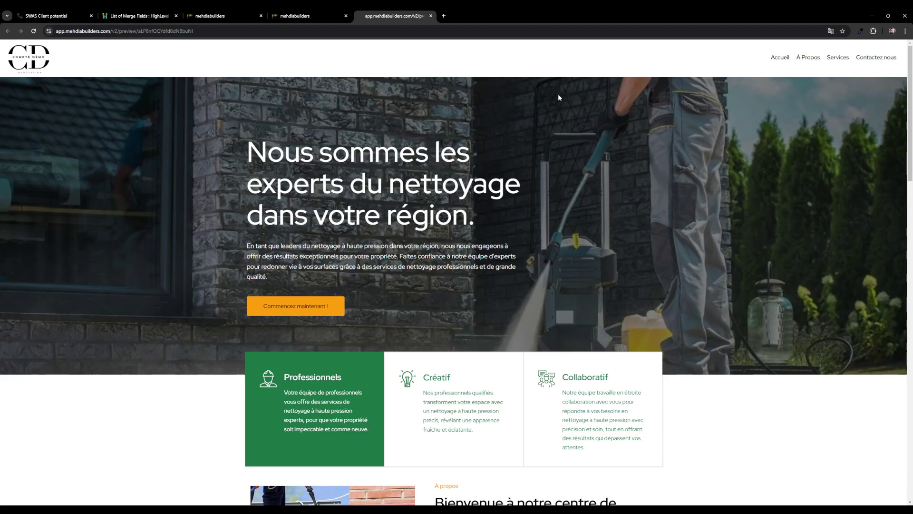
pyautogui.click(884, 68)
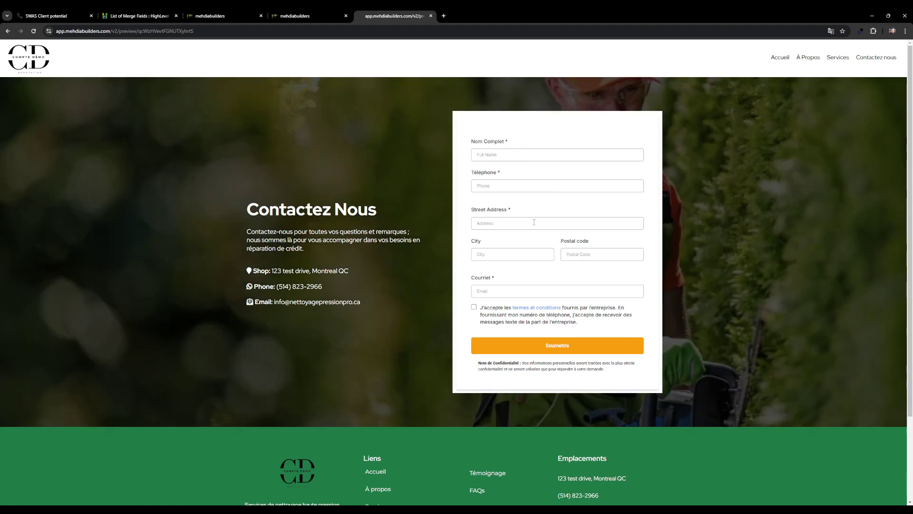
pyautogui.scroll(-1, 592, 243)
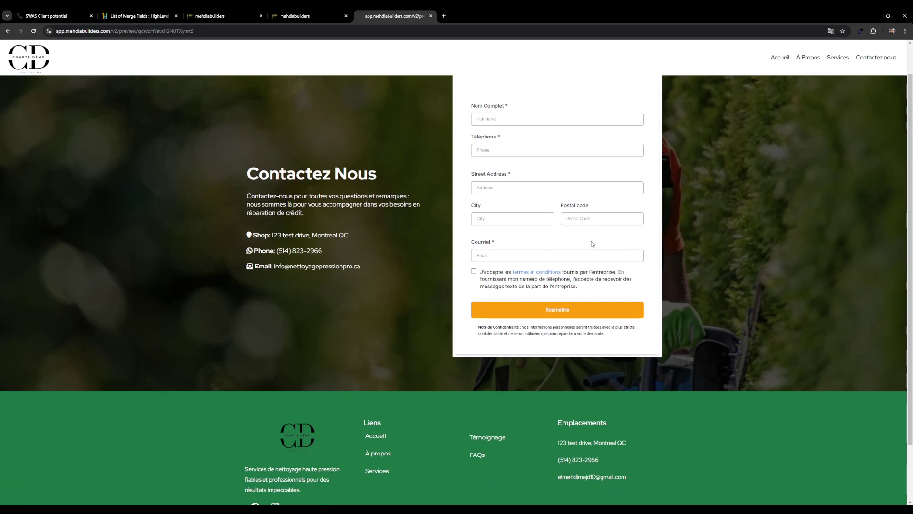
pyautogui.click(474, 272)
pyautogui.scroll(-2, 699, 298)
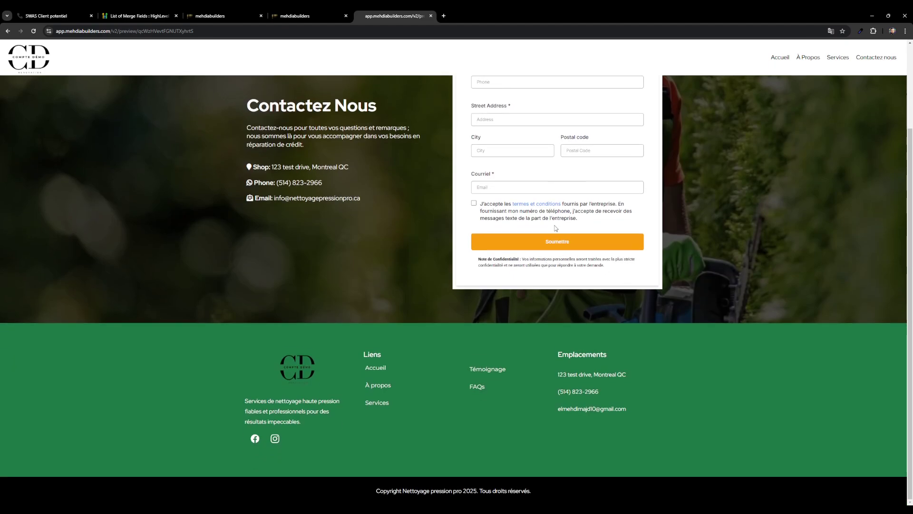
pyautogui.scroll(1, 575, 245)
# Return to the CRM and view the contacts and the opportunities board as destinations for contact form submissions
pyautogui.click(215, 15)
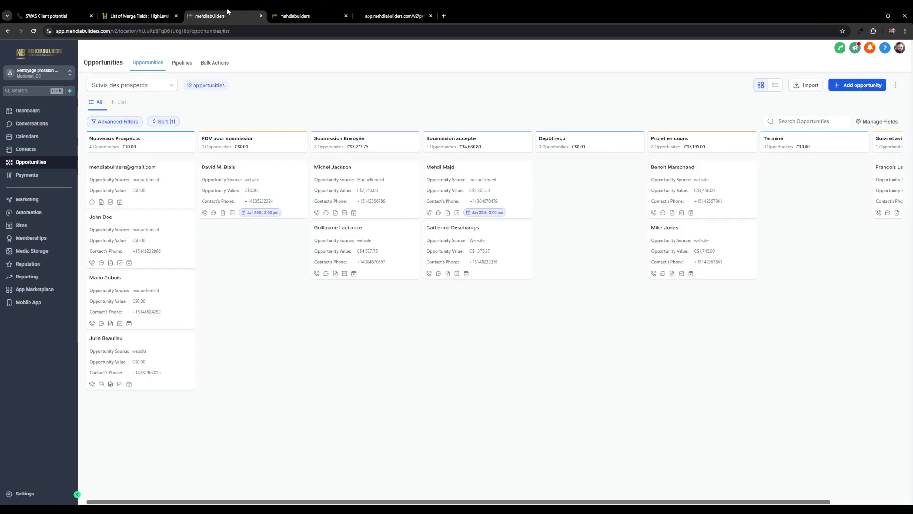
pyautogui.click(28, 149)
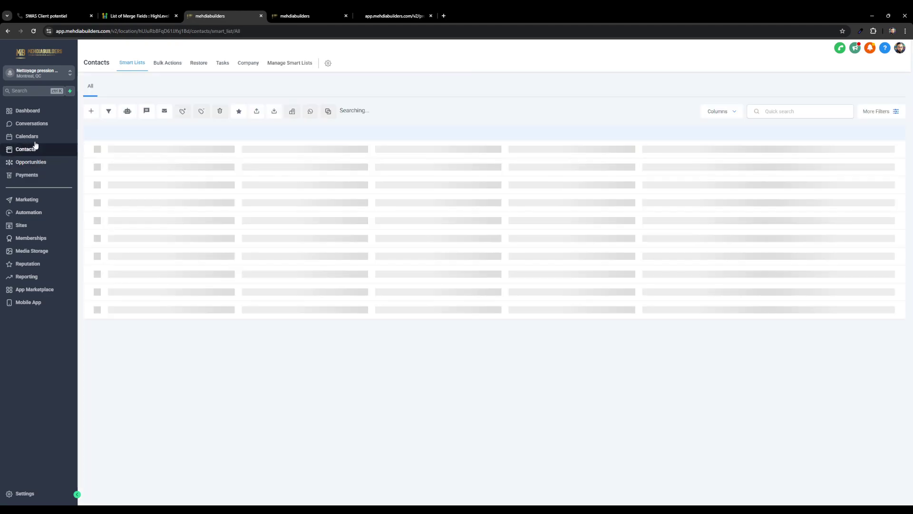
pyautogui.click(43, 164)
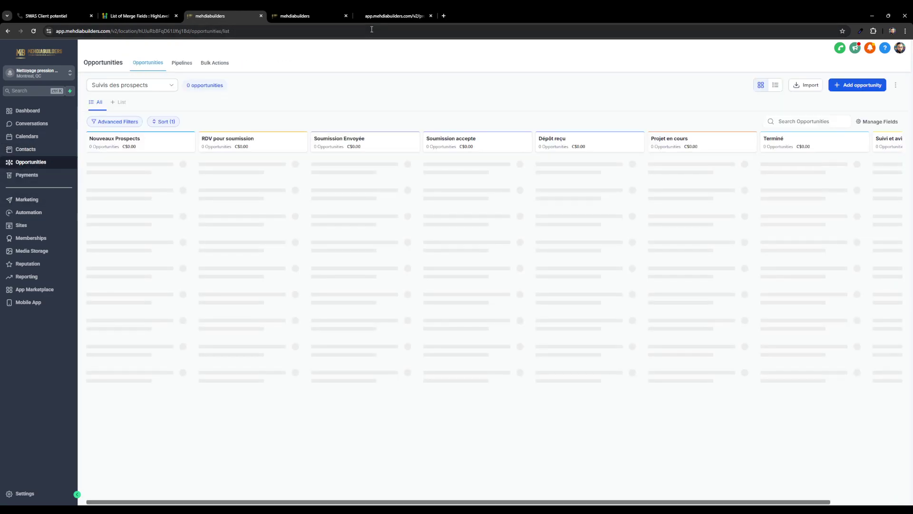
# Close the current site preview, preview the Thank You page and follow its Retour à l'accueil link
pyautogui.click(381, 12)
pyautogui.click(431, 16)
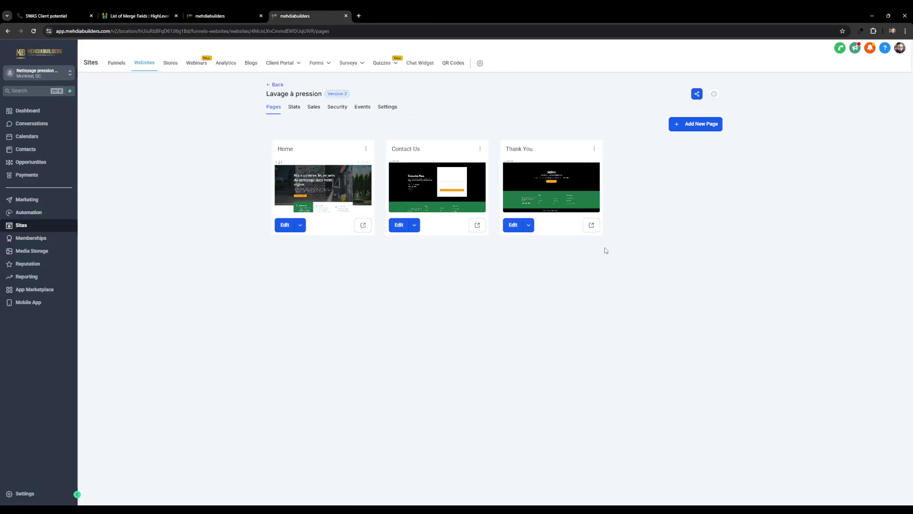
pyautogui.click(592, 226)
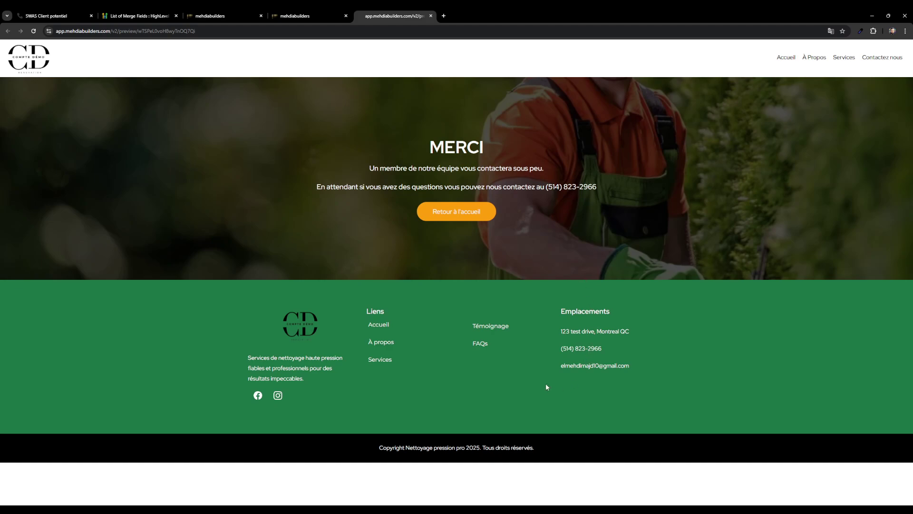
pyautogui.click(489, 212)
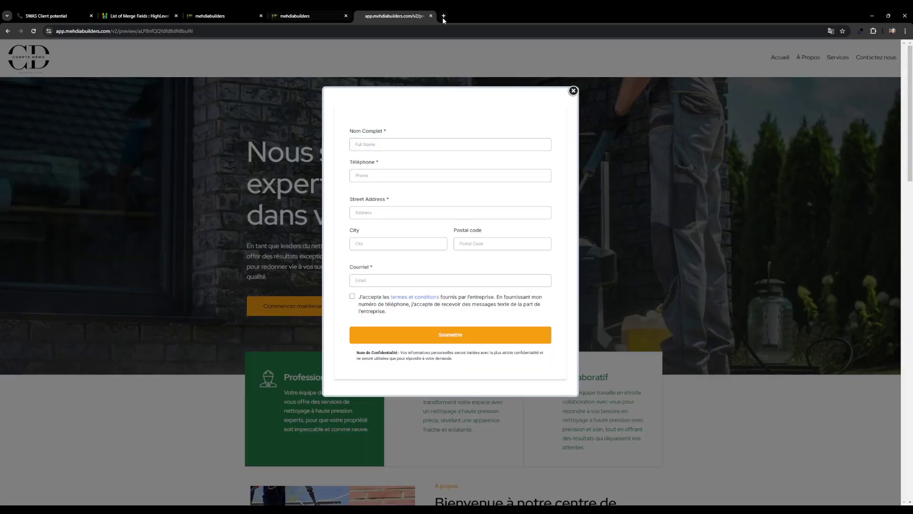
# Close the preview and open the website's Home page in the page builder
pyautogui.click(431, 15)
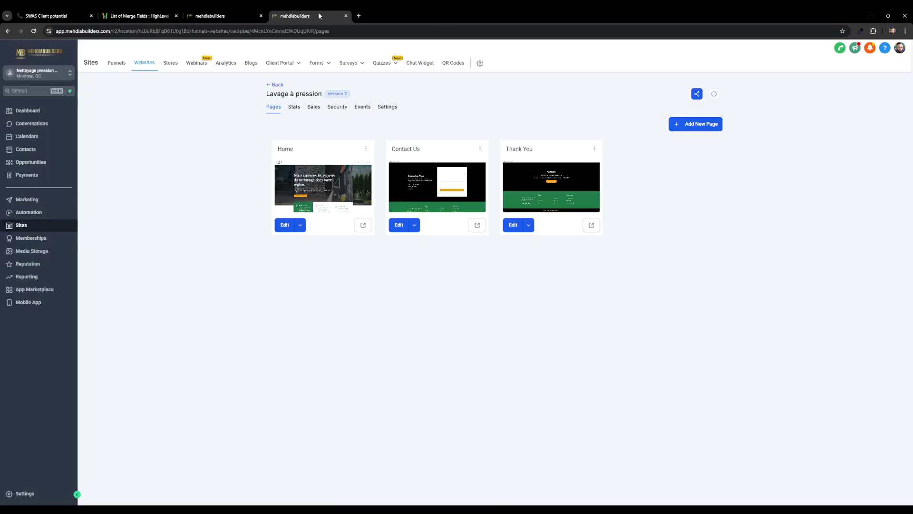
pyautogui.click(304, 227)
pyautogui.click(293, 208)
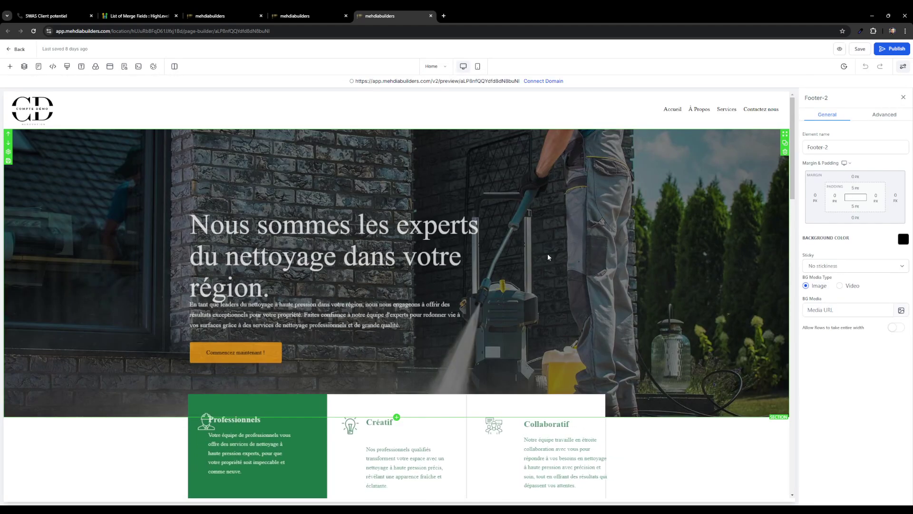
# Inspect the settings of the Home page's header, navigation menu and hero section, including its headline, column and orange button
pyautogui.click(598, 127)
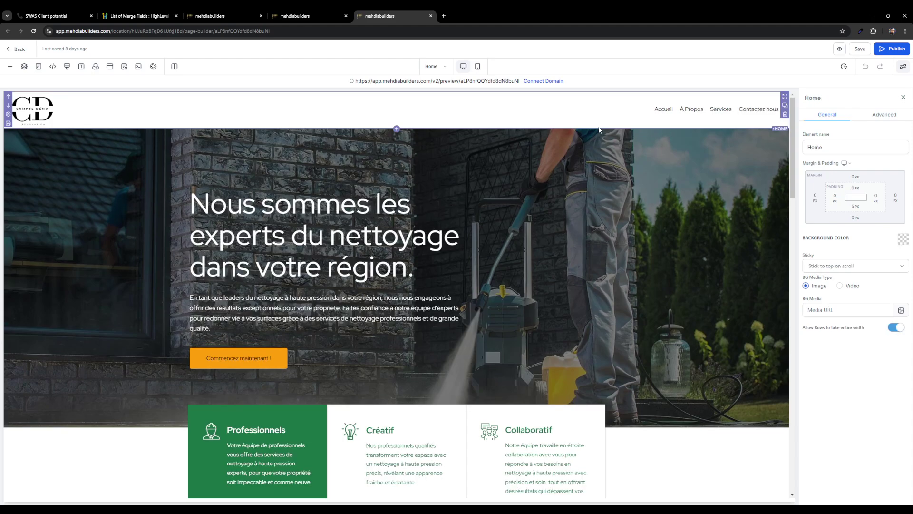
pyautogui.click(600, 127)
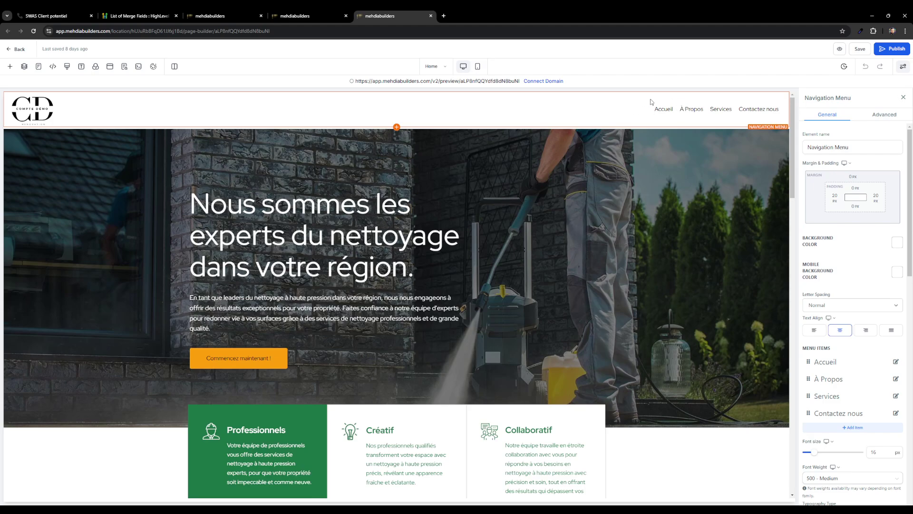
pyautogui.click(658, 166)
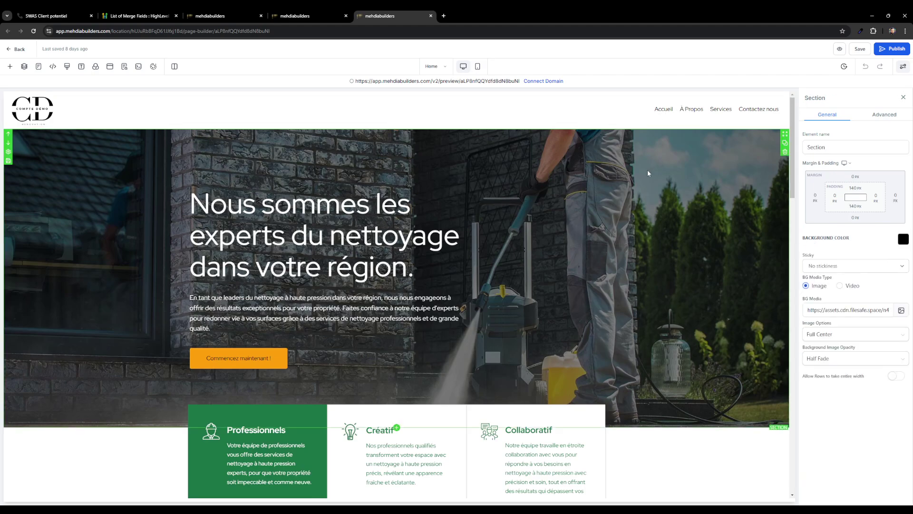
pyautogui.click(332, 179)
pyautogui.click(456, 223)
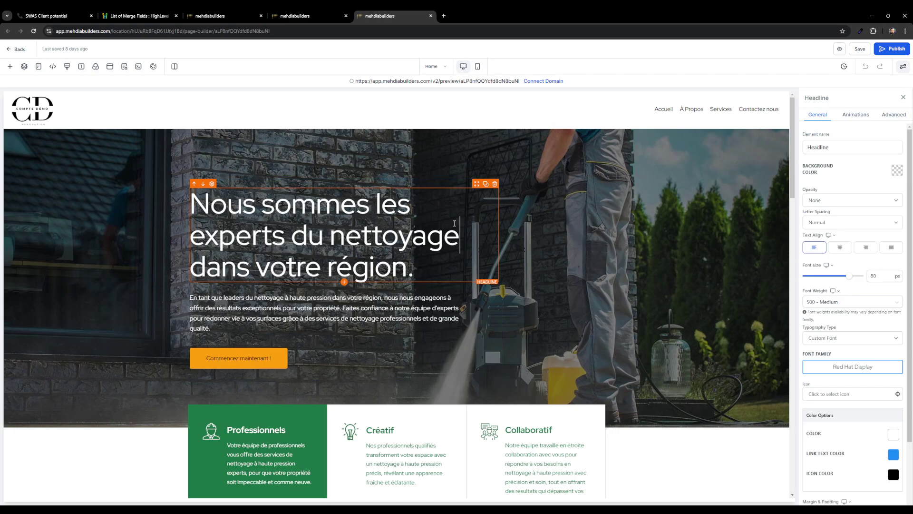
pyautogui.click(414, 186)
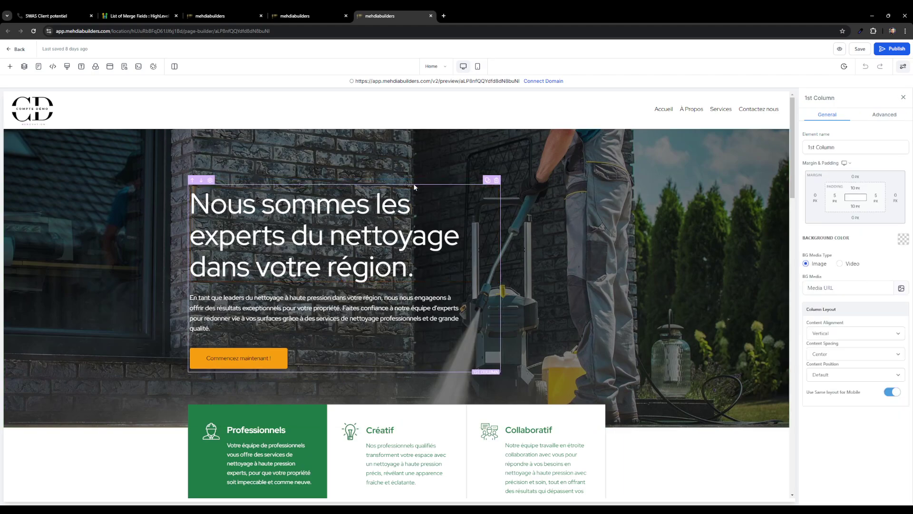
pyautogui.click(295, 352)
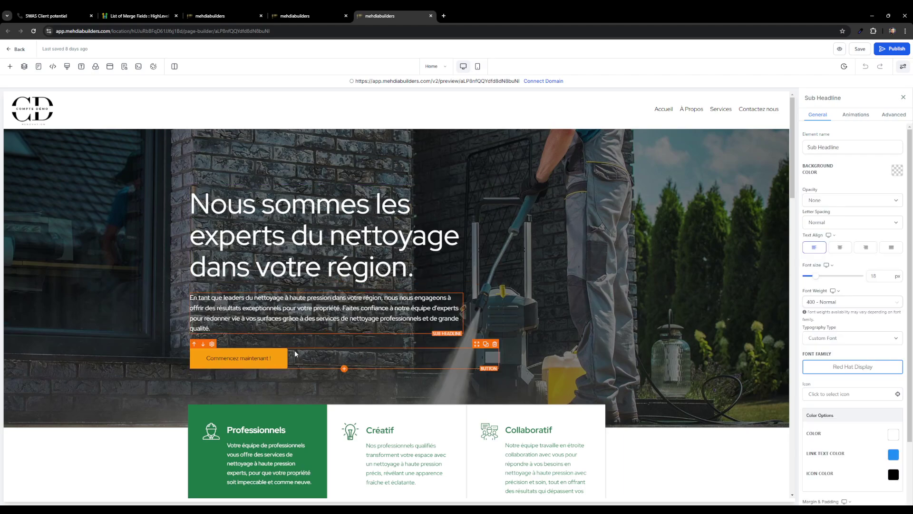
# Examine the editable feature cards and À propos image on the Home page, along with its services, testimonials and FAQ sections
pyautogui.scroll(-3, 413, 235)
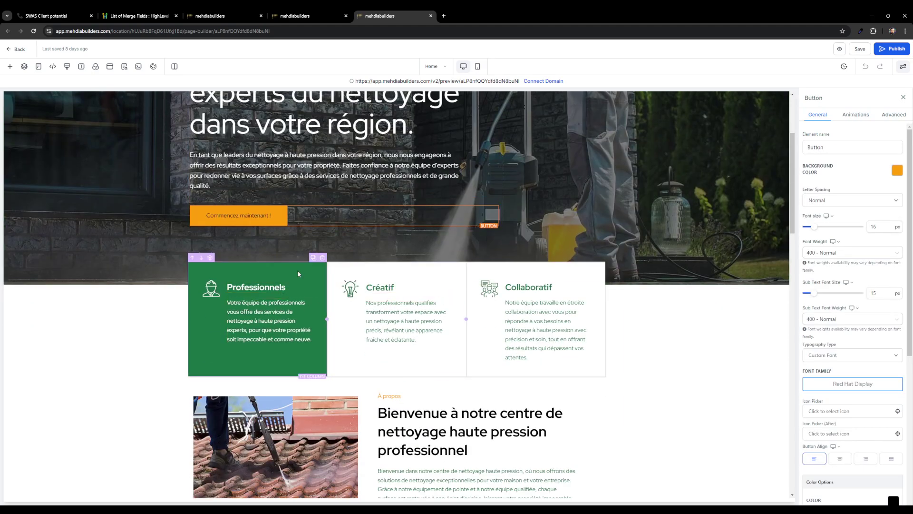
pyautogui.click(361, 271)
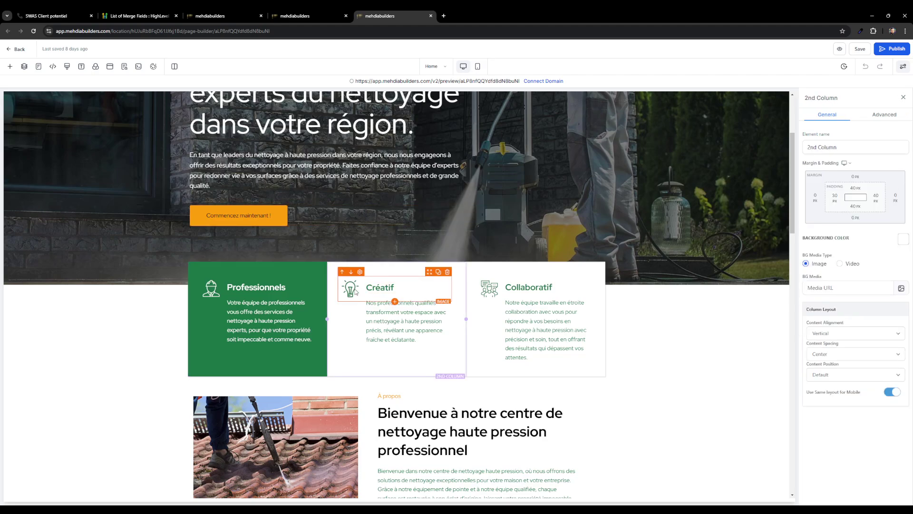
pyautogui.click(401, 289)
pyautogui.scroll(-2, 356, 337)
pyautogui.click(356, 337)
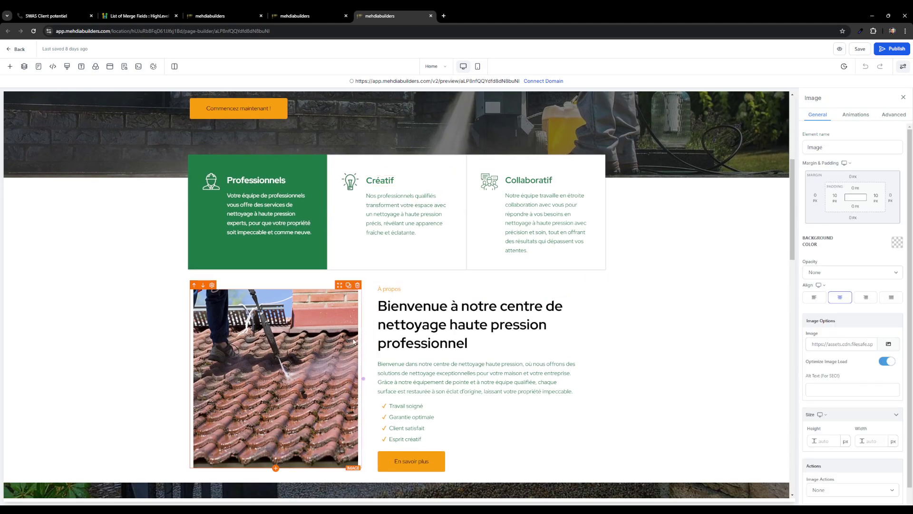
pyautogui.scroll(-12, 357, 335)
pyautogui.scroll(-2, 359, 332)
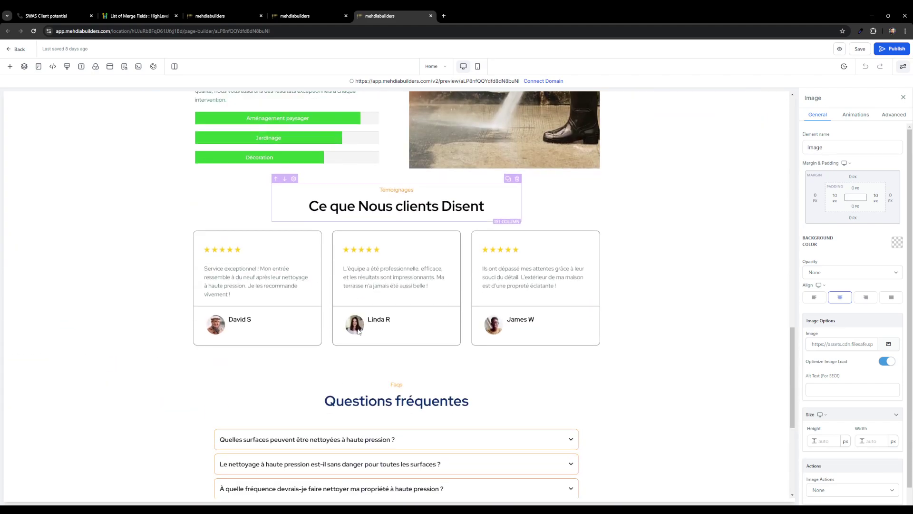
pyautogui.scroll(5, 380, 352)
pyautogui.scroll(-10, 648, 380)
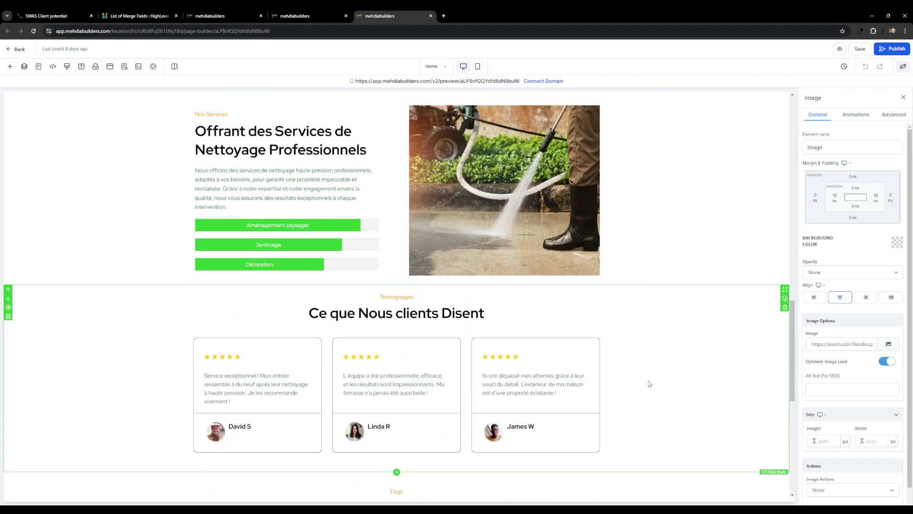
pyautogui.scroll(10, 650, 378)
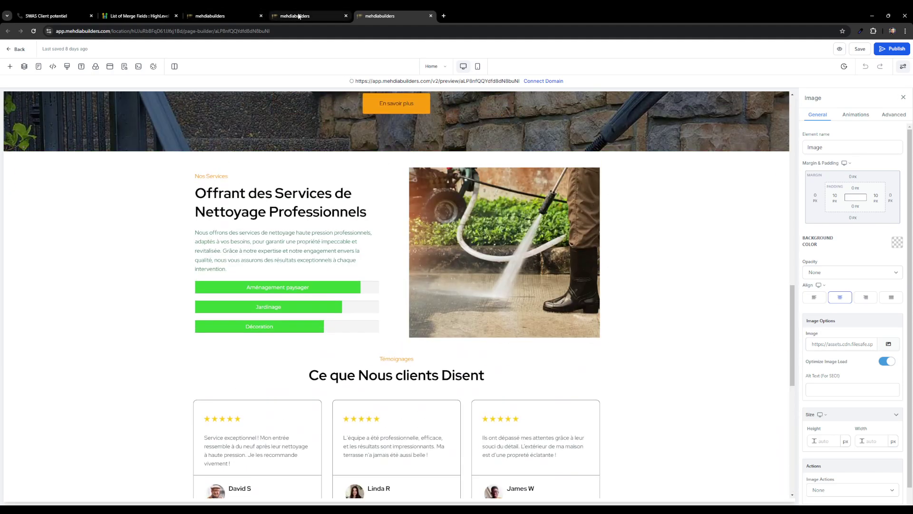
# Close the page builder and open my.mehdiabuilders.com in a new browser tab
pyautogui.click(431, 16)
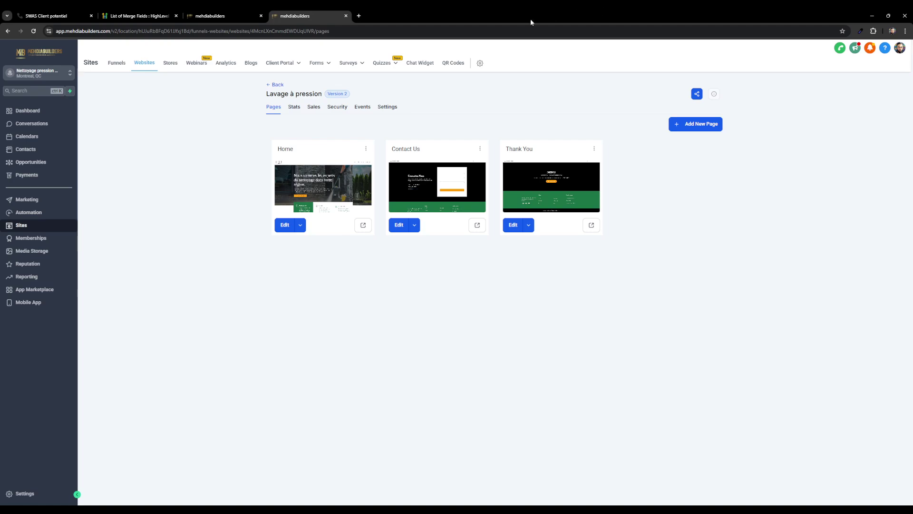
pyautogui.click(358, 15)
pyautogui.write('m')
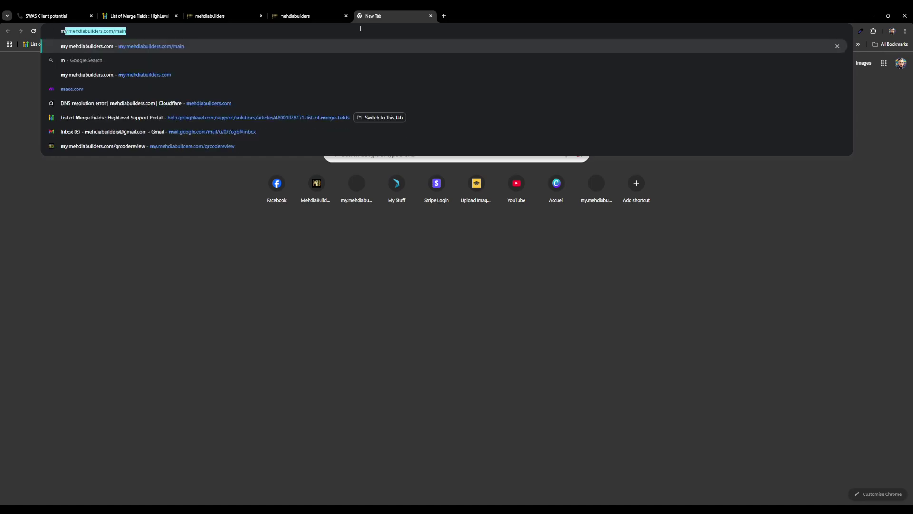
pyautogui.write('y.meh')
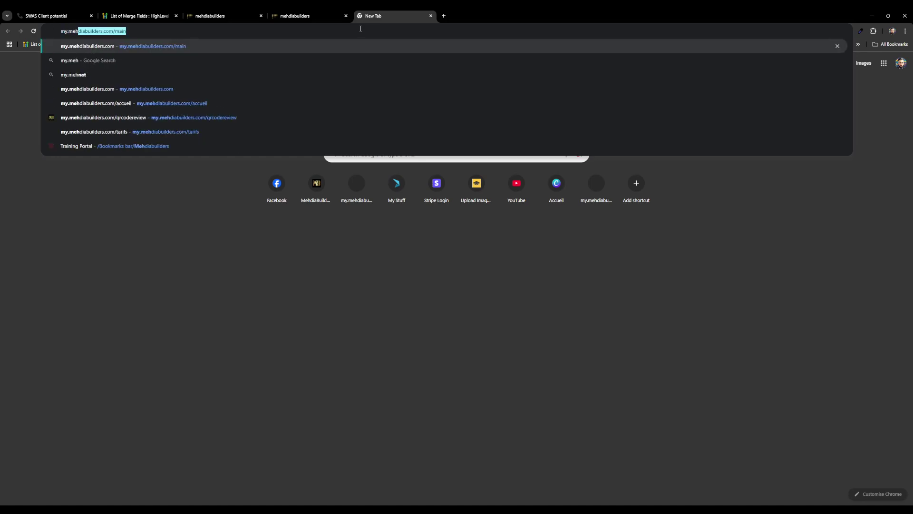
pyautogui.write('diabuilders')
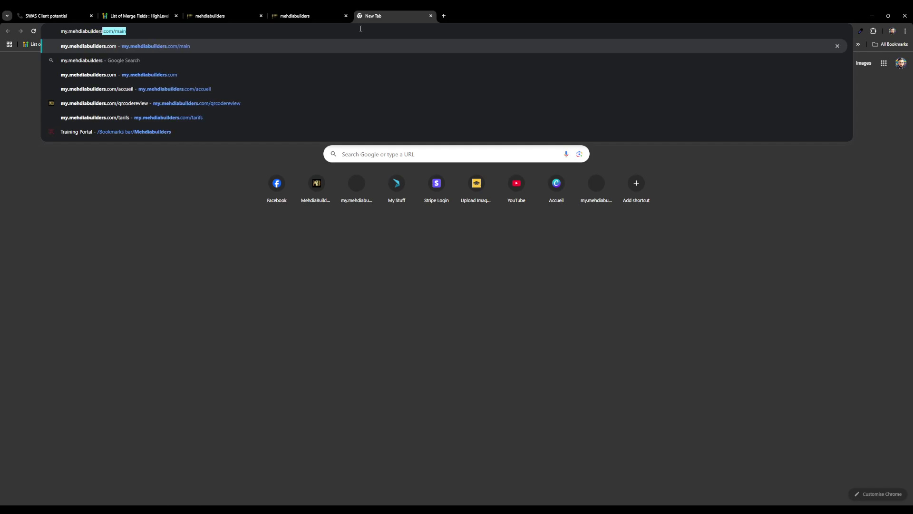
pyautogui.write('.com')
pyautogui.press('Return')
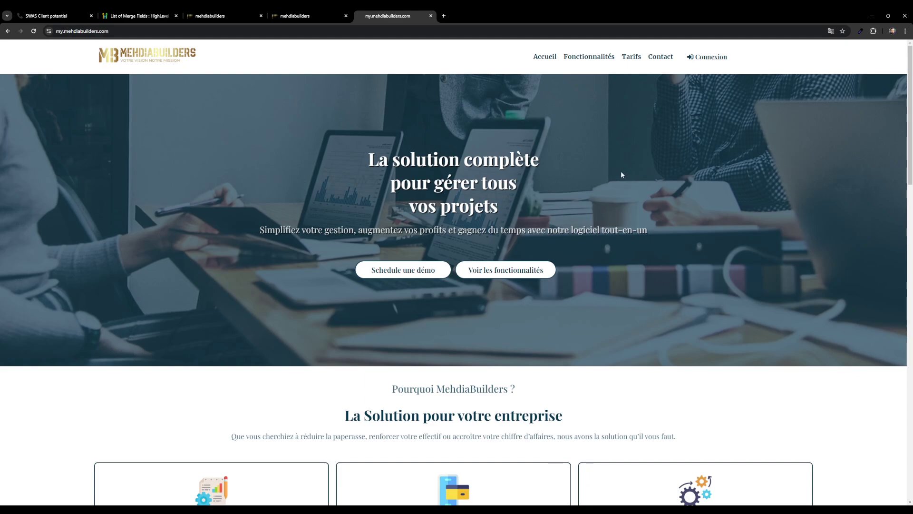
# Review the Tarifs page's single plan and open its subscription payment form through Commencez dès maintenant !
pyautogui.click(632, 56)
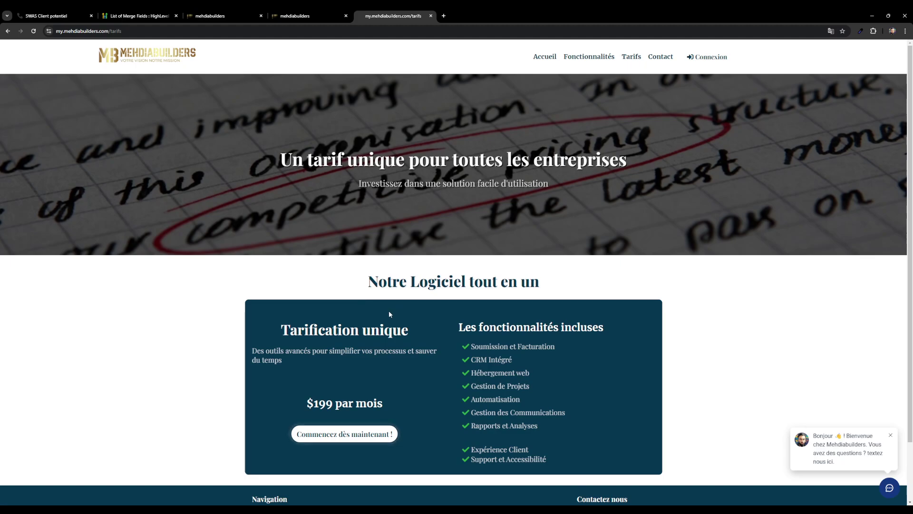
pyautogui.scroll(-1, 395, 324)
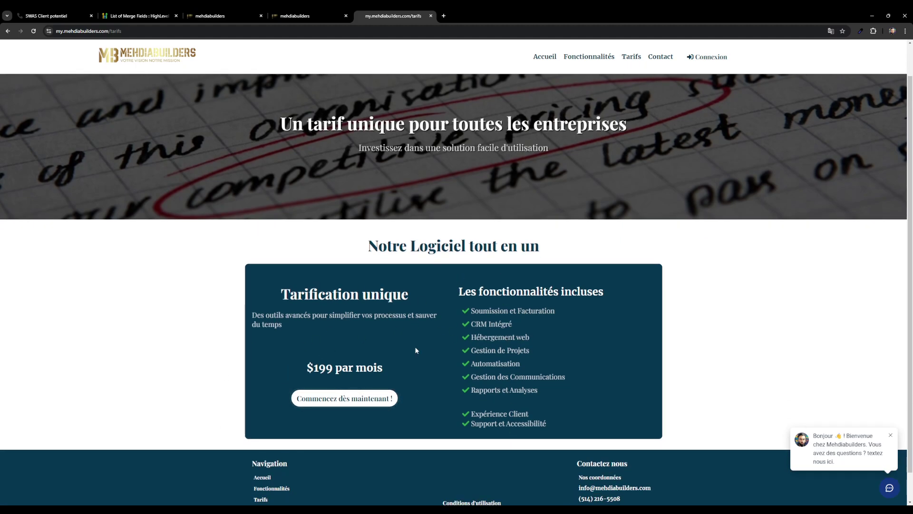
pyautogui.click(353, 401)
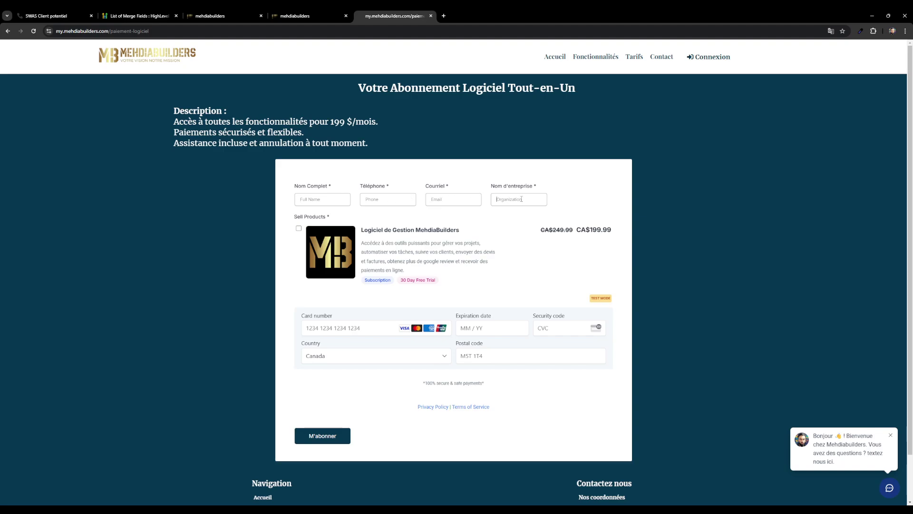
# Select the Logiciel de Gestion MehdiaBuilders product and compare its Bi-annuelle-6 mois and Annuelle recurring options, ending on the monthly plan
pyautogui.click(299, 229)
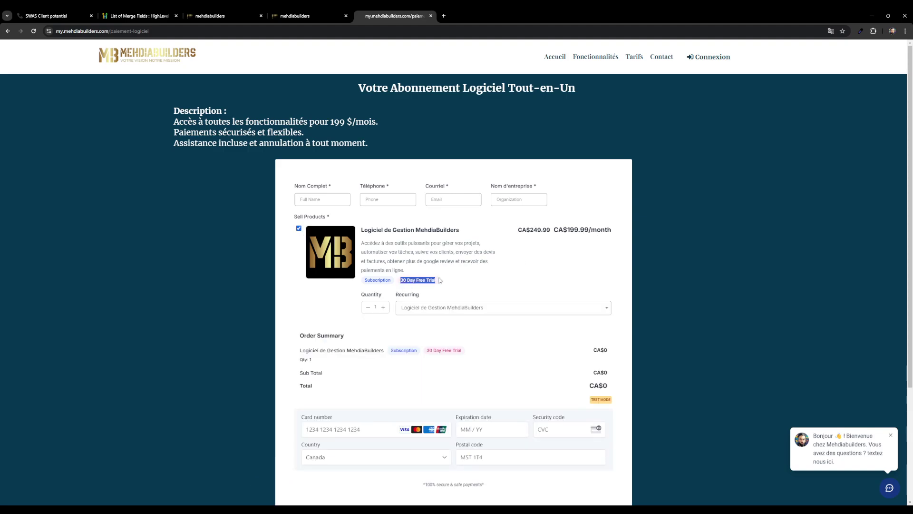
pyautogui.scroll(-2, 516, 275)
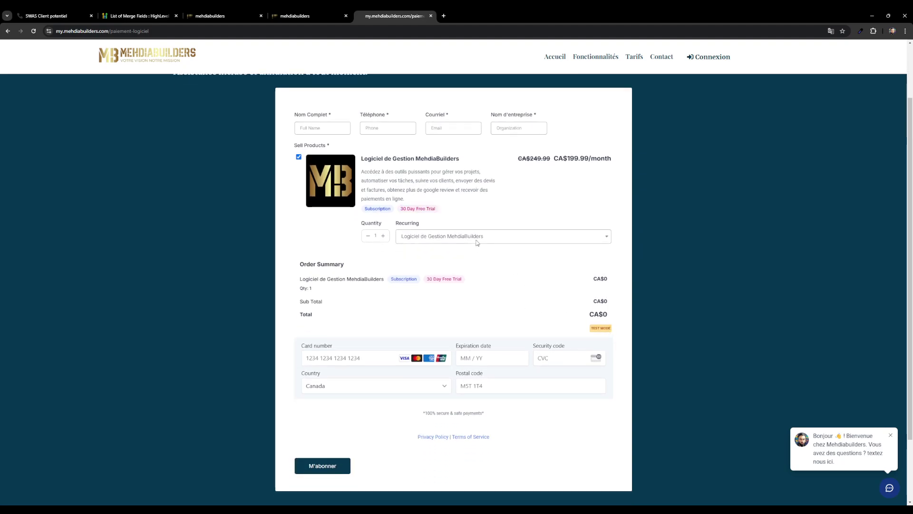
pyautogui.click(478, 242)
pyautogui.click(492, 267)
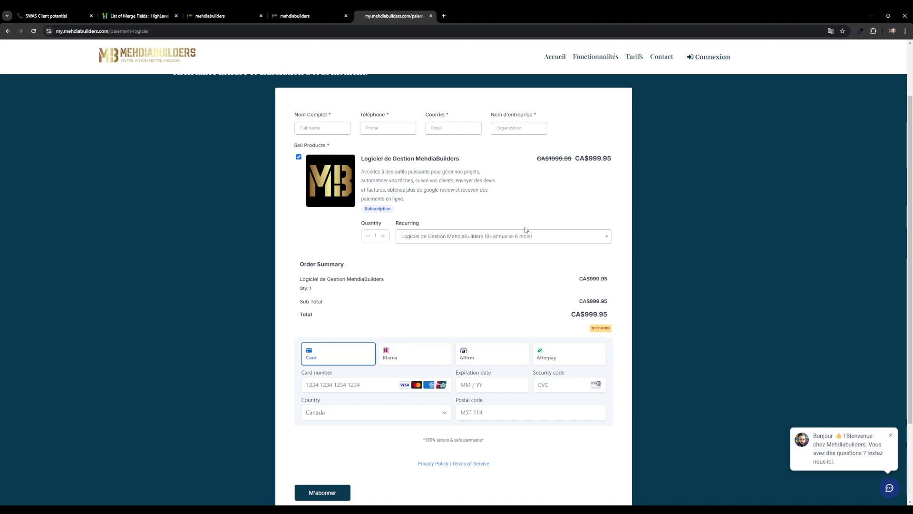
pyautogui.click(526, 233)
pyautogui.click(472, 284)
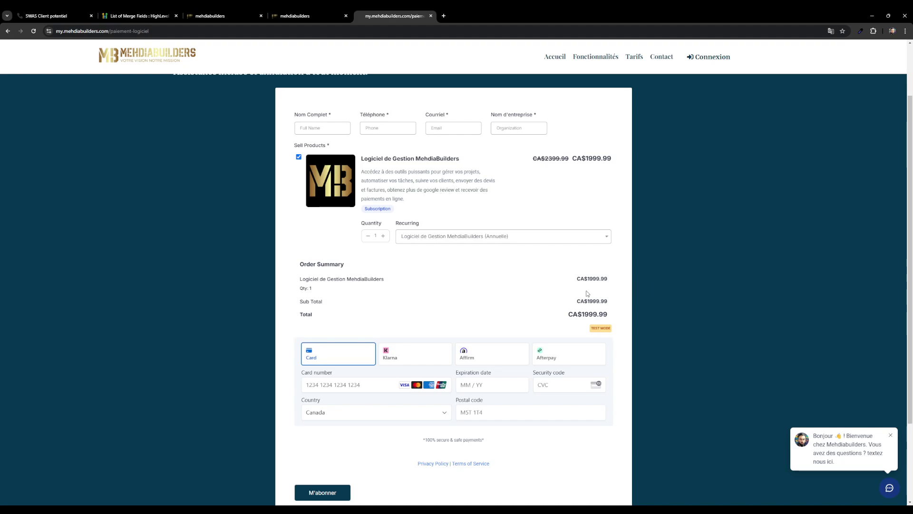
pyautogui.click(532, 243)
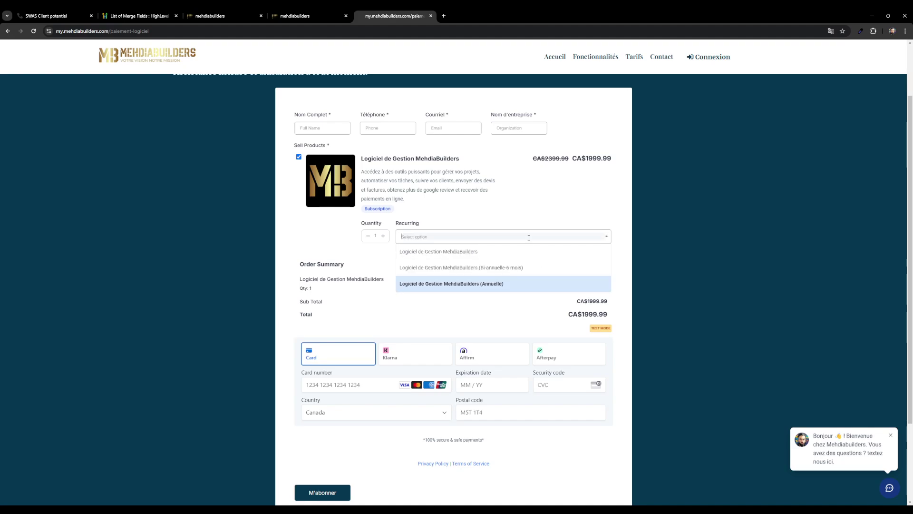
pyautogui.click(484, 251)
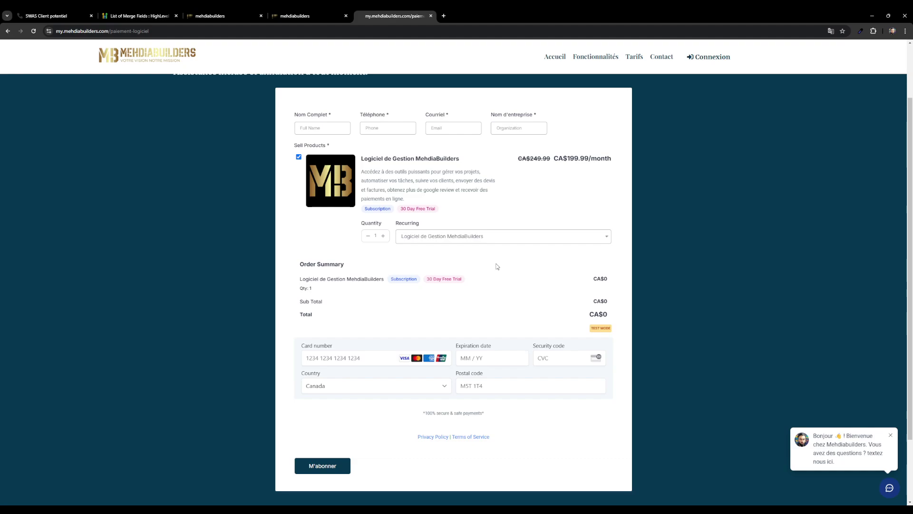
# Review the recurring options again, going through Bi-annuelle-6 mois and Annuelle and back to the monthly plan
pyautogui.click(486, 240)
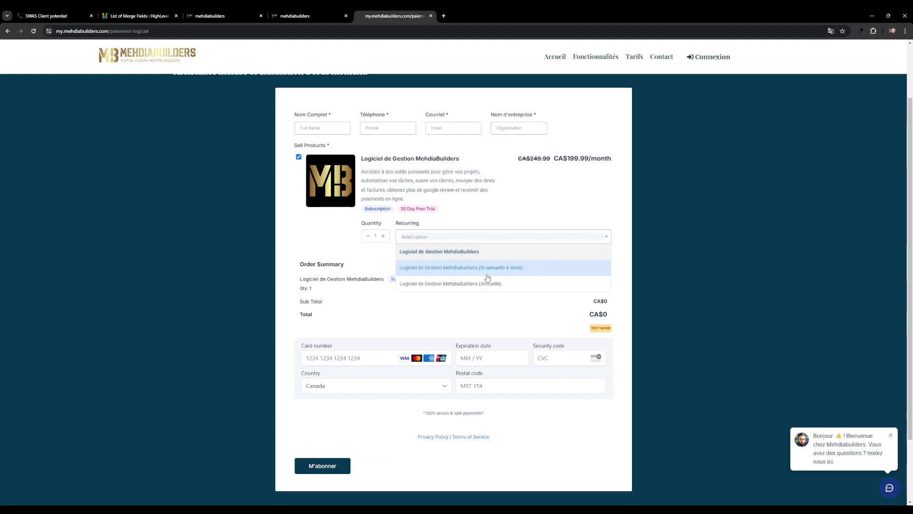
pyautogui.click(494, 267)
pyautogui.click(492, 236)
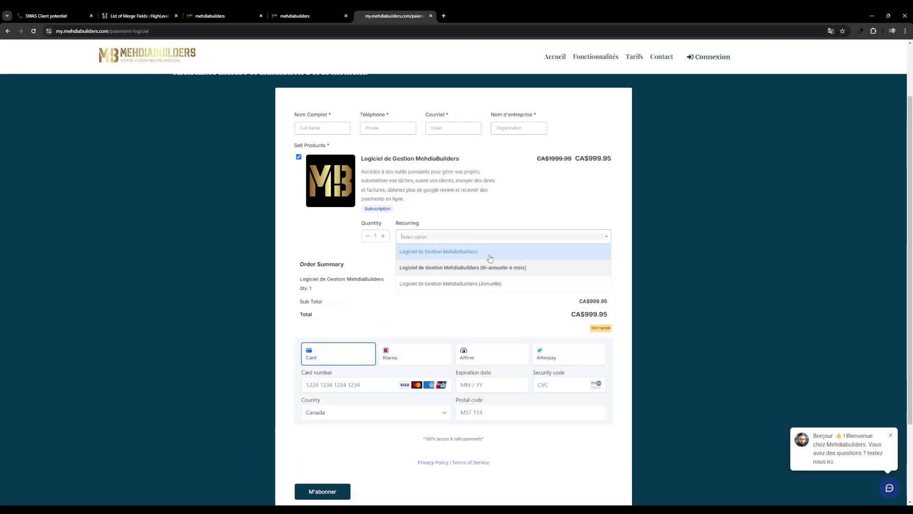
pyautogui.click(486, 284)
pyautogui.click(490, 240)
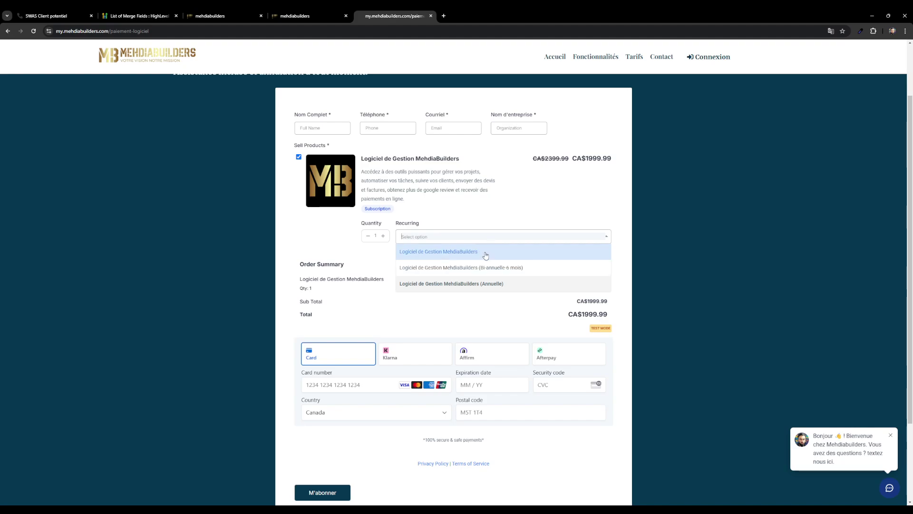
pyautogui.click(486, 255)
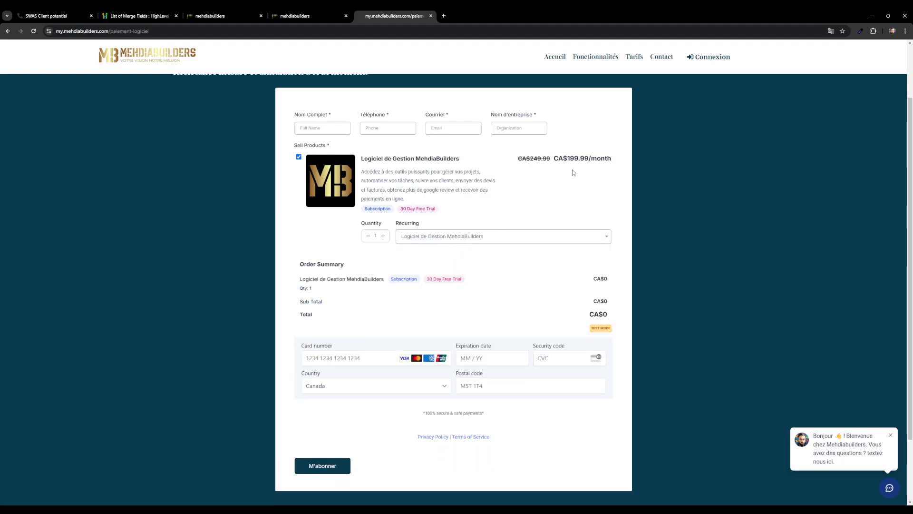
# Highlight the monthly price, and raise the product quantity by one and lower it back to 1
pyautogui.moveTo(566, 158); pyautogui.dragTo(622, 159)
pyautogui.click(383, 236)
pyautogui.click(367, 236)
pyautogui.scroll(2, 495, 211)
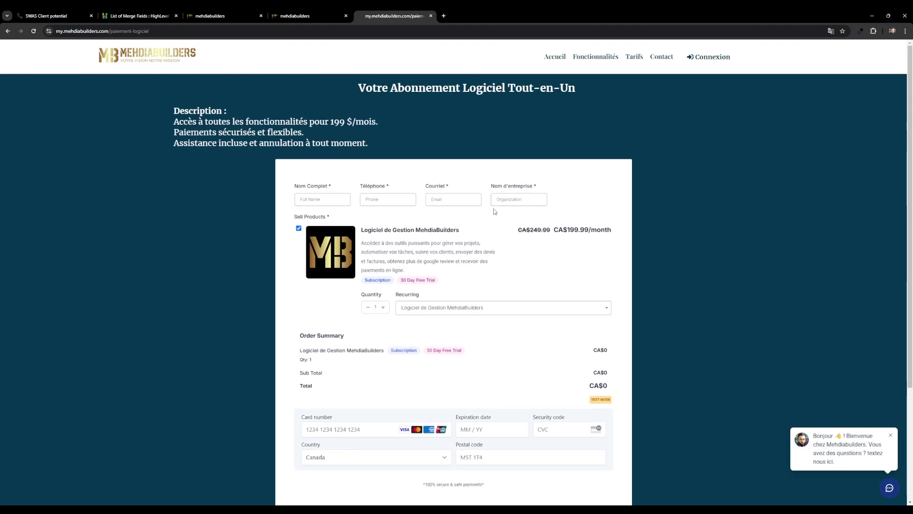
# Go to the Accueil page, view the Schedule une démo pop-up and dismiss both it and the chat greeting
pyautogui.click(555, 59)
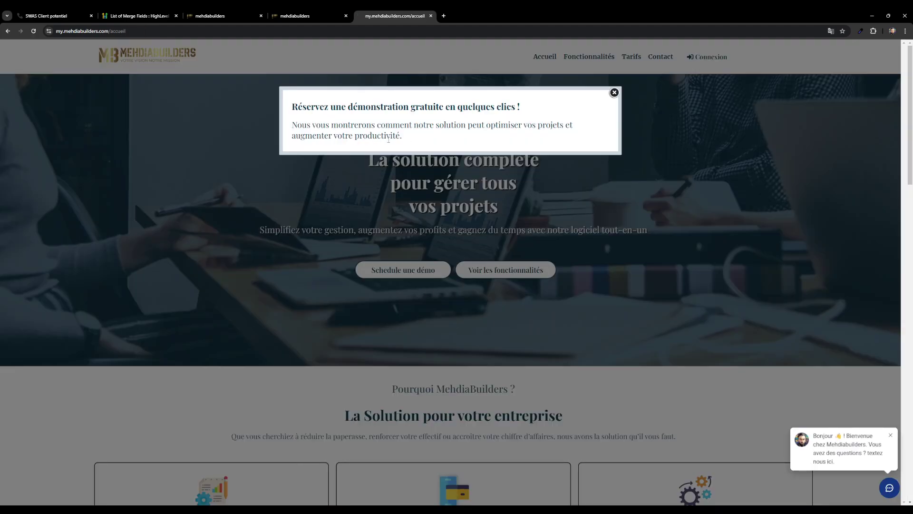
pyautogui.click(614, 93)
pyautogui.click(375, 274)
pyautogui.click(890, 434)
pyautogui.click(614, 93)
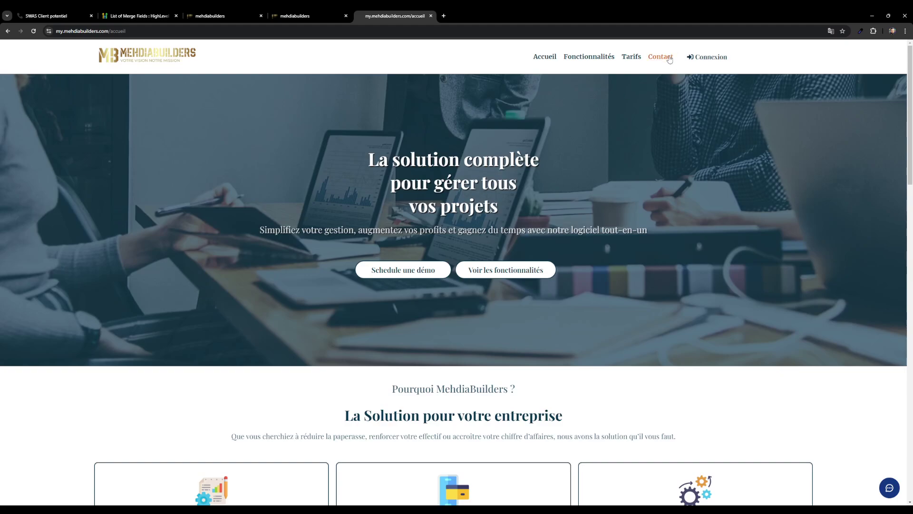
# Return to the Tarifs page and reopen the subscription payment form
pyautogui.click(631, 57)
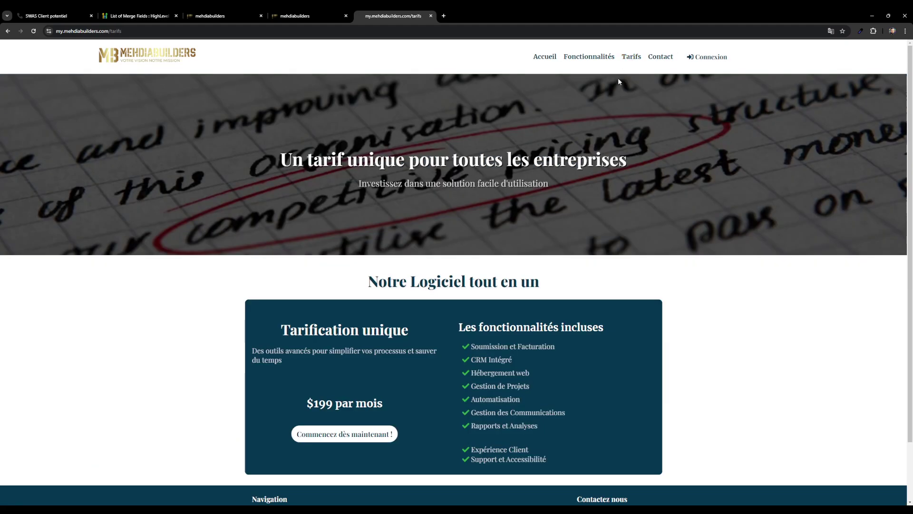
pyautogui.click(366, 434)
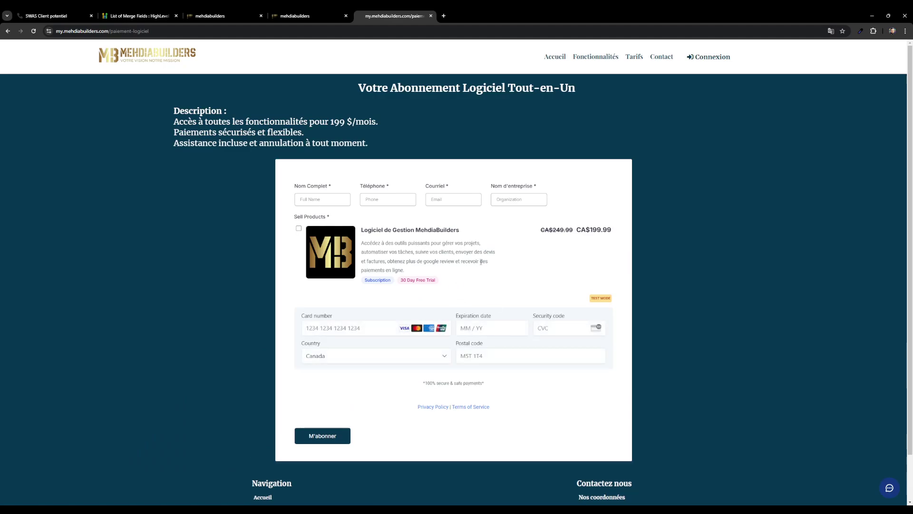
# Close the subscription payment page, and view the CRM's contact import through its file upload stage before cancelling it
pyautogui.click(431, 17)
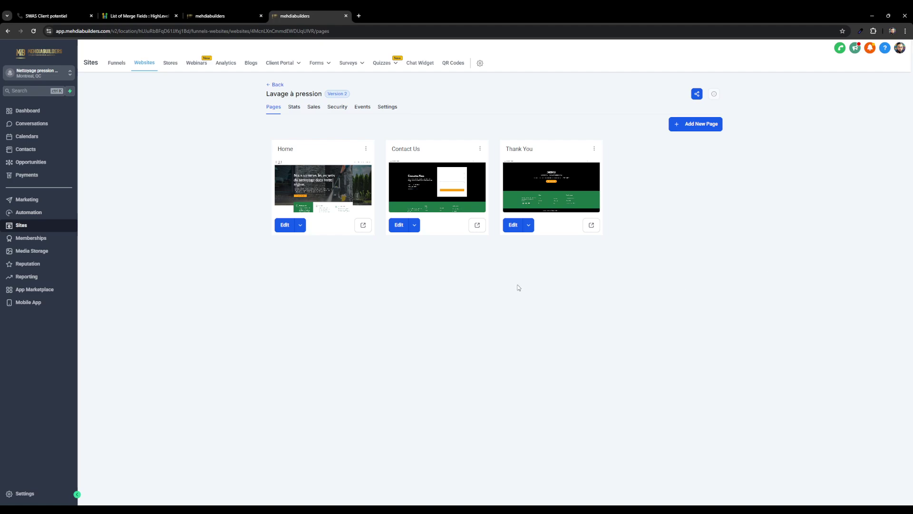
pyautogui.click(26, 149)
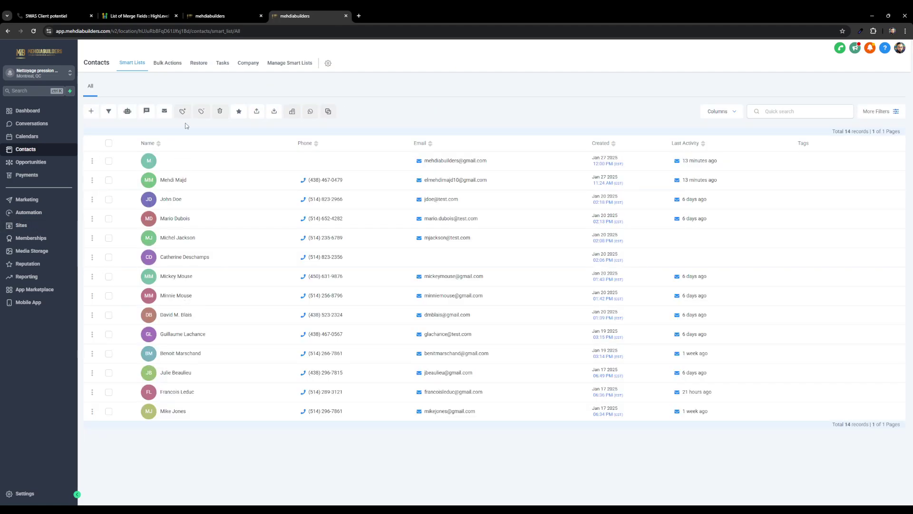
pyautogui.click(273, 112)
pyautogui.click(220, 178)
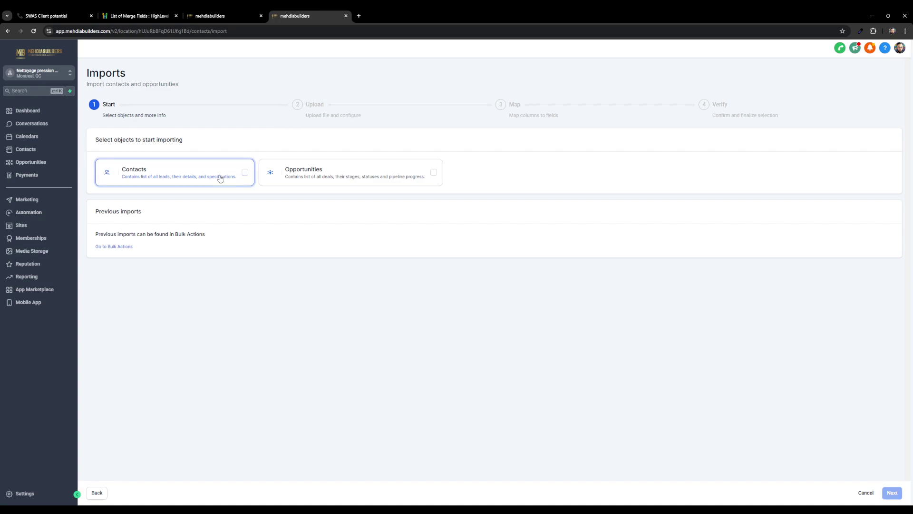
pyautogui.click(220, 178)
pyautogui.click(894, 494)
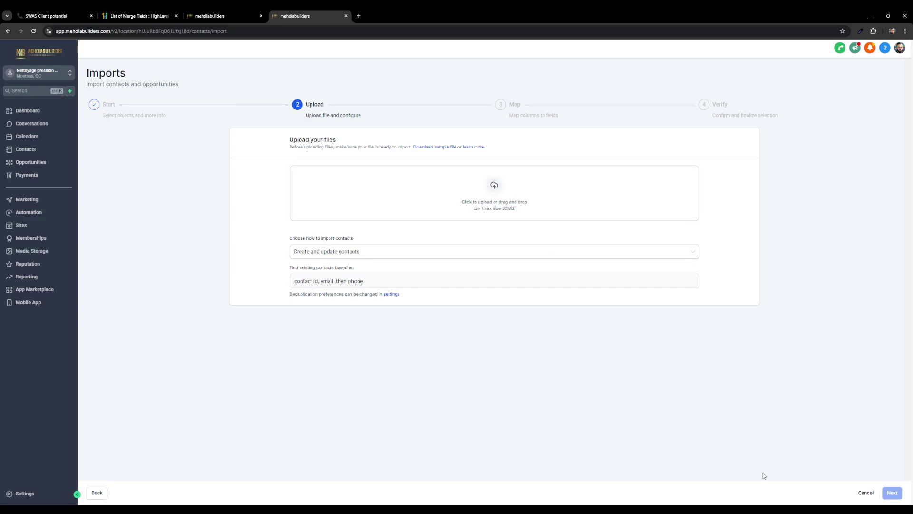
pyautogui.click(867, 494)
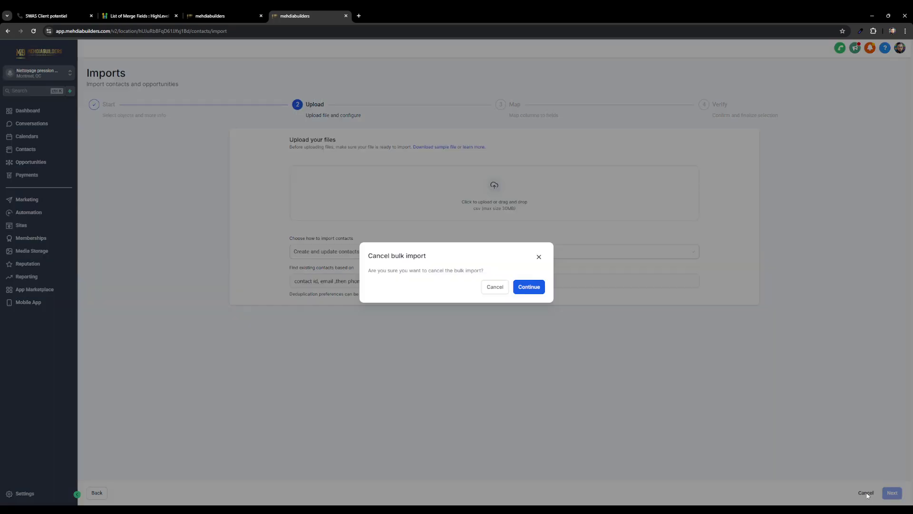
pyautogui.click(539, 288)
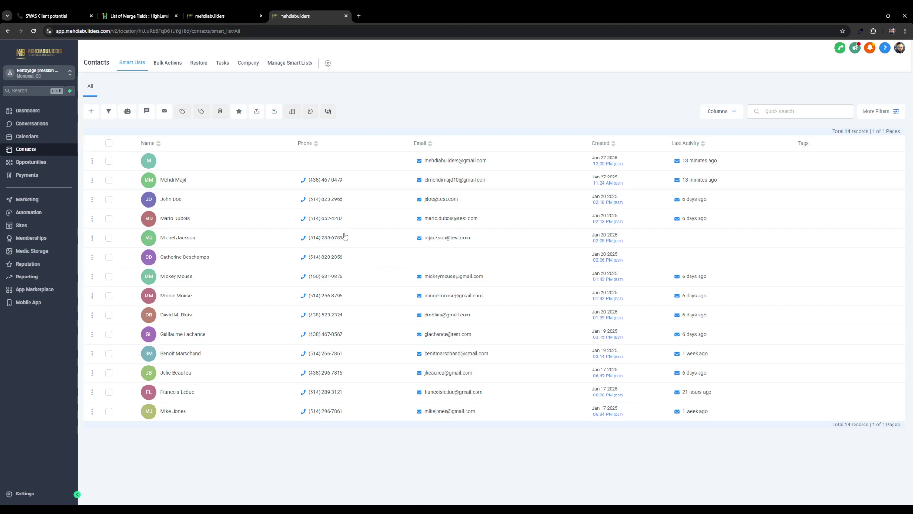
# Delete the unnamed contact from the first row of the Contacts list, confirming with DELETE, and dismiss the deletion notice
pyautogui.click(108, 161)
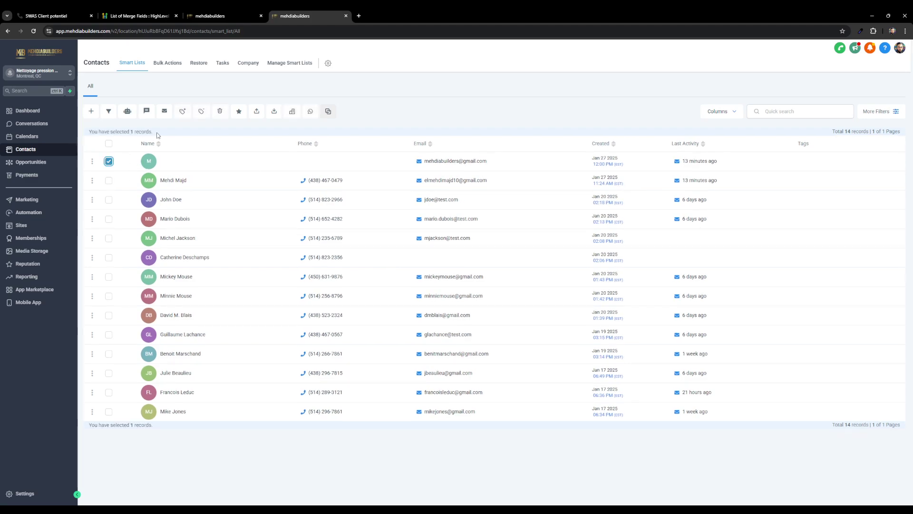
pyautogui.click(219, 110)
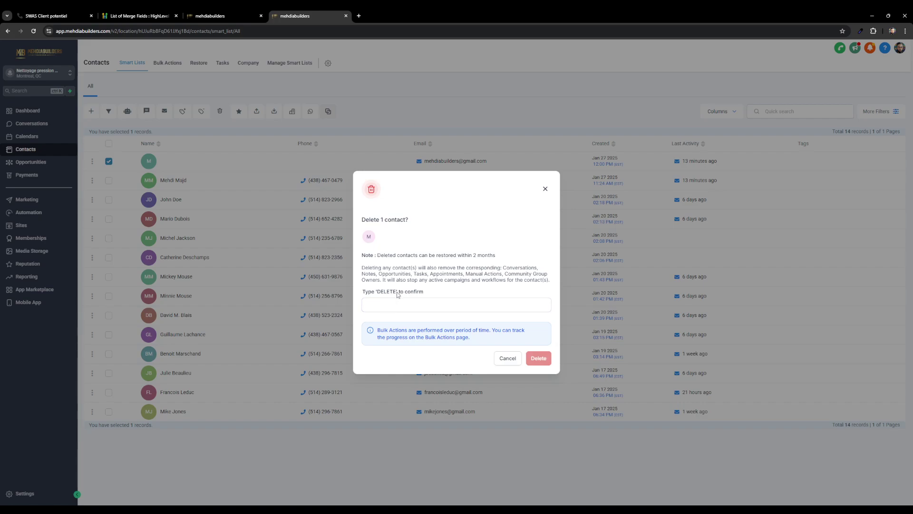
pyautogui.moveTo(398, 292)
pyautogui.mouseDown()
pyautogui.moveTo(379, 293)
pyautogui.moveTo(387, 295)
pyautogui.mouseUp()
pyautogui.hotkey('ctrl', 'c')
pyautogui.click(384, 305)
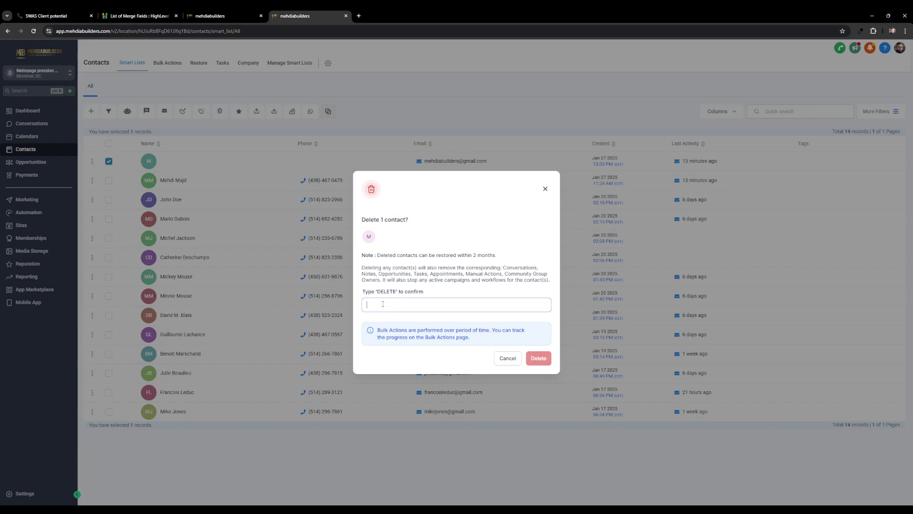
pyautogui.hotkey('ctrl', 'v')
pyautogui.click(537, 358)
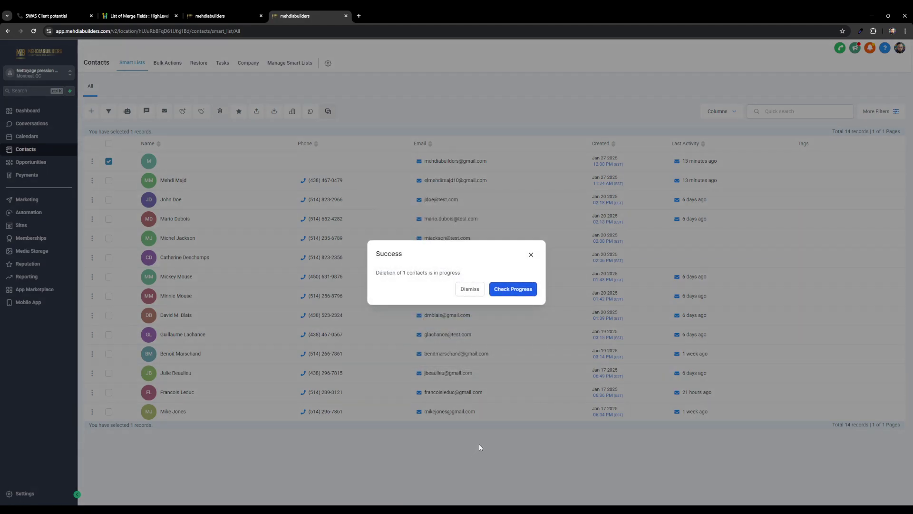
pyautogui.click(531, 254)
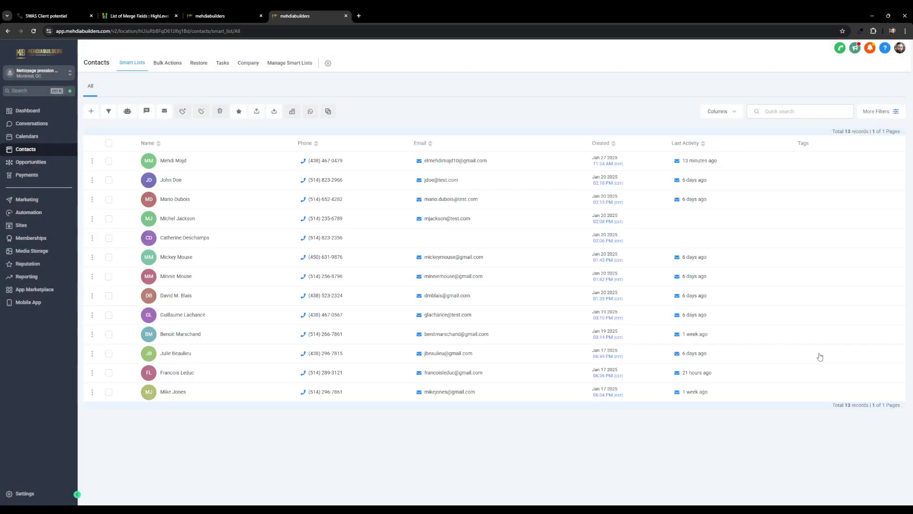
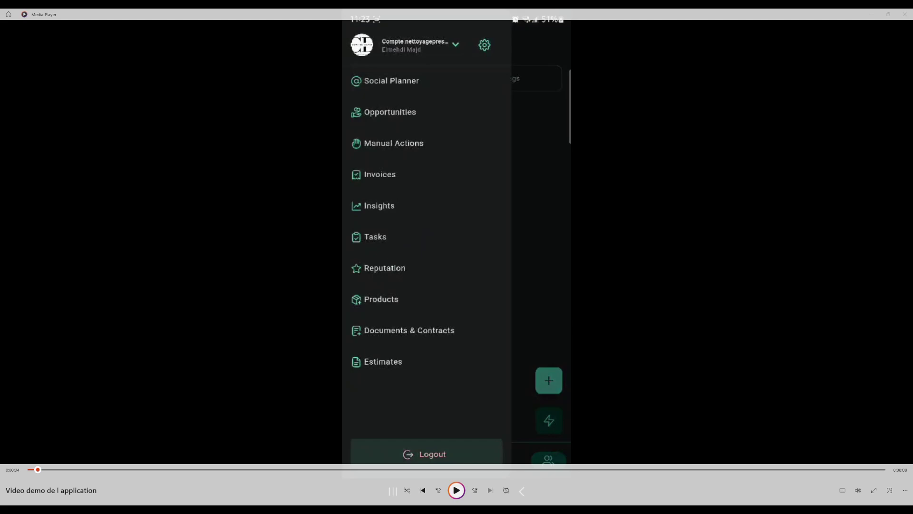
# Restart "Video demo de l application" in Media Player and review the mobile contact list, navigation menu and location selection, pausing on each
pyautogui.press('Left')
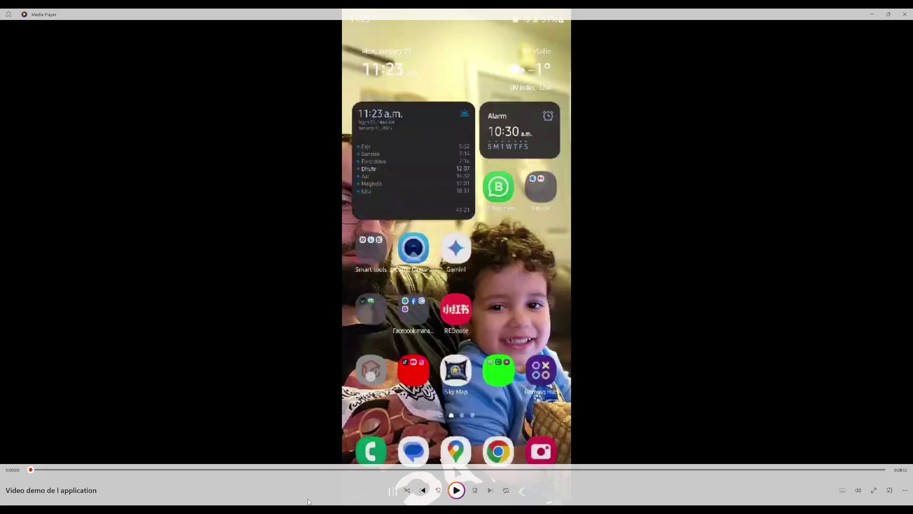
pyautogui.click(457, 496)
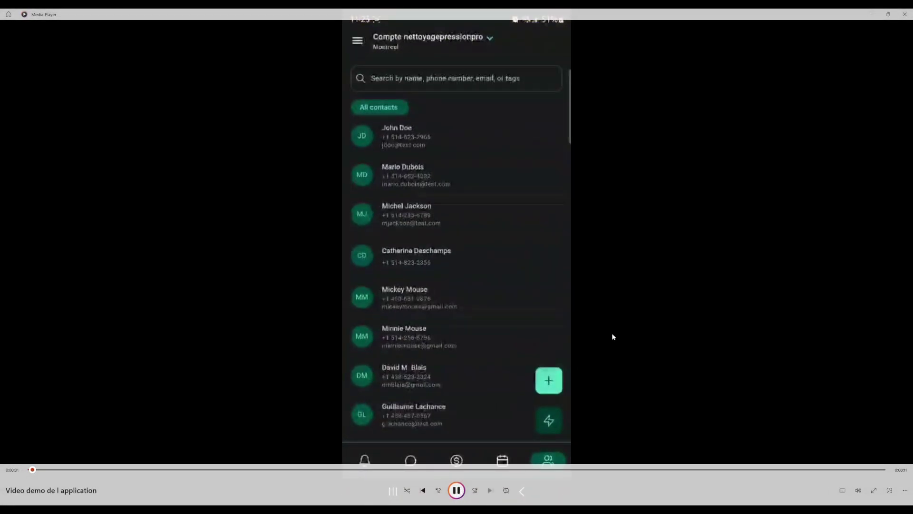
pyautogui.click(457, 494)
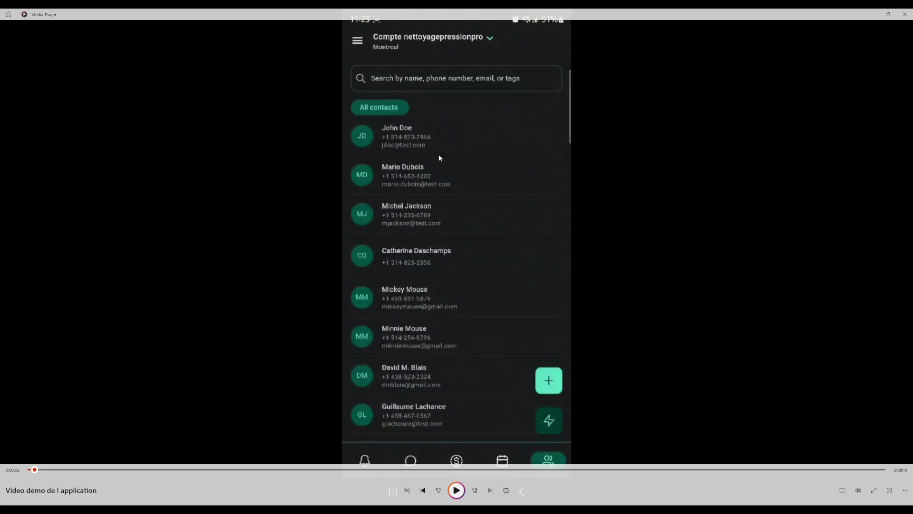
pyautogui.click(457, 490)
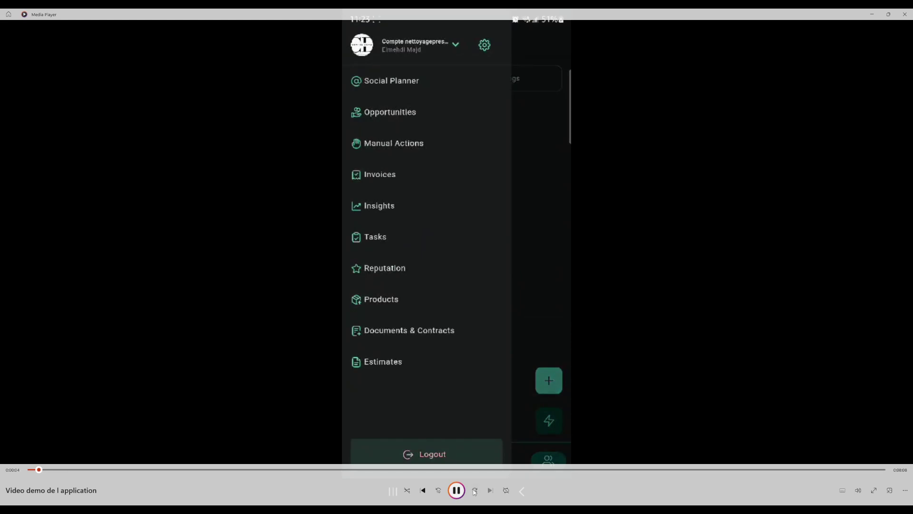
pyautogui.click(457, 490)
pyautogui.click(457, 490)
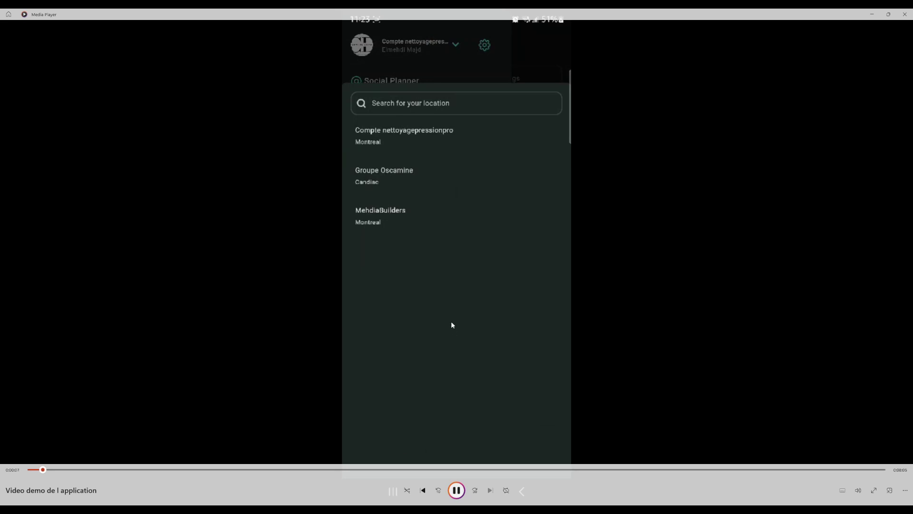
pyautogui.click(462, 498)
pyautogui.press('space')
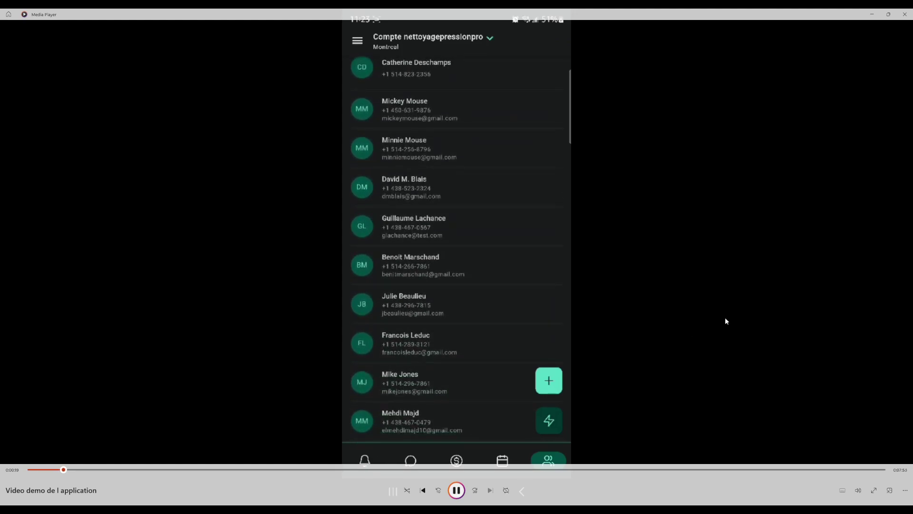
pyautogui.click(873, 490)
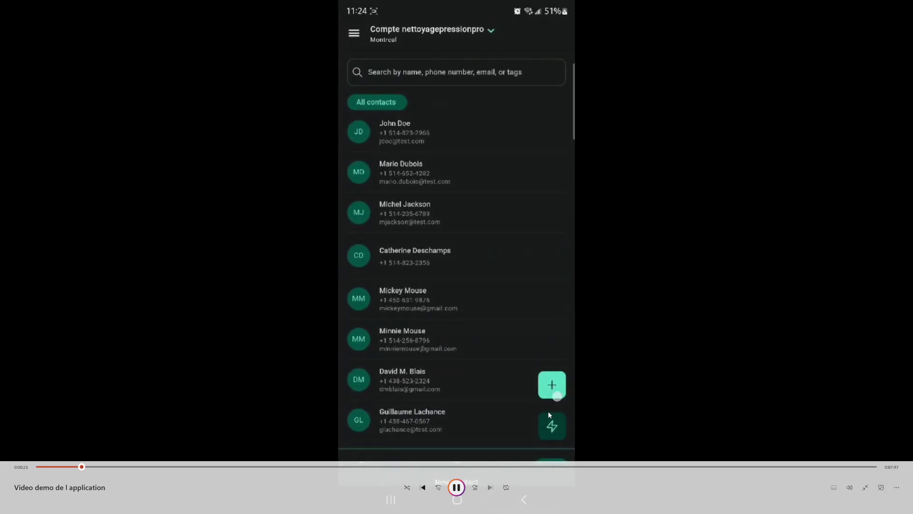
pyautogui.click(882, 486)
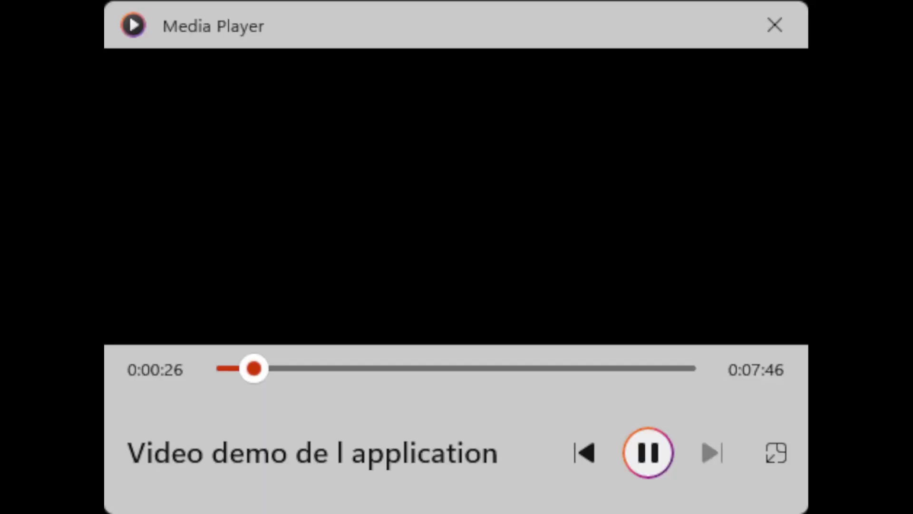
pyautogui.click(781, 475)
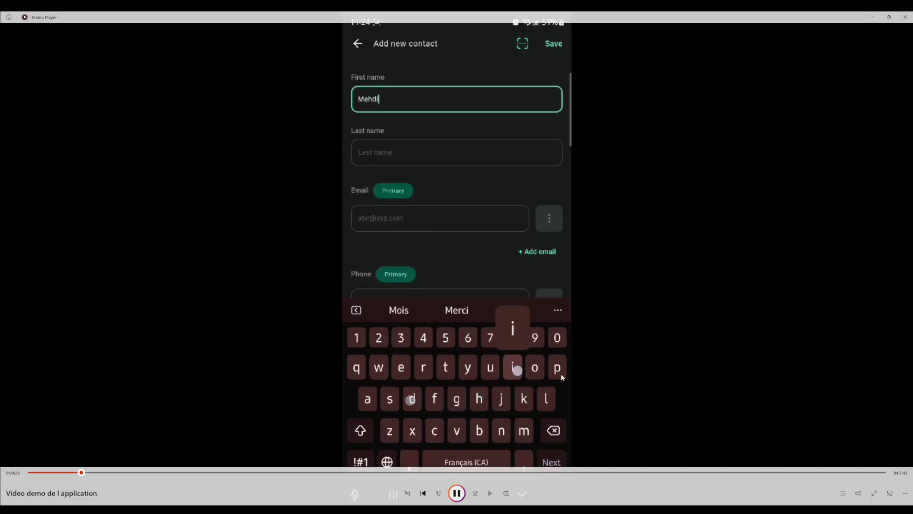
# Rewind the demo video to the mobile notifications and contacts section, then watch it through the adding of a new contact
pyautogui.moveTo(84, 468); pyautogui.dragTo(55, 474)
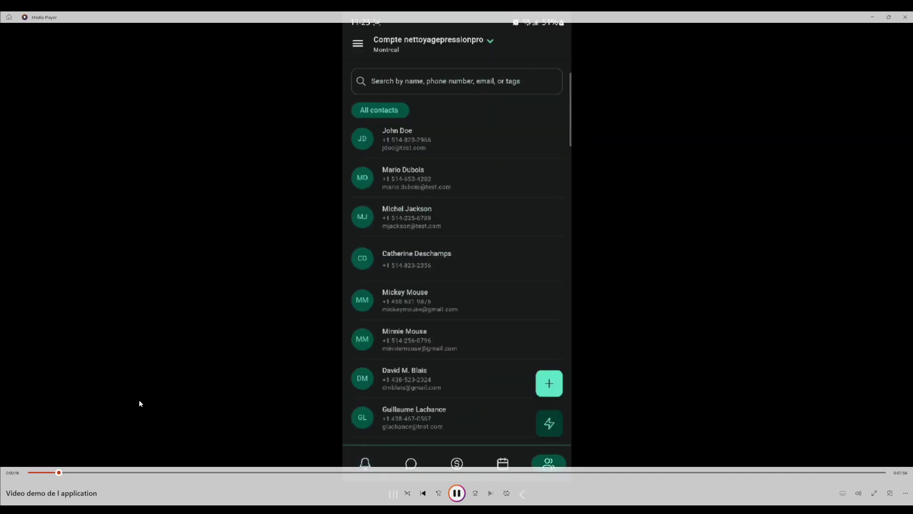
pyautogui.click(55, 474)
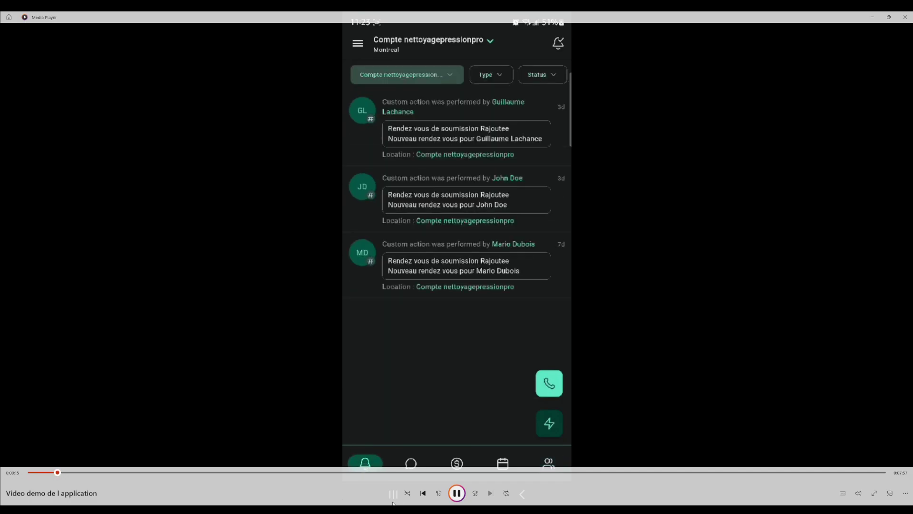
pyautogui.click(456, 493)
pyautogui.click(453, 489)
pyautogui.press('space')
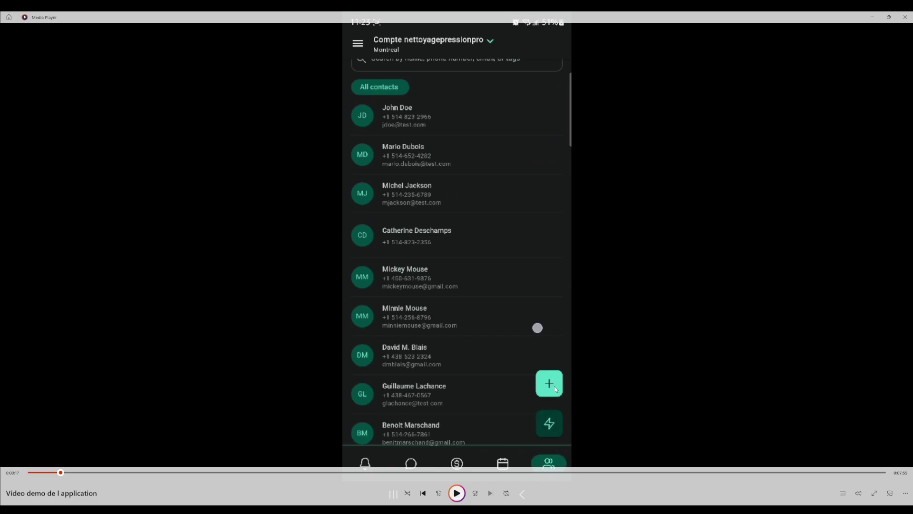
pyautogui.click(457, 492)
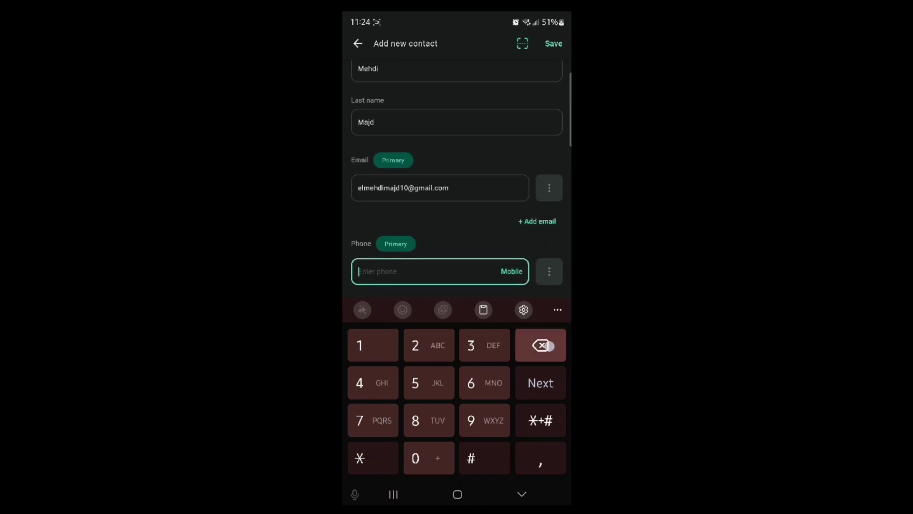
pyautogui.moveTo(619, 376)
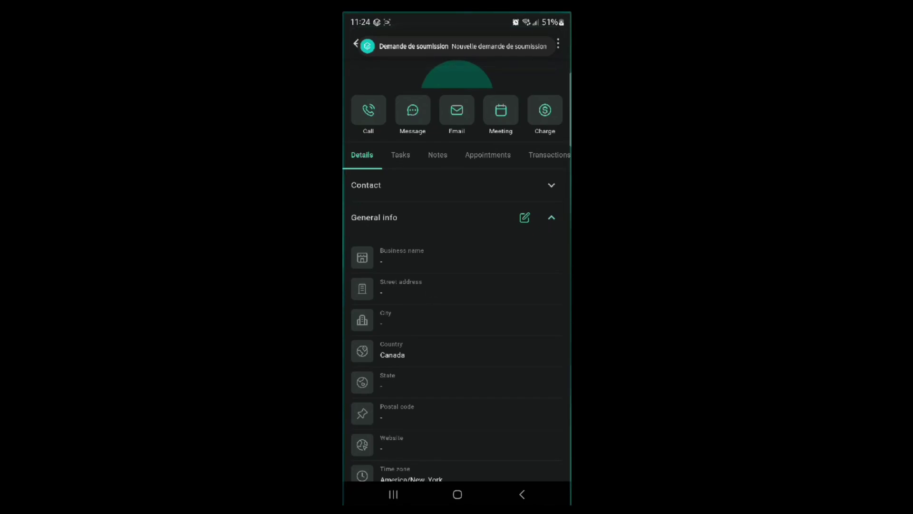
# Enter the street address in the mobile contact's general info and set the city to Montréal
pyautogui.click(445, 144)
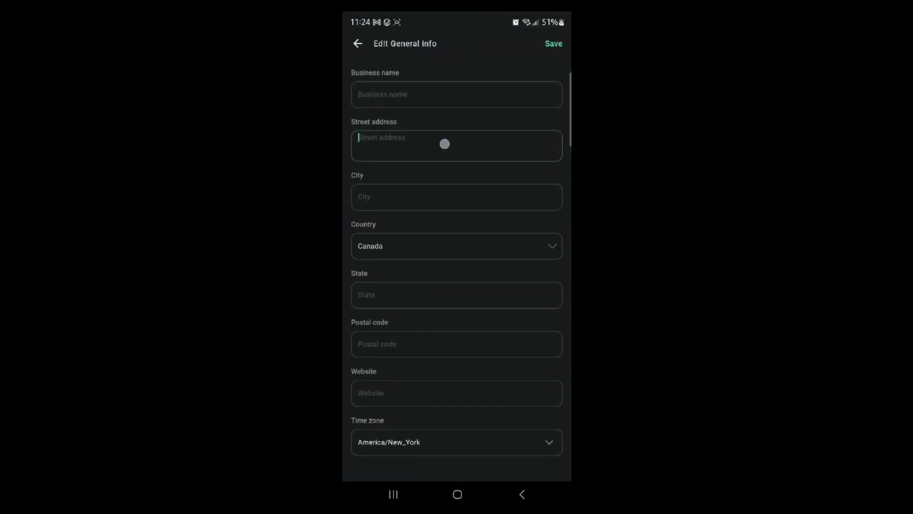
pyautogui.write('123 f')
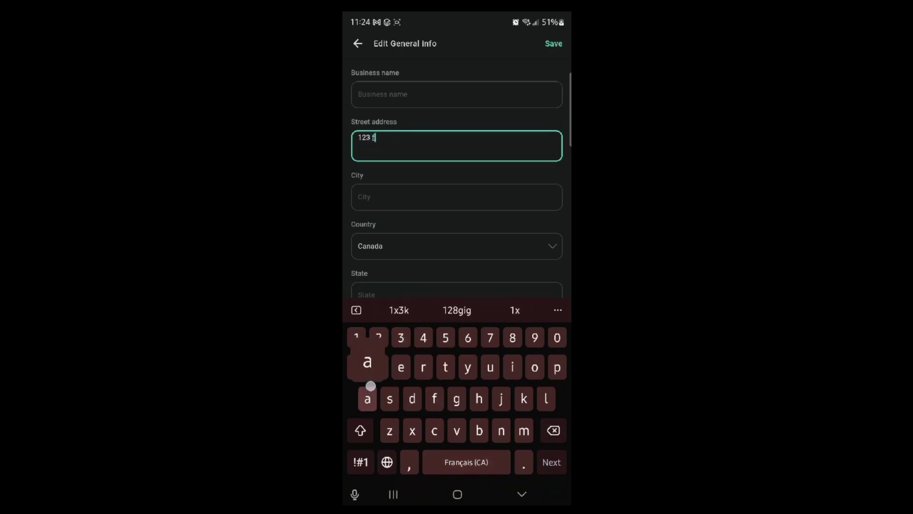
pyautogui.write('ake street')
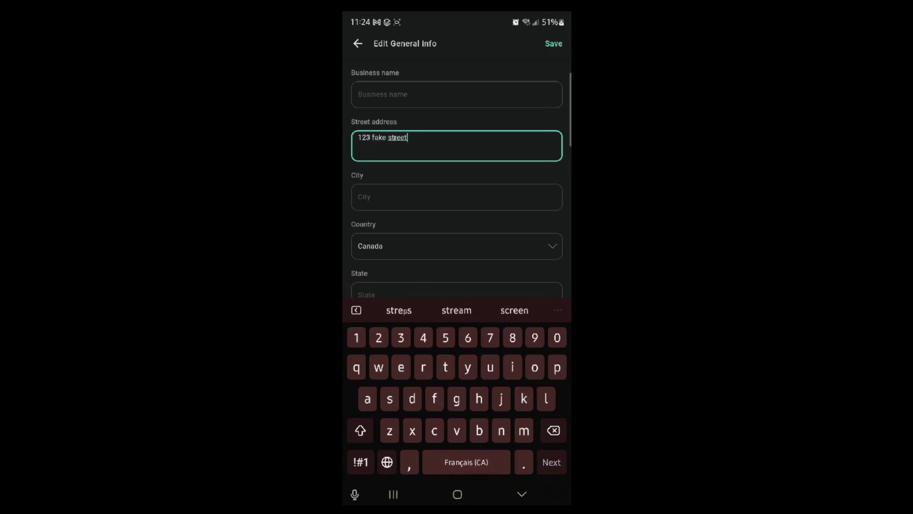
pyautogui.click(508, 195)
pyautogui.write('Mont')
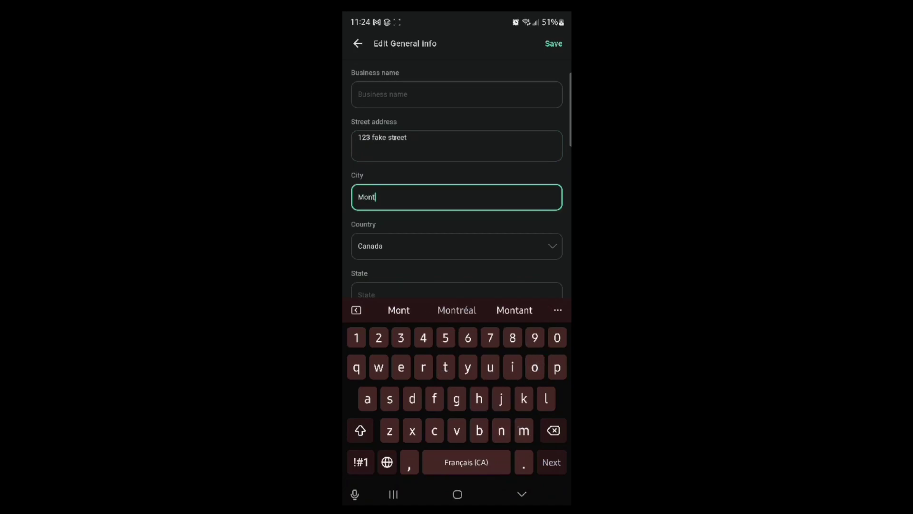
pyautogui.click(456, 309)
pyautogui.click(522, 493)
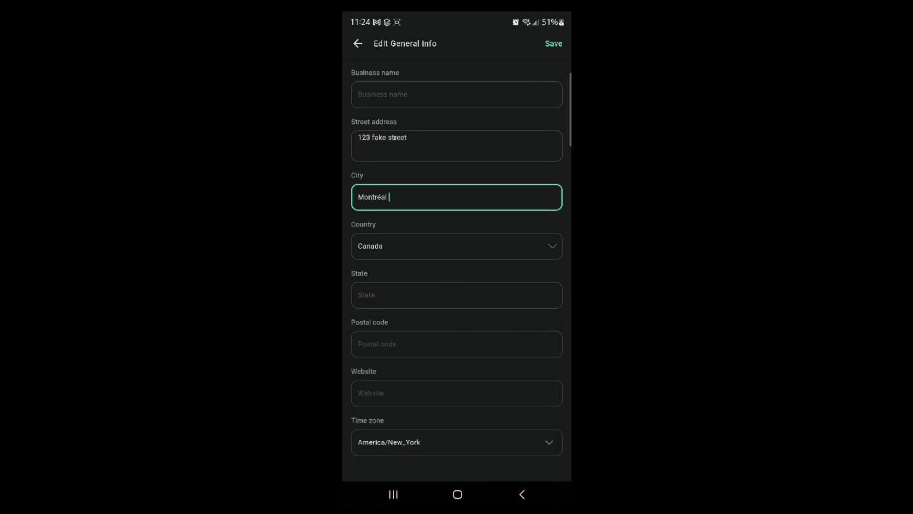
# Set the state in the contact's general info to QUÉBEC
pyautogui.click(372, 295)
pyautogui.write('QUE')
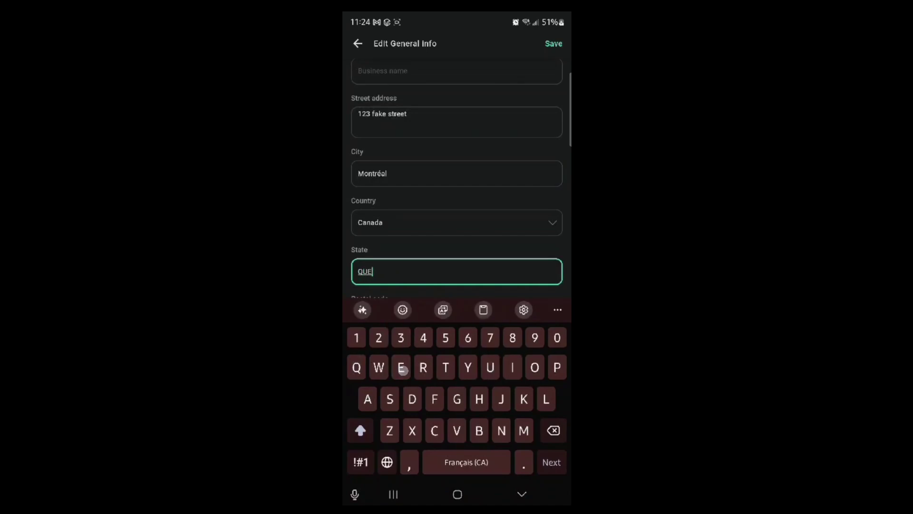
pyautogui.click(456, 310)
pyautogui.click(360, 431)
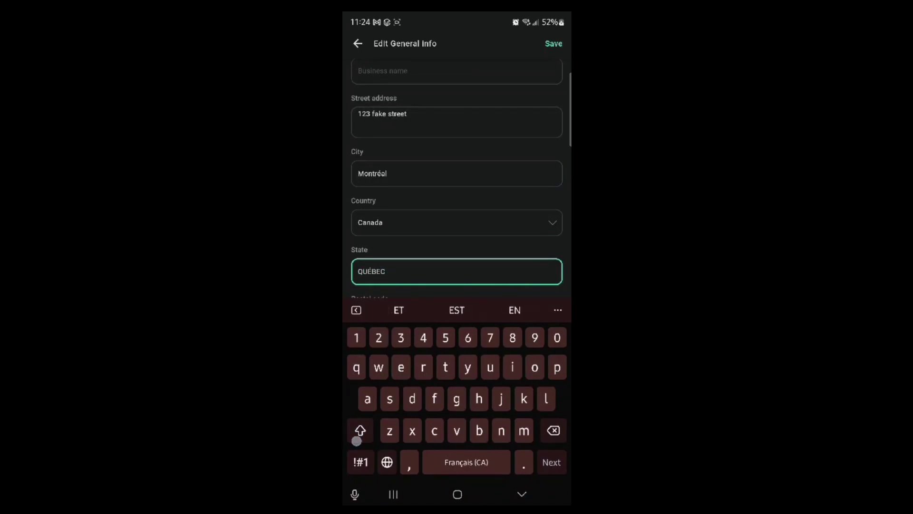
pyautogui.click(521, 493)
# Skip the demo video ahead, past the contact's postal code entry, to the mobile app's navigation menu
pyautogui.click(370, 344)
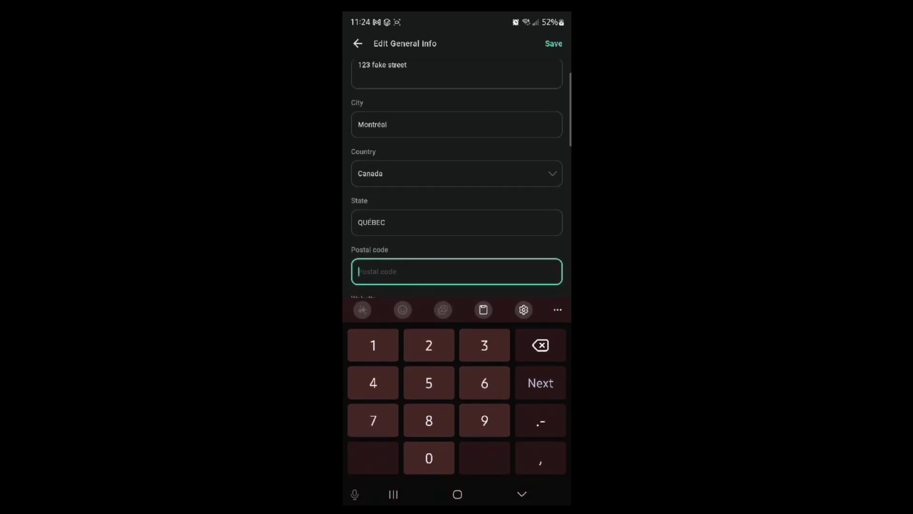
pyautogui.click(558, 310)
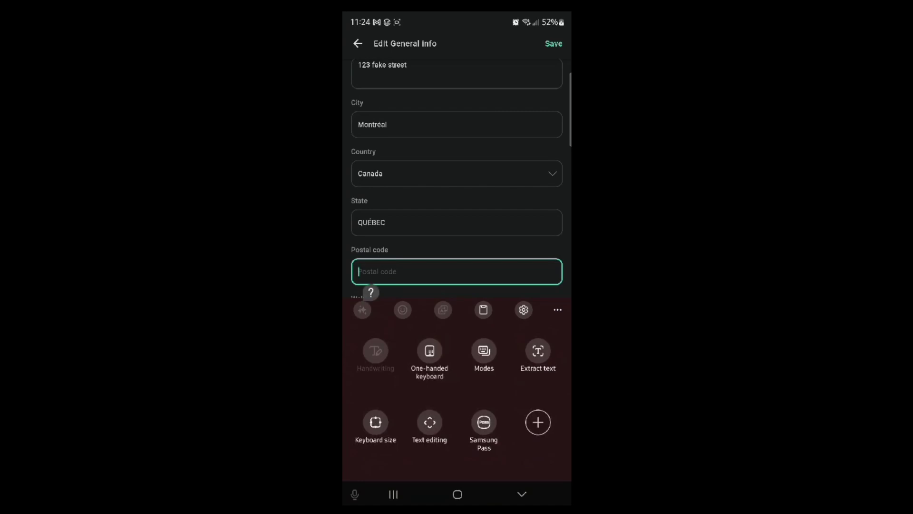
pyautogui.moveTo(492, 342)
pyautogui.click(175, 473)
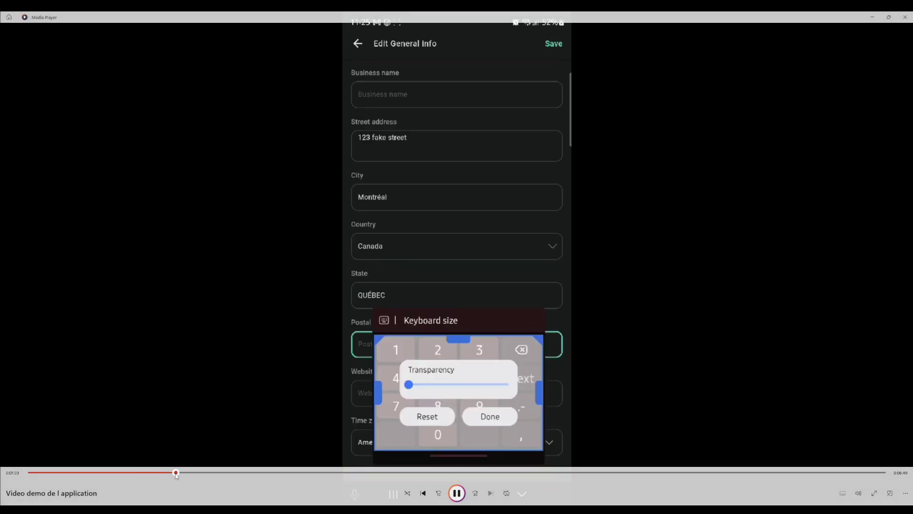
pyautogui.click(183, 472)
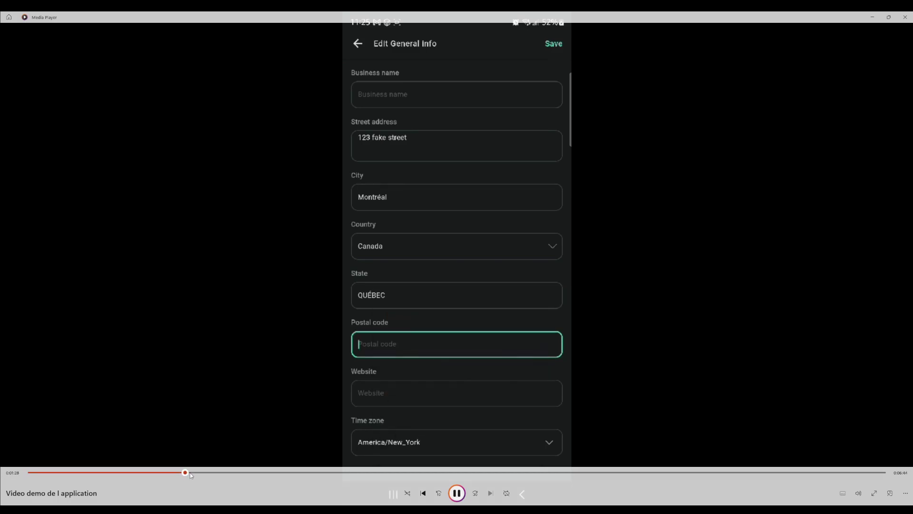
pyautogui.click(191, 473)
pyautogui.click(200, 472)
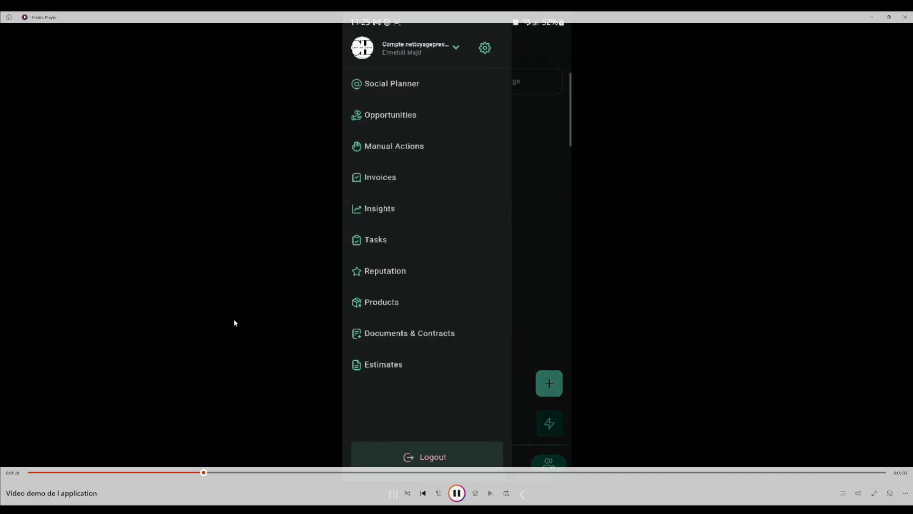
# Rewind the demo video slightly to the contact list, pause on the navigation menu to review its sections, and resume playback
pyautogui.press('space')
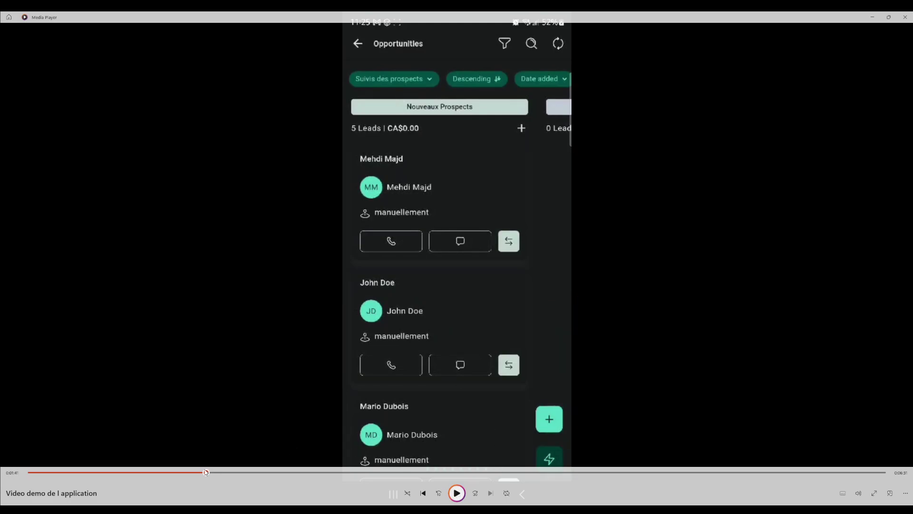
pyautogui.moveTo(205, 473); pyautogui.dragTo(202, 473)
pyautogui.click(457, 493)
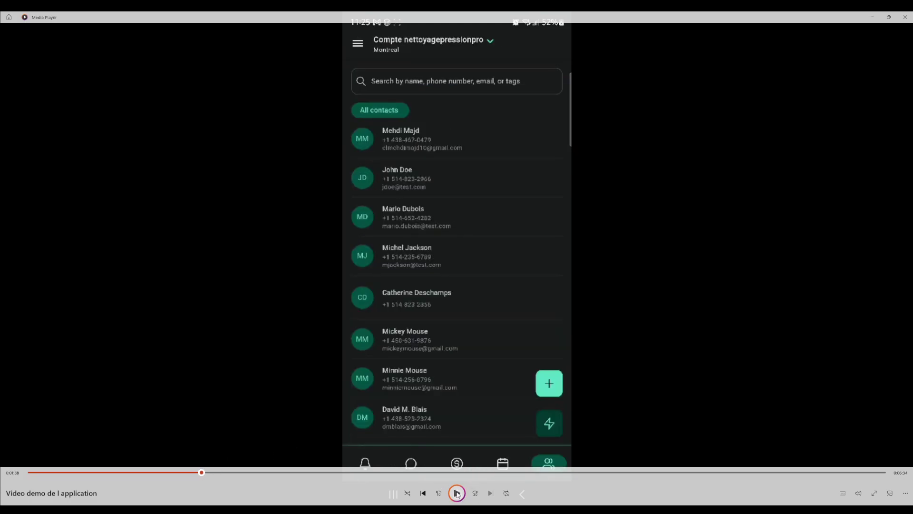
pyautogui.click(456, 493)
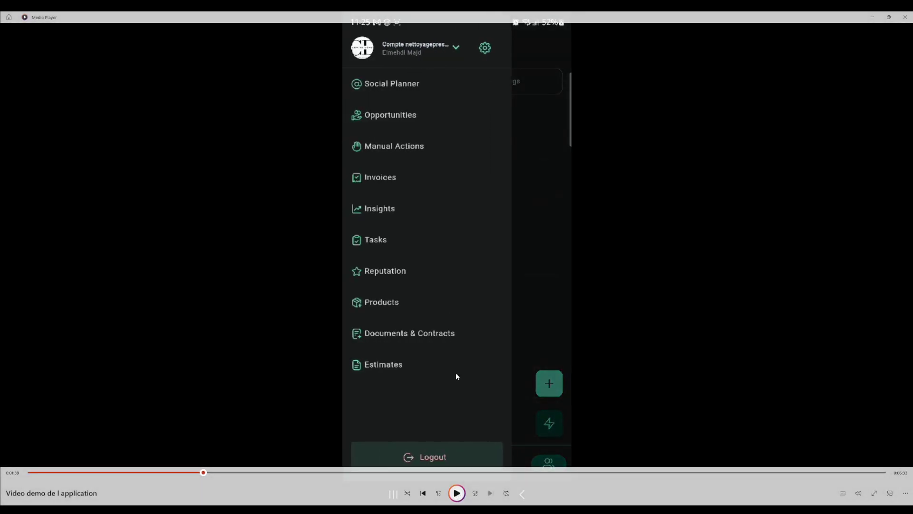
pyautogui.click(455, 494)
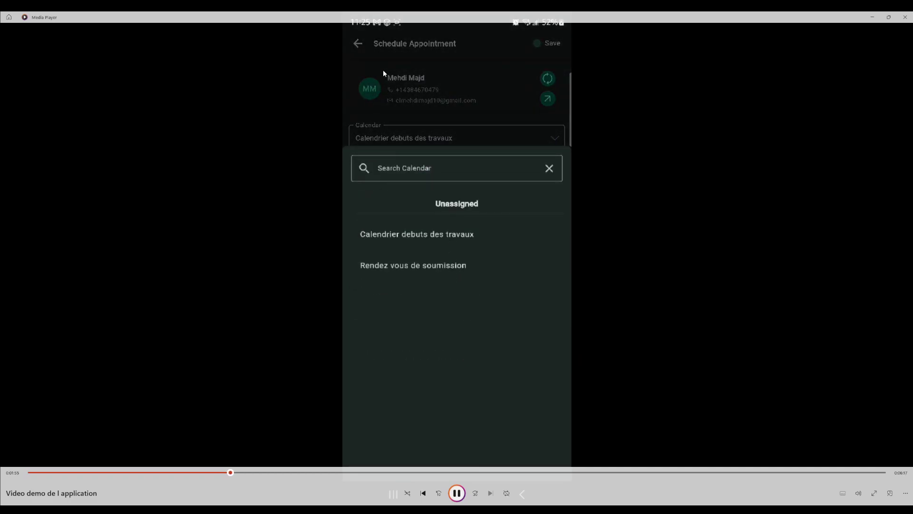
# Rewind the demo video to the contact's page and review the Meeting option and the Schedule Appointment form, pausing on each
pyautogui.click(211, 472)
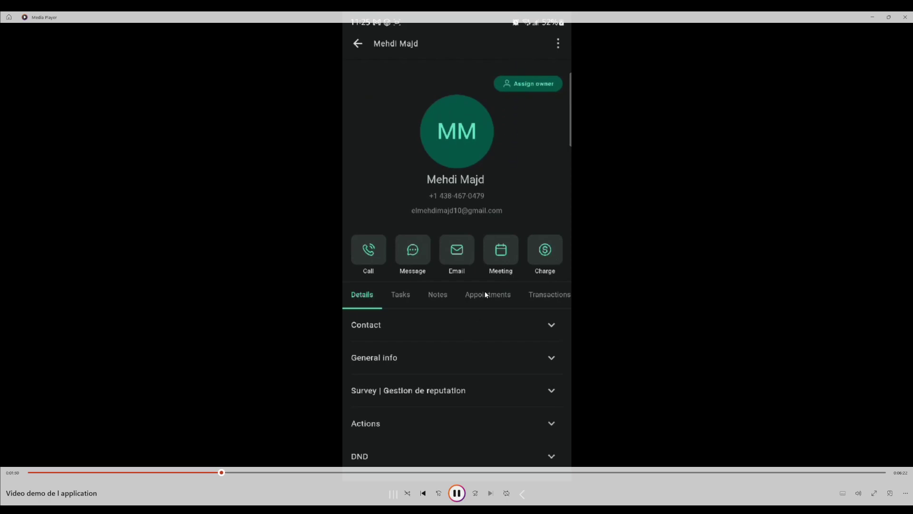
pyautogui.click(457, 495)
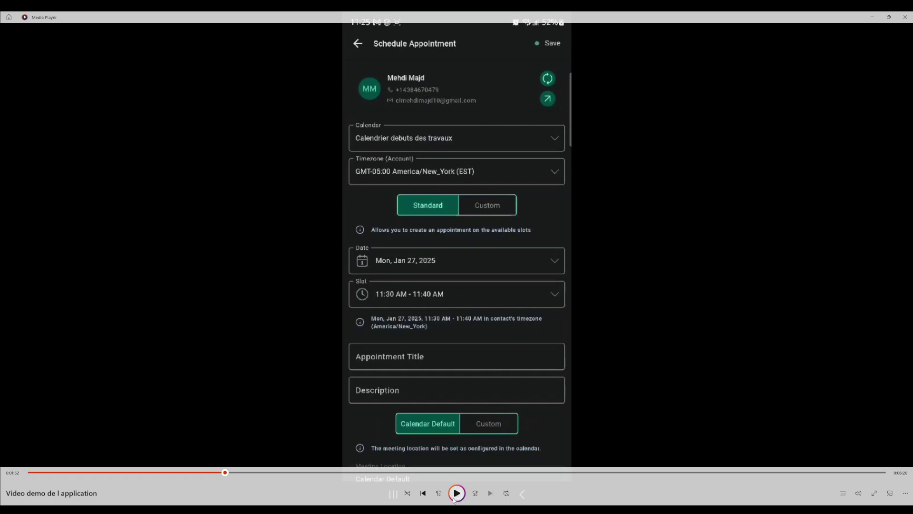
pyautogui.moveTo(225, 477); pyautogui.dragTo(220, 477)
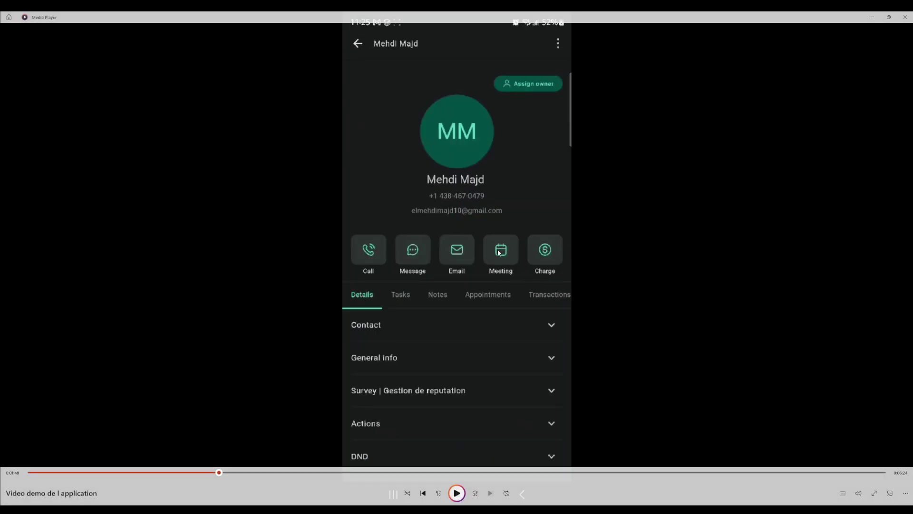
pyautogui.click(454, 493)
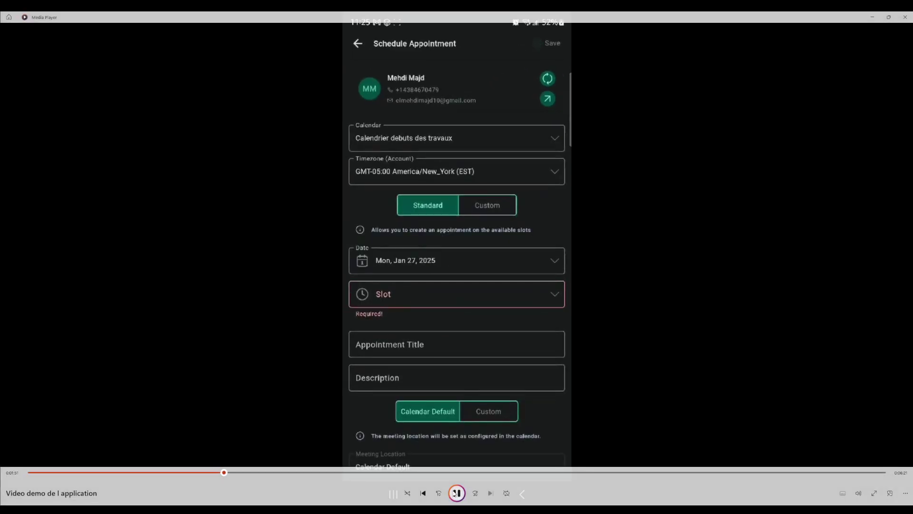
pyautogui.click(514, 177)
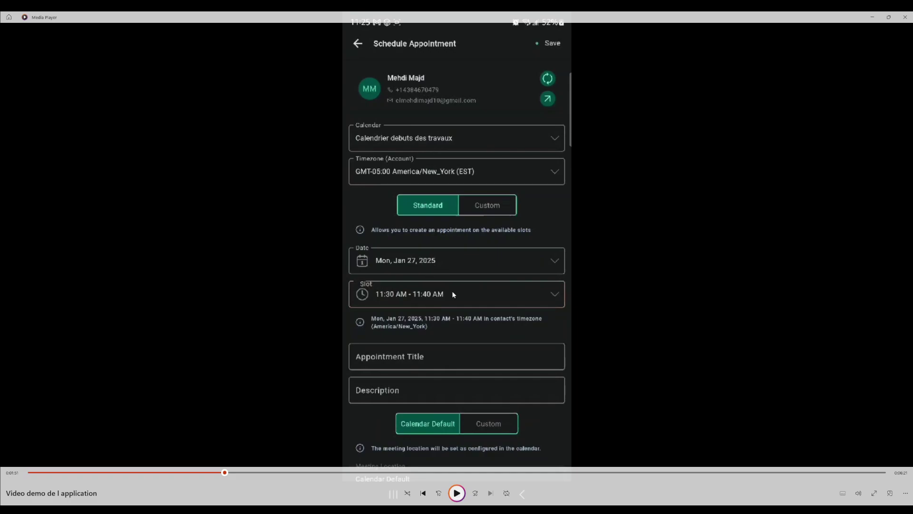
pyautogui.click(403, 288)
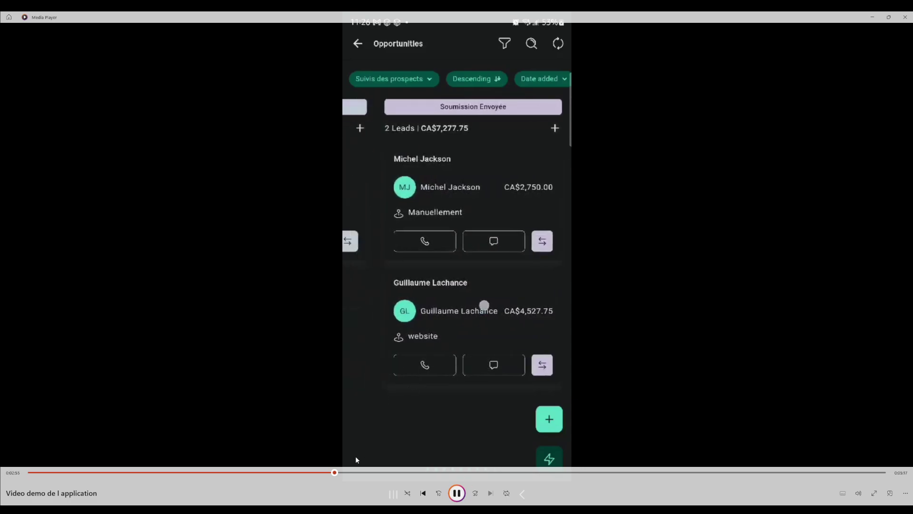
# Skip the demo video past the opportunities pipeline, pause on the navigation menu with Documents & Contracts, and resume playback
pyautogui.click(349, 472)
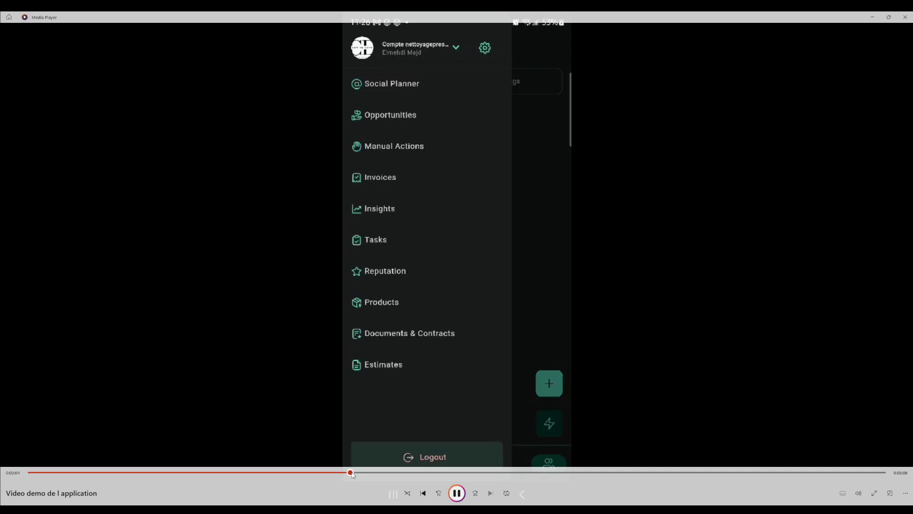
pyautogui.click(348, 473)
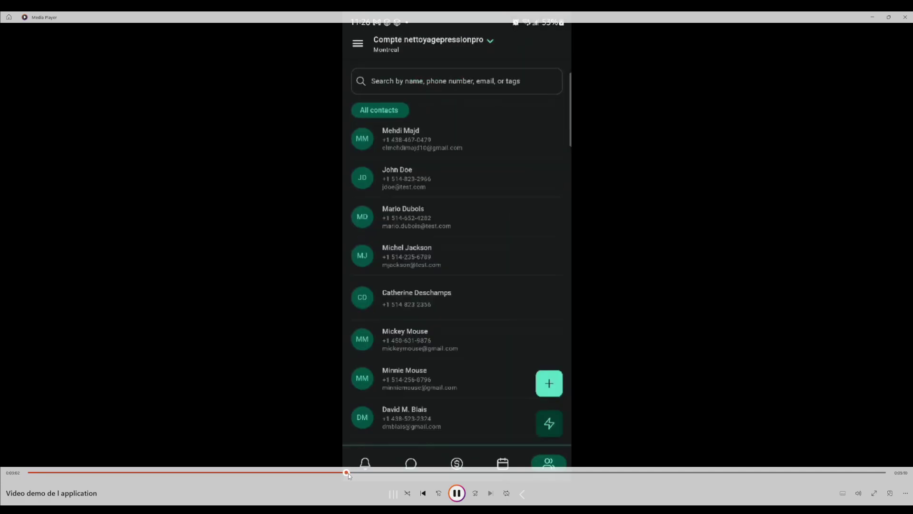
pyautogui.press('space')
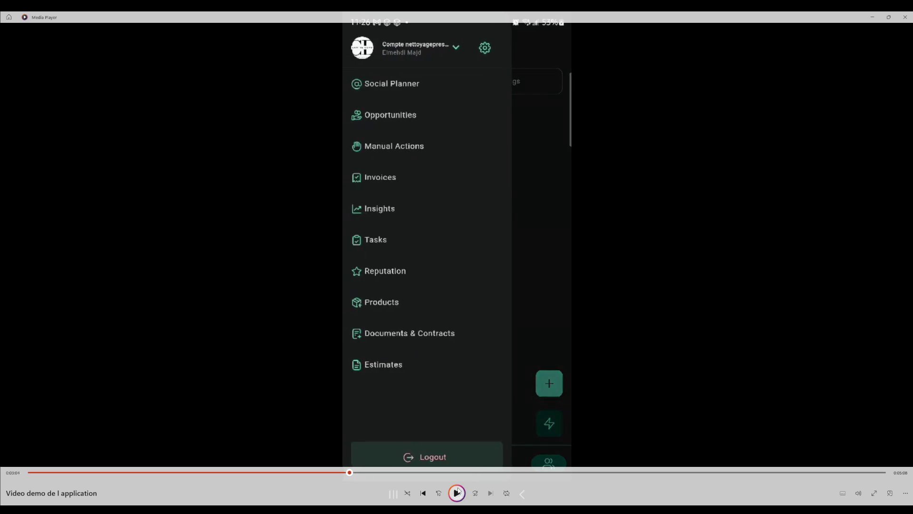
pyautogui.click(458, 494)
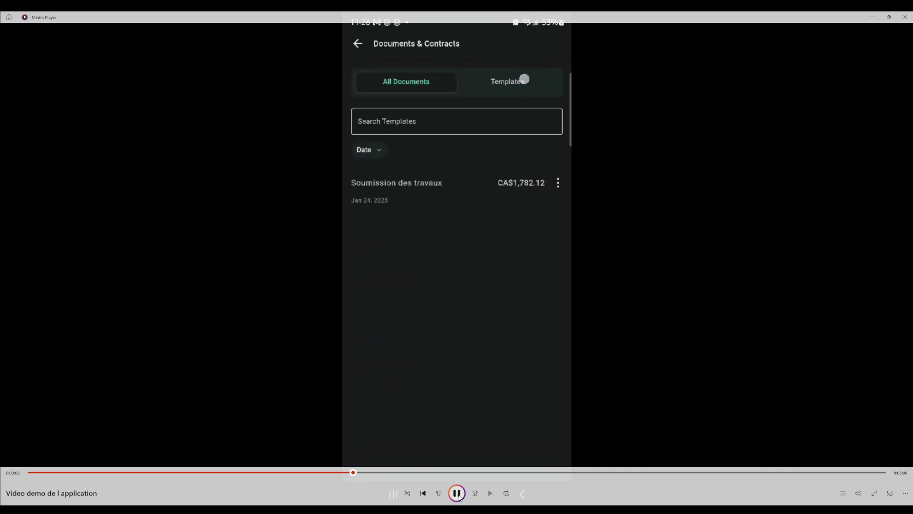
# Review the Documents & Contracts templates, the Use option for "Soumission des travaux" and the Add Items step, pausing the demo video on each
pyautogui.click(459, 495)
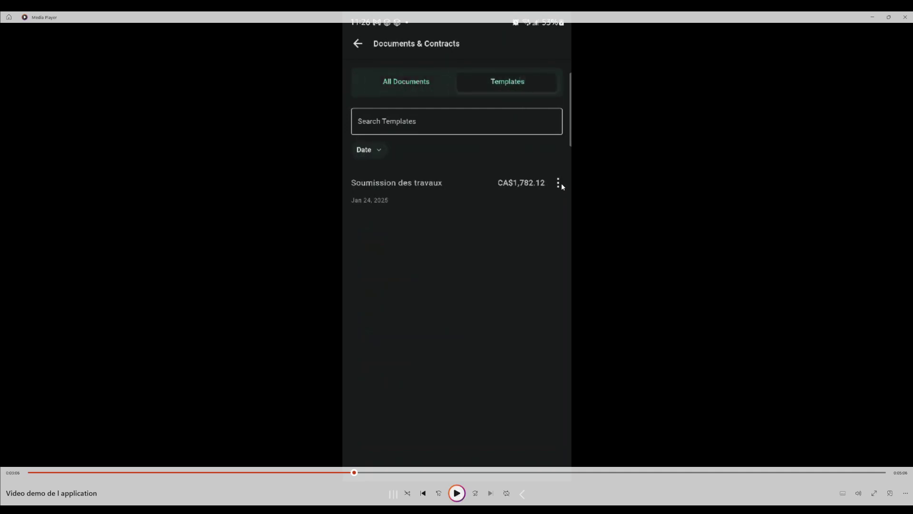
pyautogui.click(456, 494)
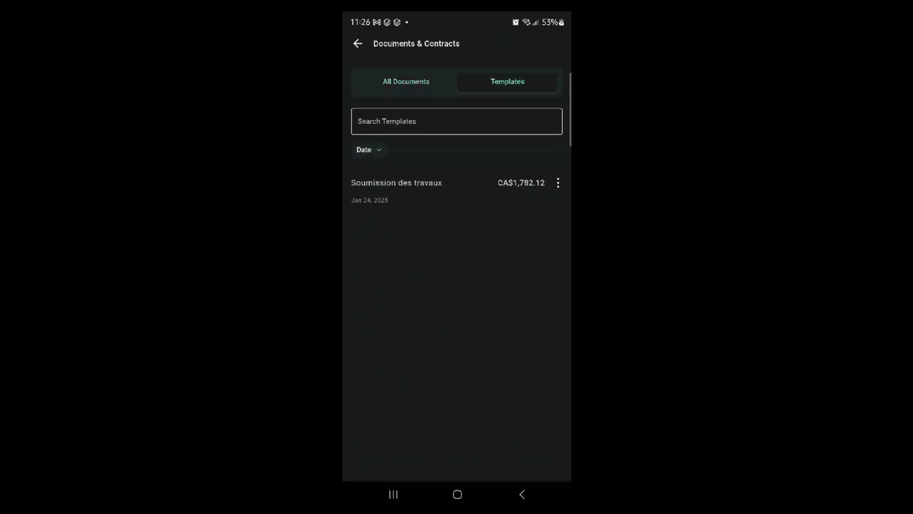
pyautogui.click(457, 493)
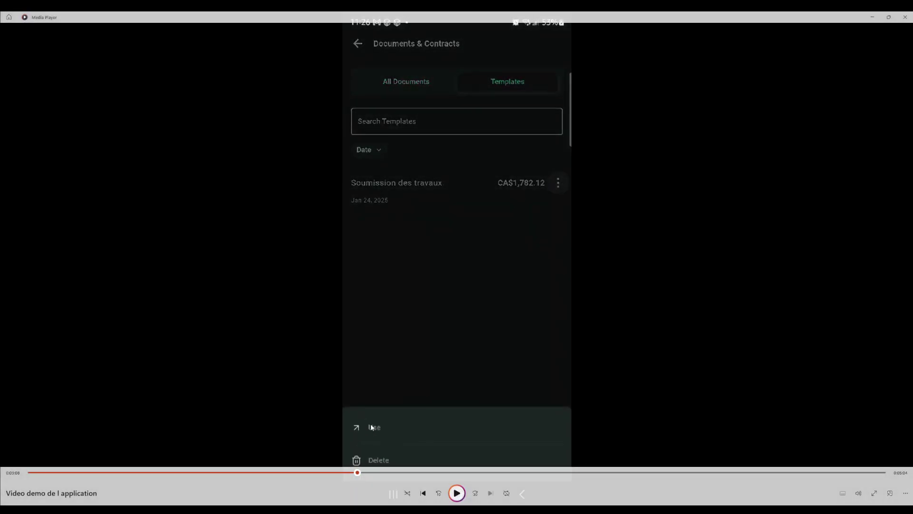
pyautogui.click(456, 494)
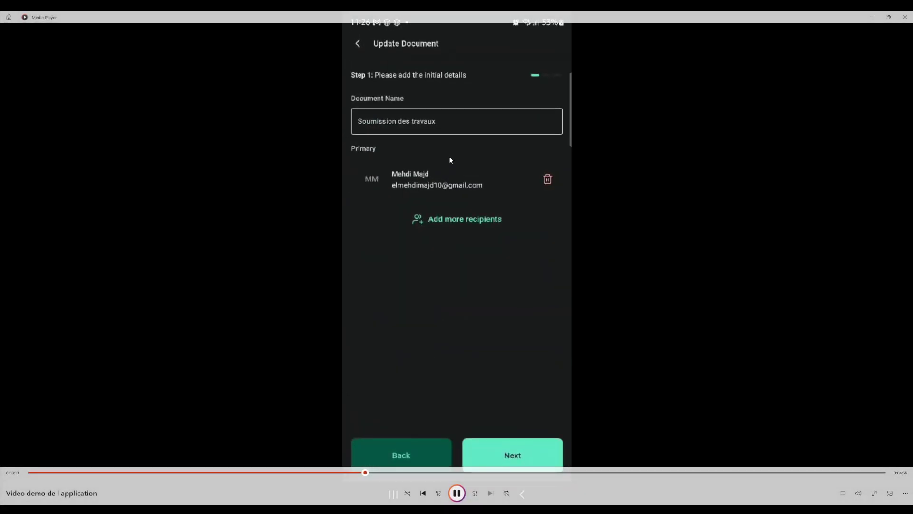
pyautogui.click(411, 176)
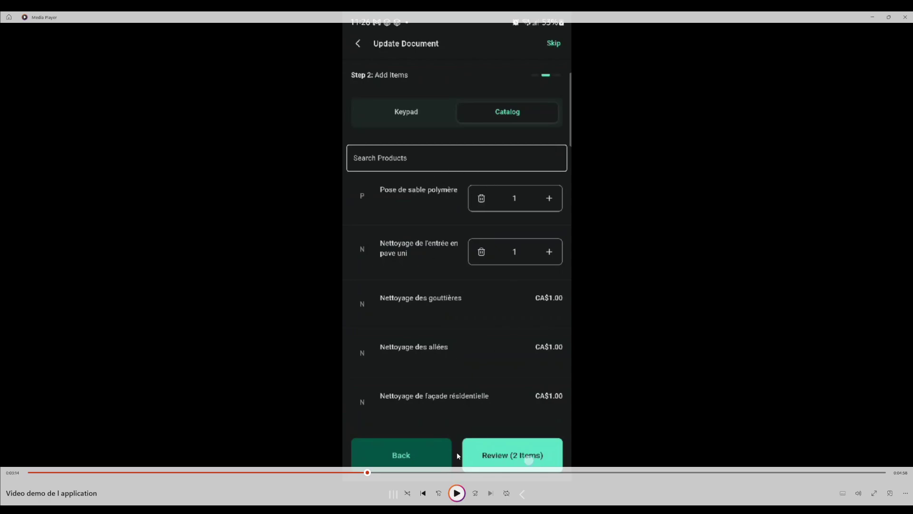
pyautogui.click(455, 494)
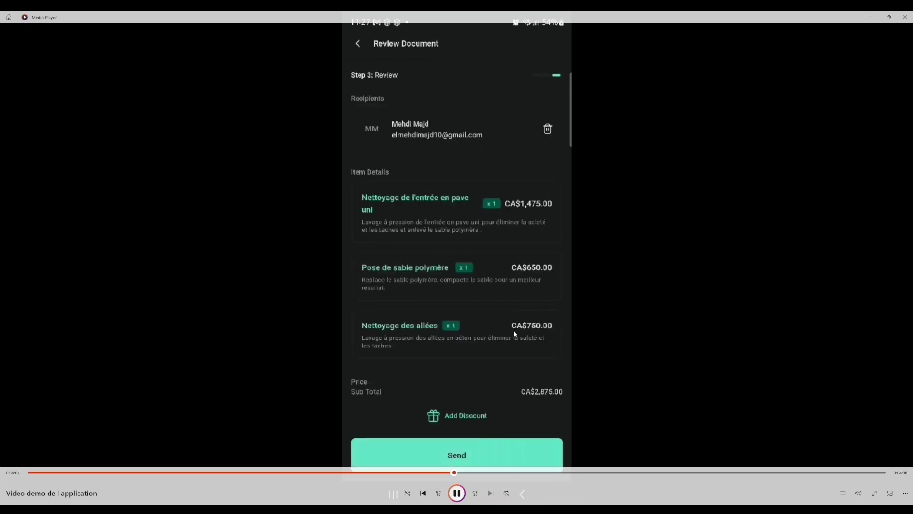
# Examine the Review Document step's item details, taxes and payment settings in the demo video, pausing and stepping back as needed
pyautogui.click(459, 488)
pyautogui.press('space')
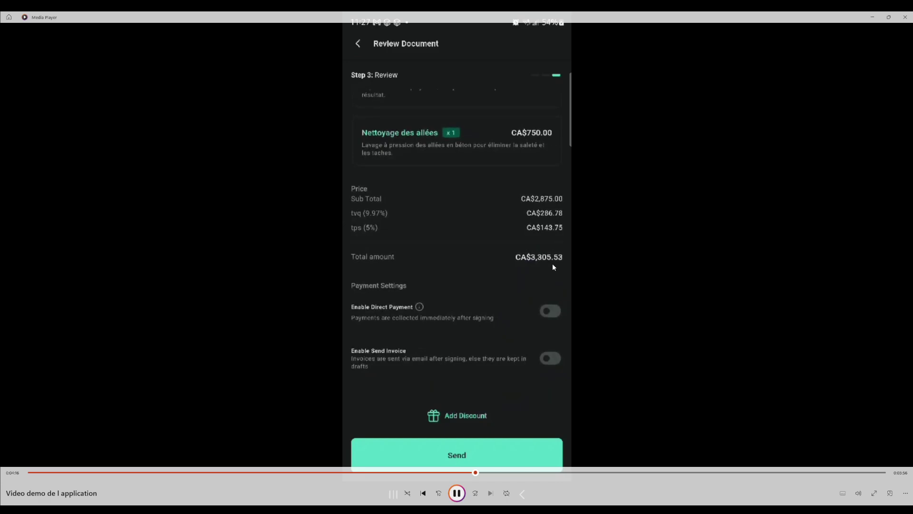
pyautogui.click(456, 494)
pyautogui.press('Left')
pyautogui.click(460, 438)
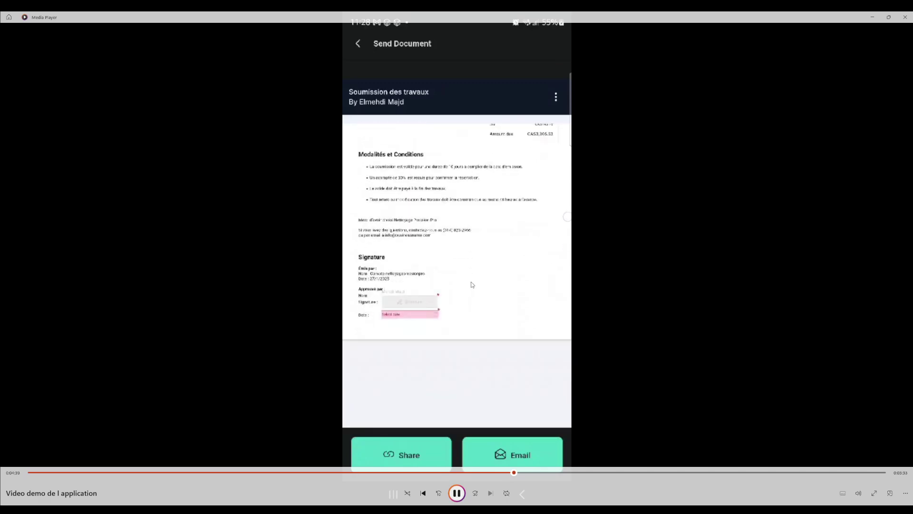
# Pause the demo video on the "Soumission des travaux" sending page and the app's notifications list to review them, and resume playback
pyautogui.click(439, 226)
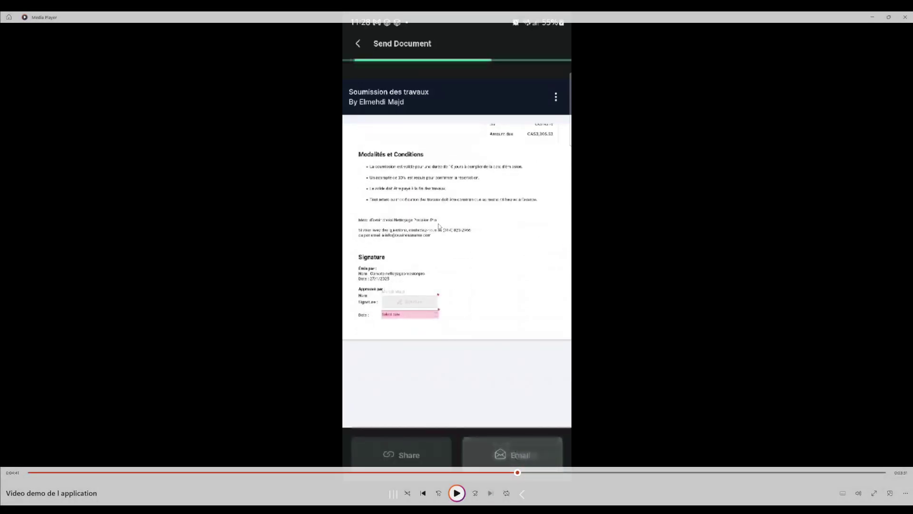
pyautogui.click(419, 223)
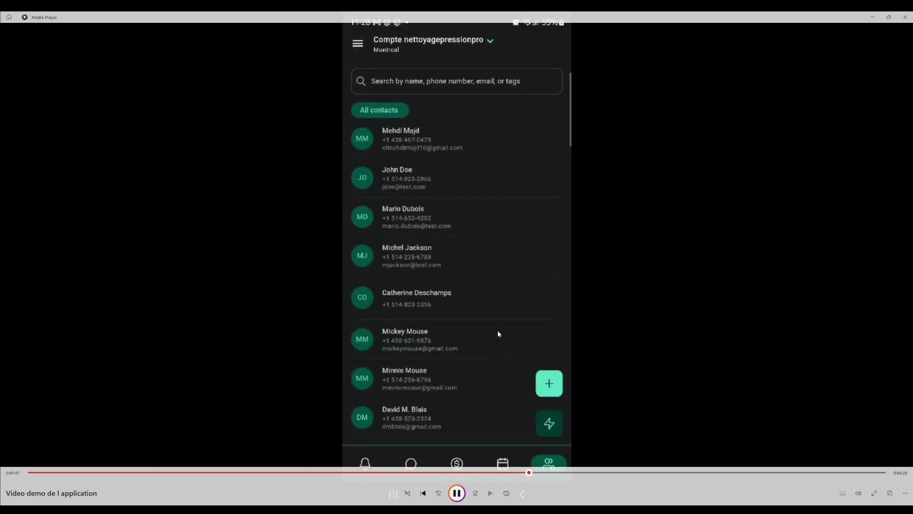
pyautogui.click(446, 208)
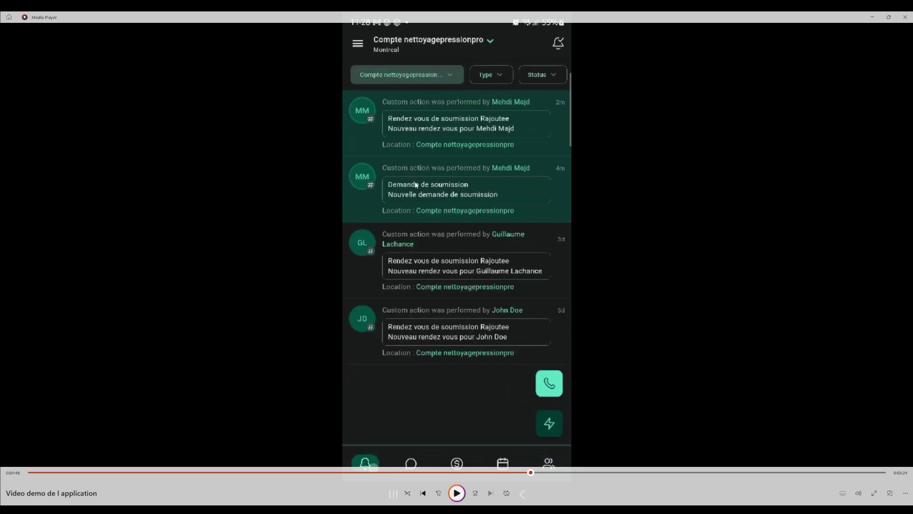
pyautogui.click(458, 493)
# Move the demo video through the phone's notification panel and forward to the "Merci pour votre demande de soumission !" email
pyautogui.click(561, 473)
pyautogui.click(552, 473)
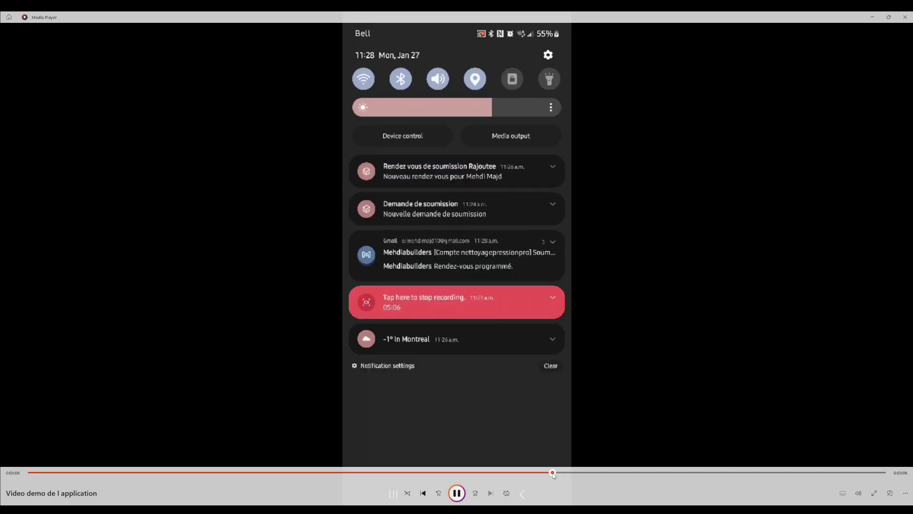
pyautogui.click(544, 473)
pyautogui.click(550, 473)
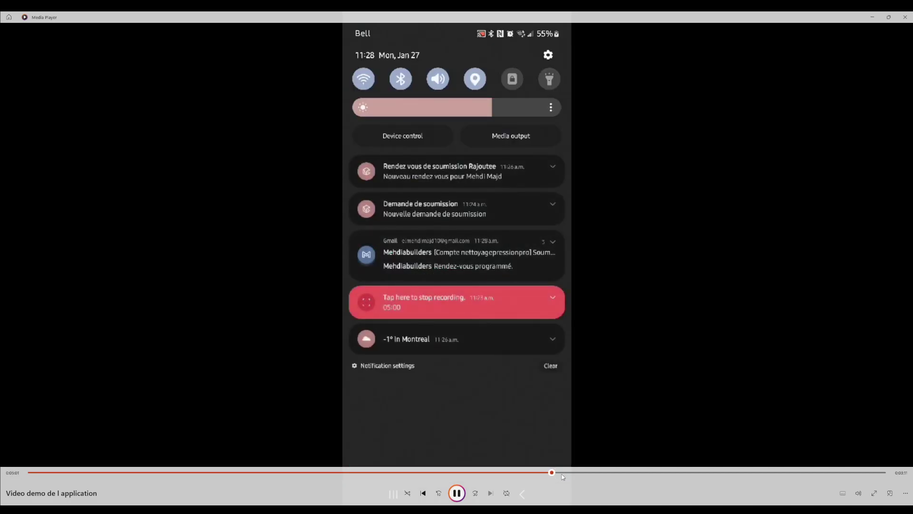
pyautogui.moveTo(561, 473); pyautogui.dragTo(576, 473)
pyautogui.click(568, 472)
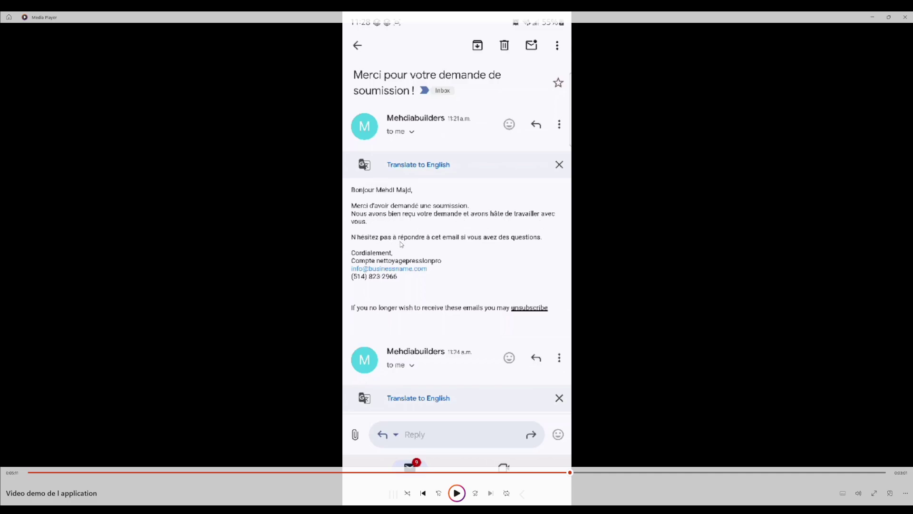
# Play the demo video up to the "Rendez-vous programmé" email, pause on it to review the appointment details, and resume playback
pyautogui.click(459, 488)
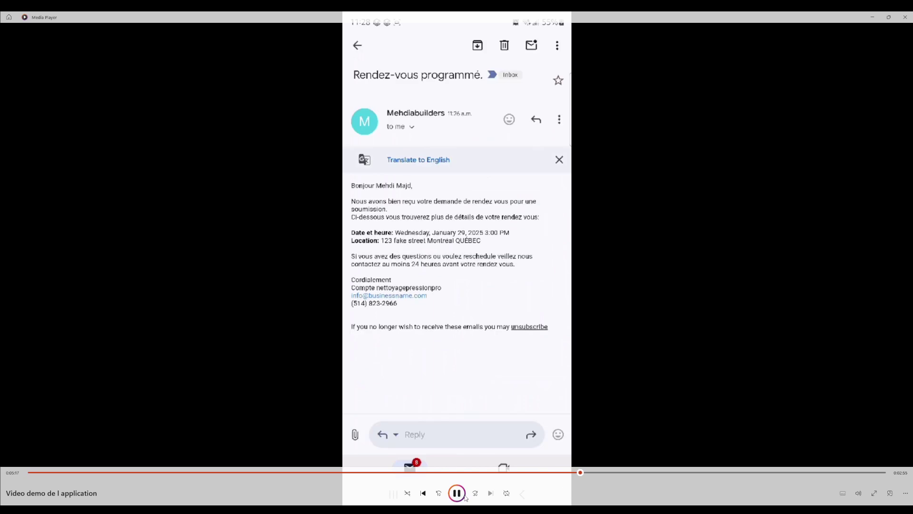
pyautogui.press('space')
pyautogui.click(455, 496)
# Find the "Soumission des travaux received" email in the demo video and pause on its "Voir soumission" link to review it
pyautogui.click(601, 472)
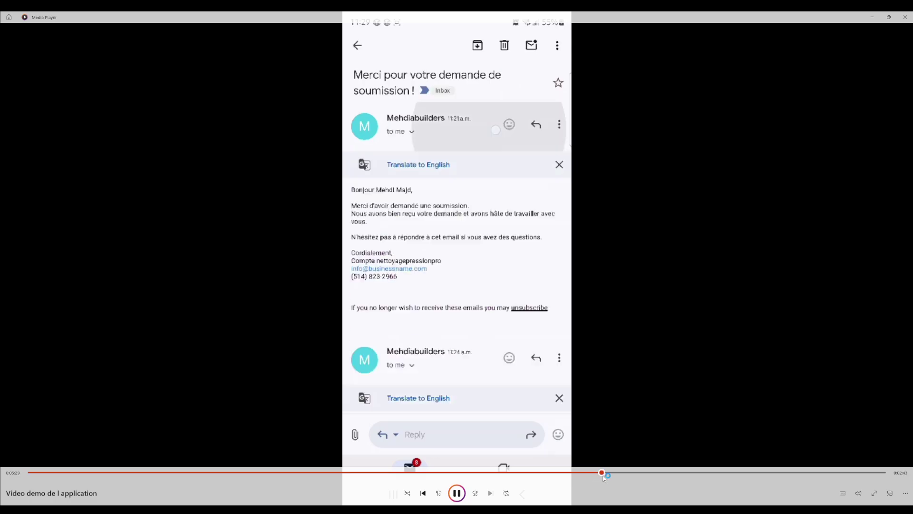
pyautogui.click(611, 473)
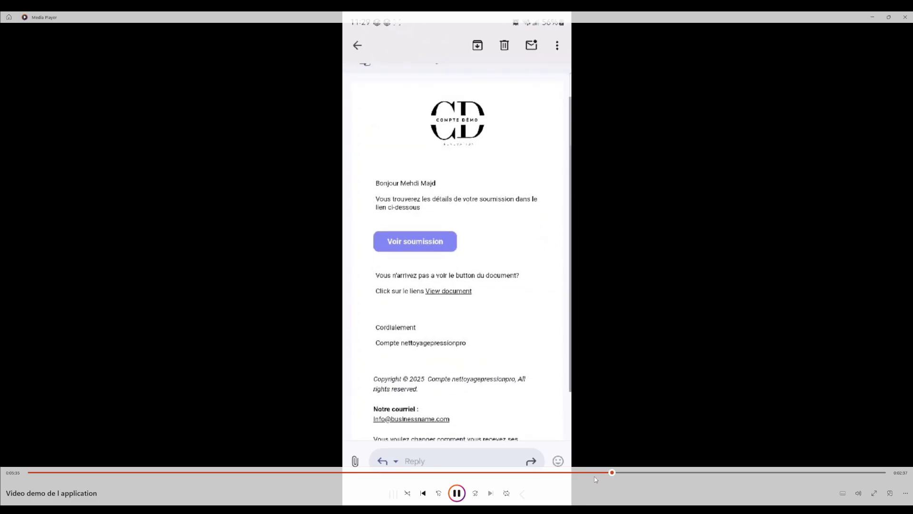
pyautogui.click(606, 472)
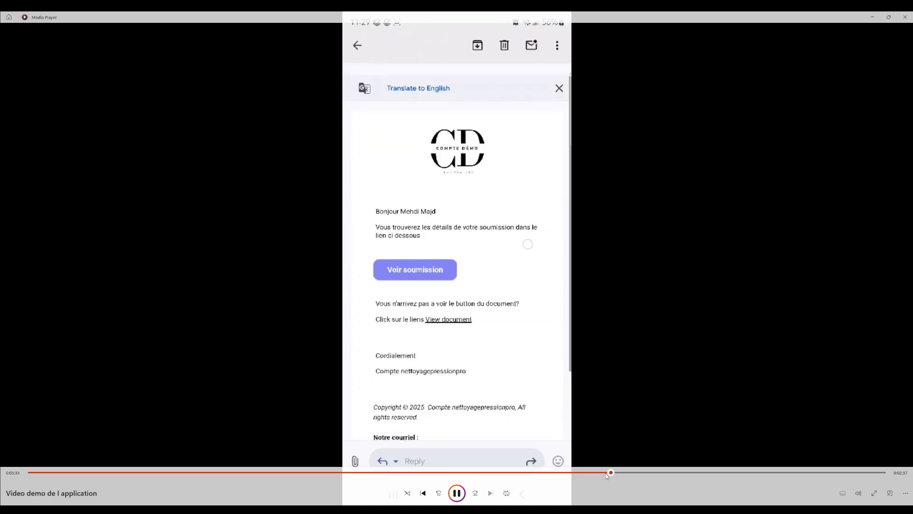
pyautogui.click(606, 473)
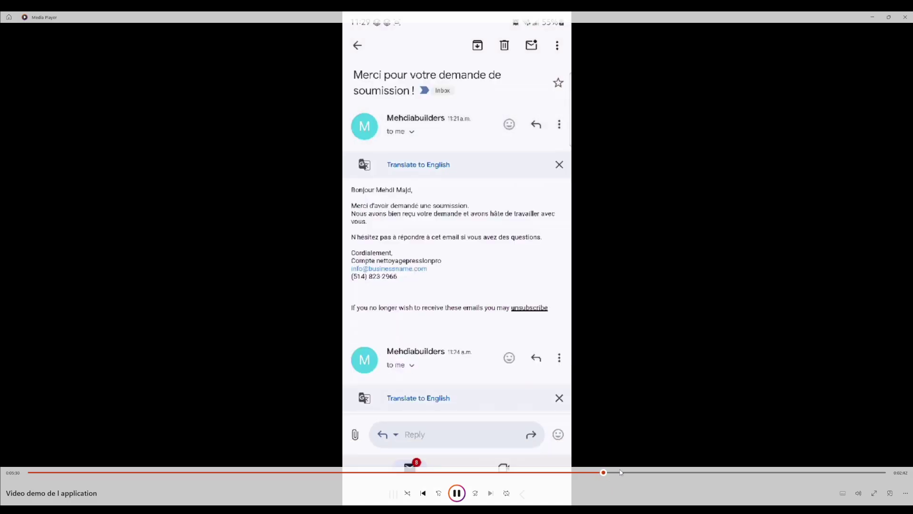
pyautogui.click(456, 496)
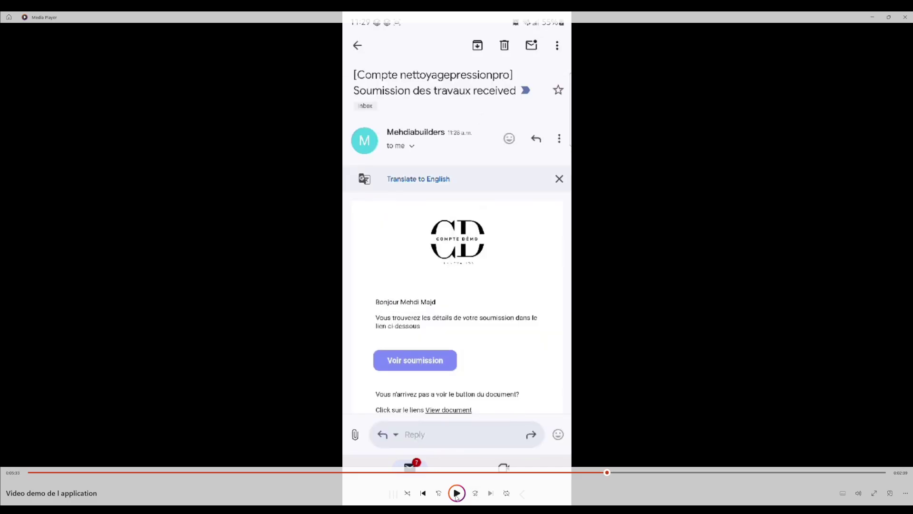
pyautogui.click(457, 493)
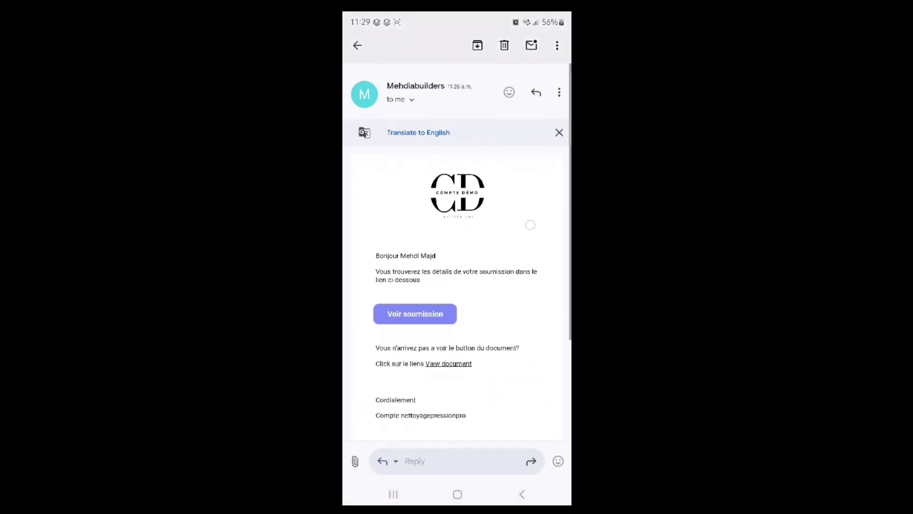
pyautogui.click(471, 358)
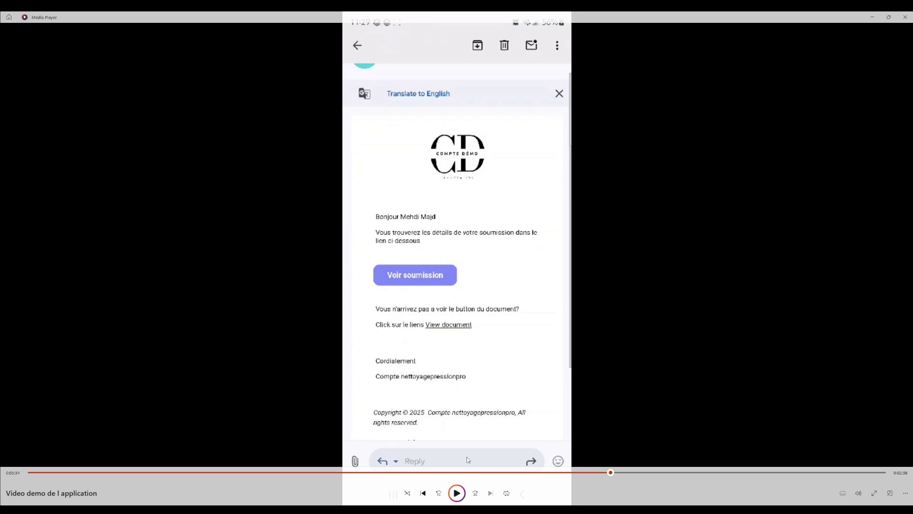
pyautogui.click(456, 493)
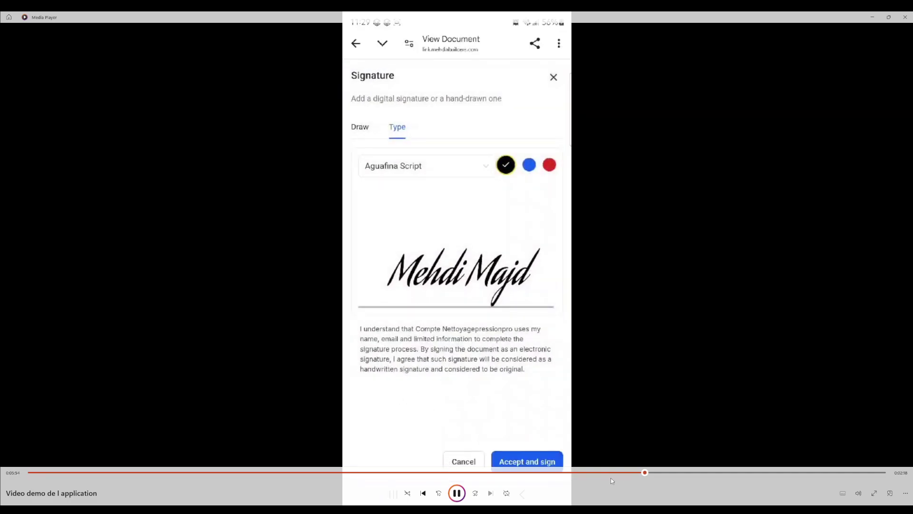
# Go back in the demo video to the "Soumission des travaux" document and pause on its signature fields and Signature dialog
pyautogui.click(634, 472)
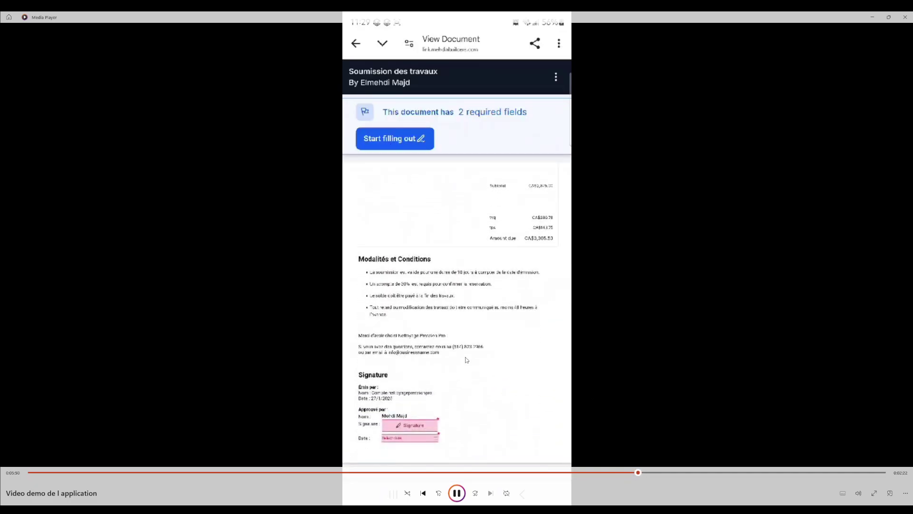
pyautogui.click(460, 492)
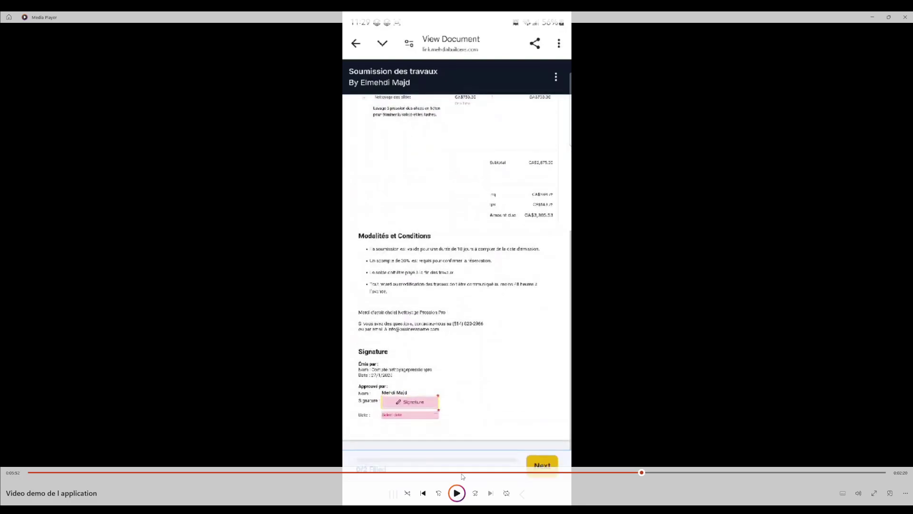
pyautogui.click(457, 493)
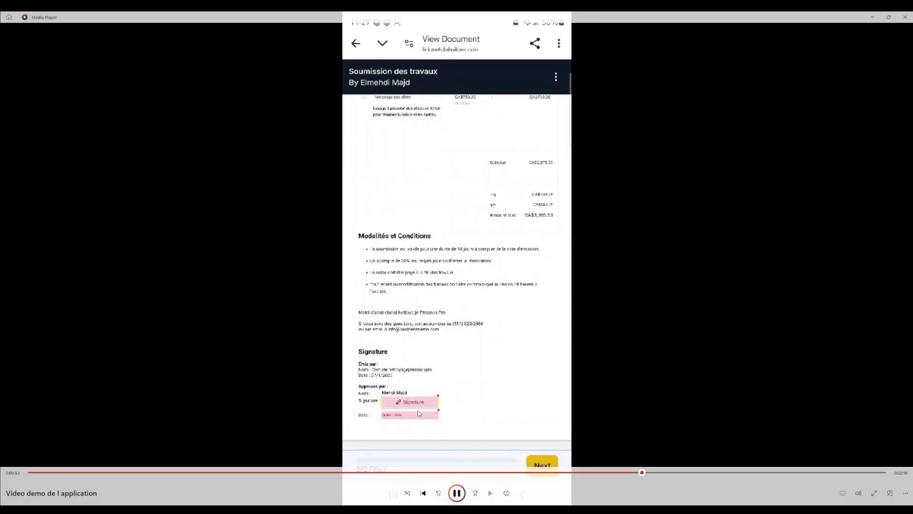
pyautogui.click(456, 494)
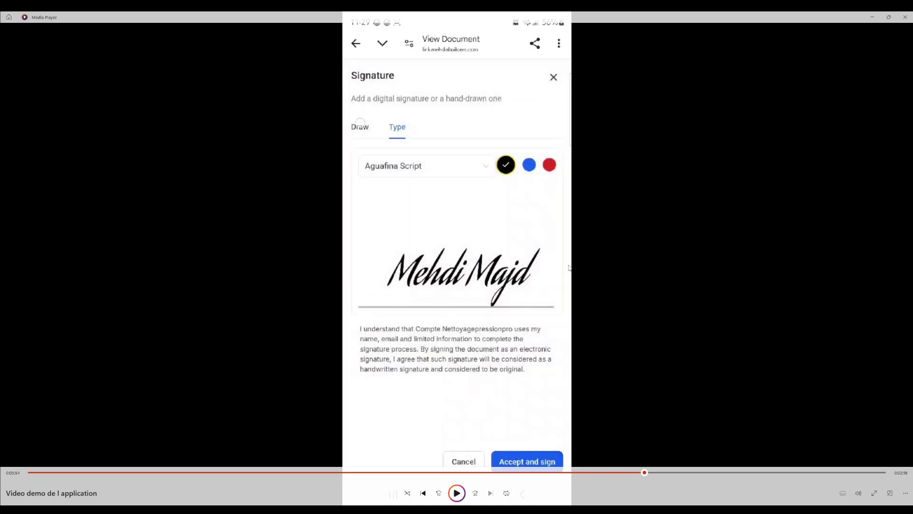
pyautogui.click(457, 493)
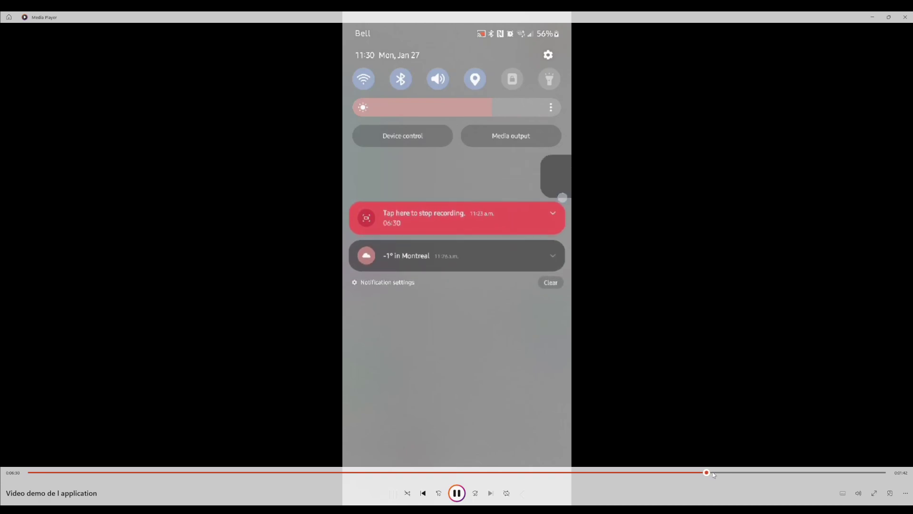
# Move the demo video through the app's notifications list to the phone's notification panel and pause on the "Demande de soumission" alert
pyautogui.click(713, 472)
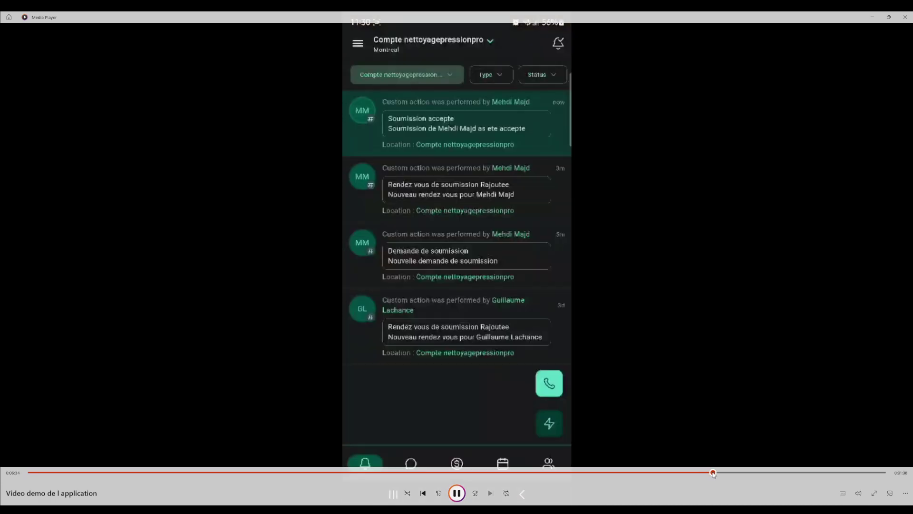
pyautogui.click(722, 473)
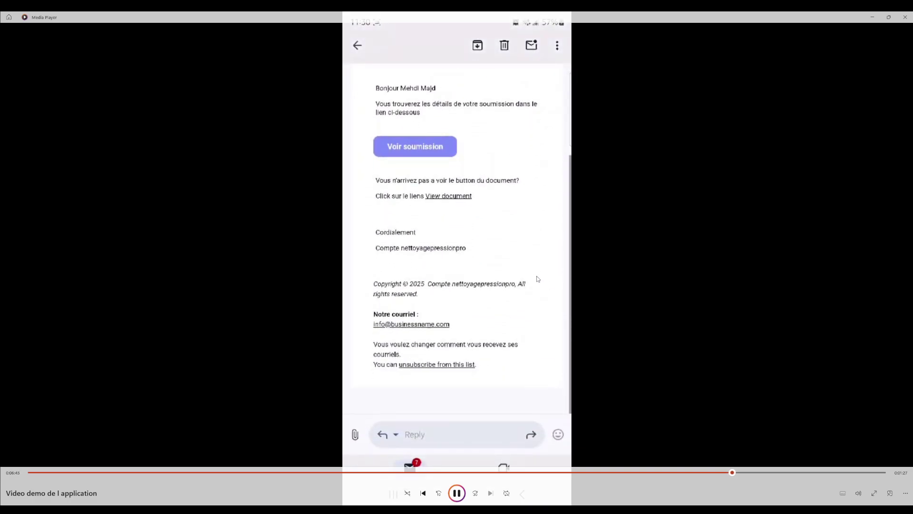
pyautogui.click(753, 473)
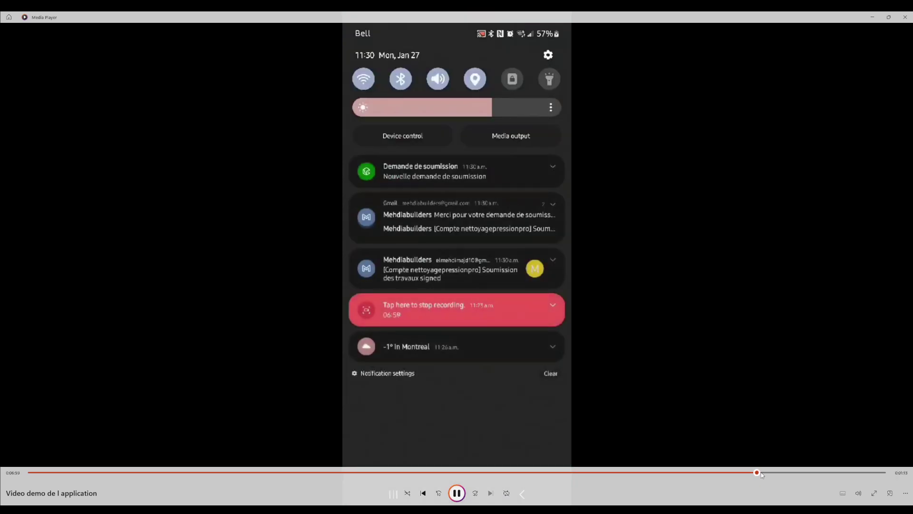
pyautogui.click(756, 472)
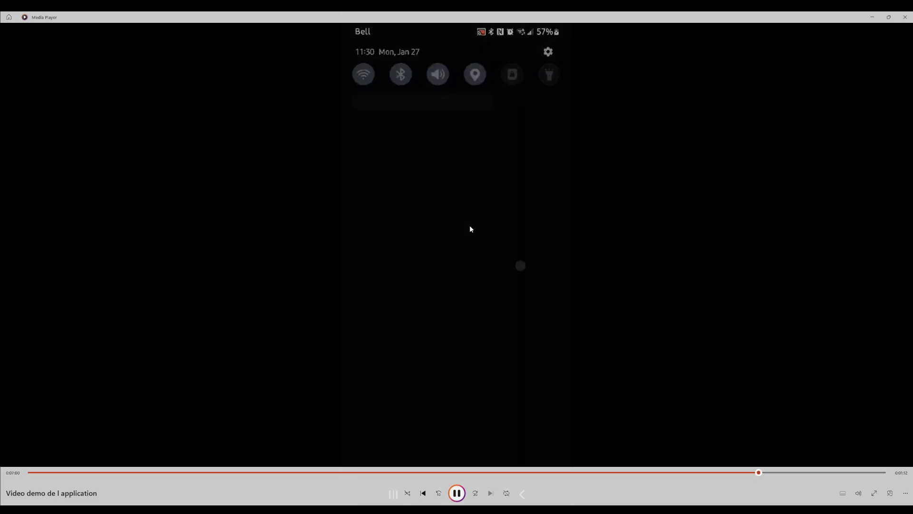
pyautogui.click(756, 473)
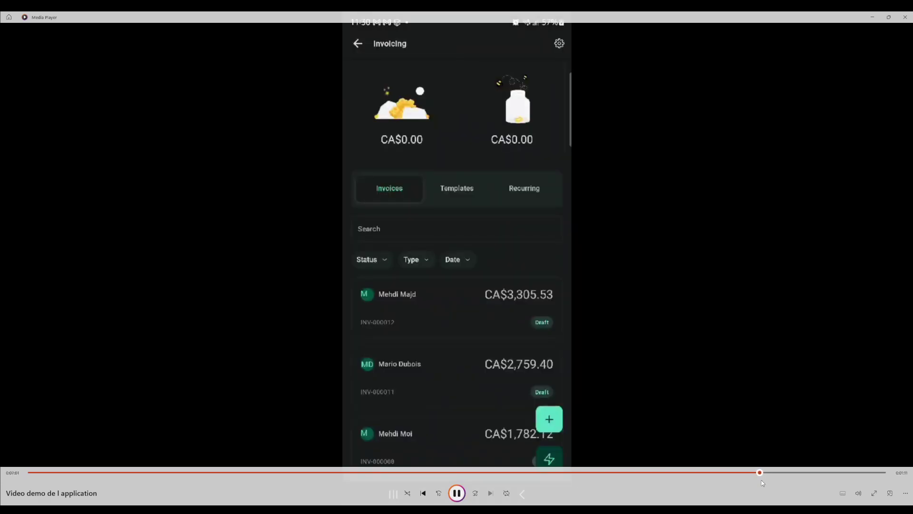
pyautogui.click(756, 472)
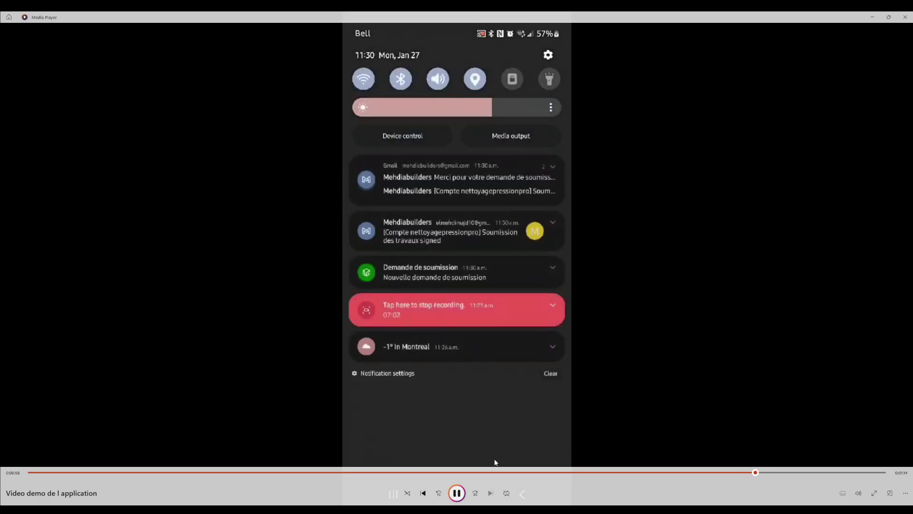
pyautogui.click(457, 493)
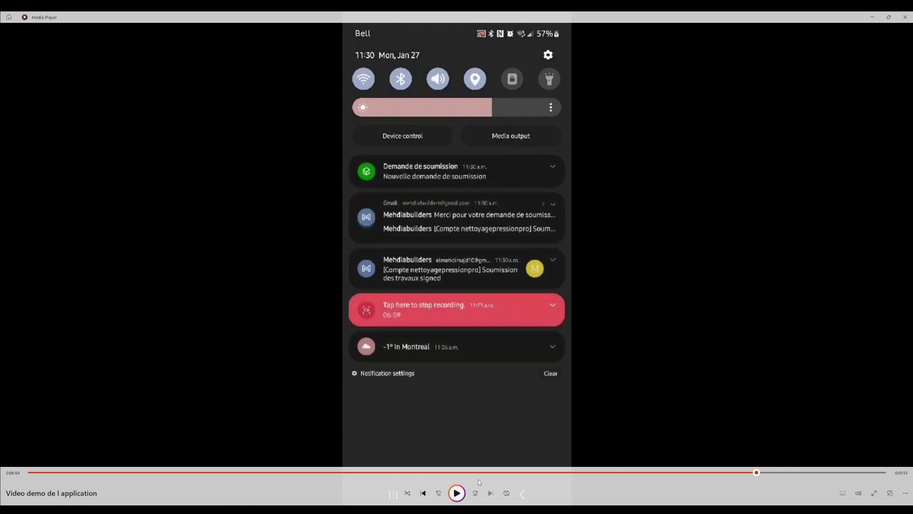
pyautogui.click(457, 492)
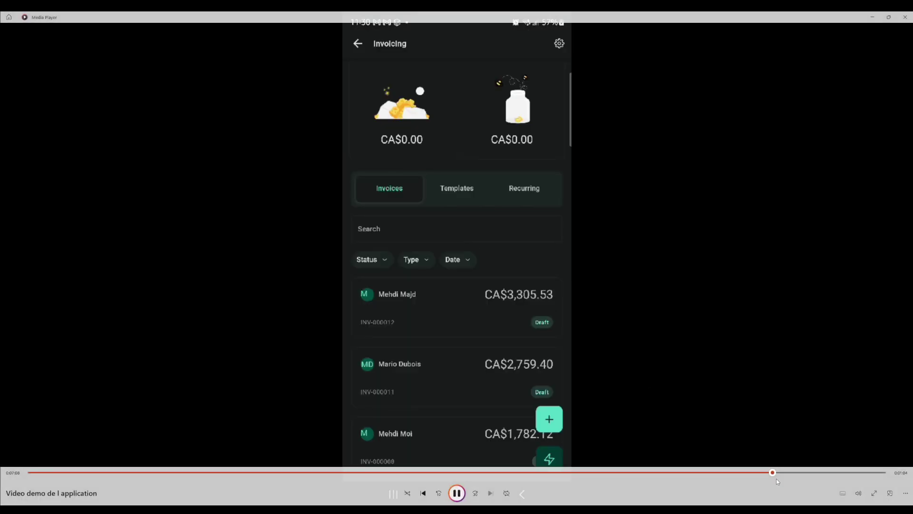
# Skip the demo video forward through the View Invoice preview and the One-Time Invoice review step to the Invoicing overview
pyautogui.click(780, 473)
pyautogui.moveTo(789, 472); pyautogui.dragTo(797, 472)
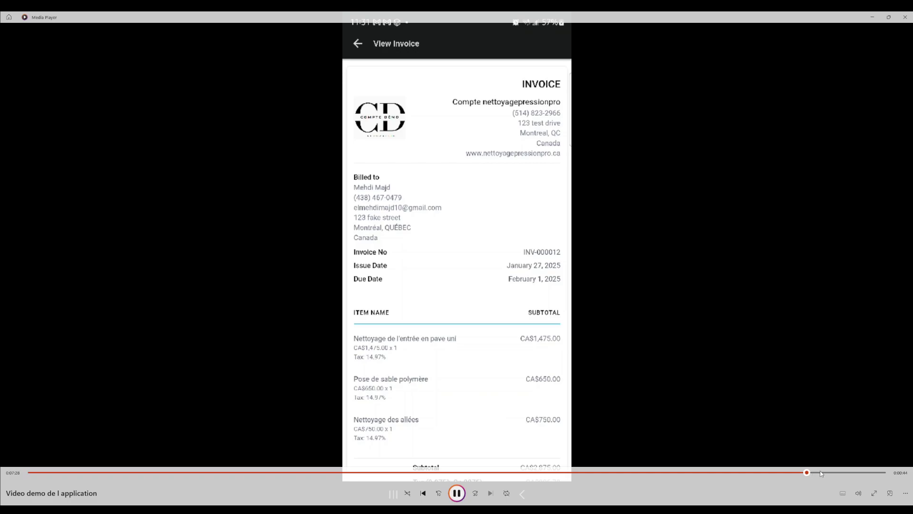
pyautogui.click(815, 472)
pyautogui.click(823, 473)
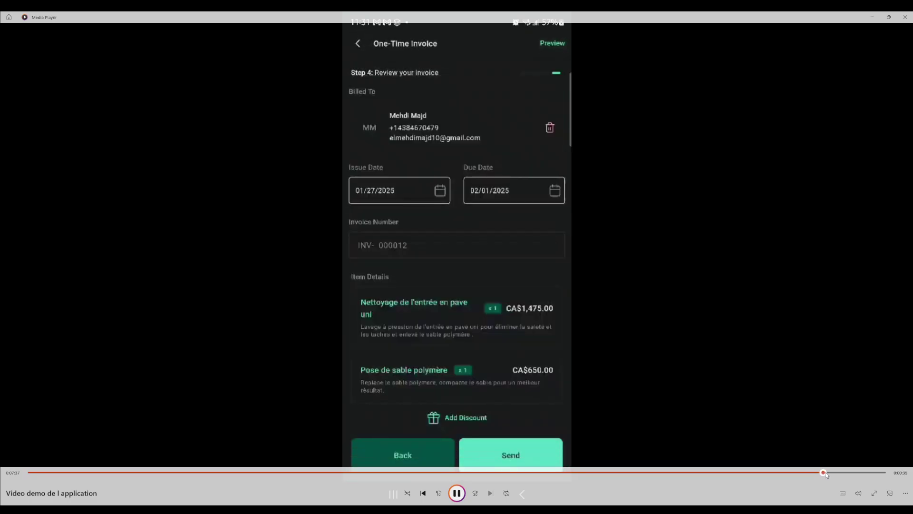
pyautogui.click(832, 472)
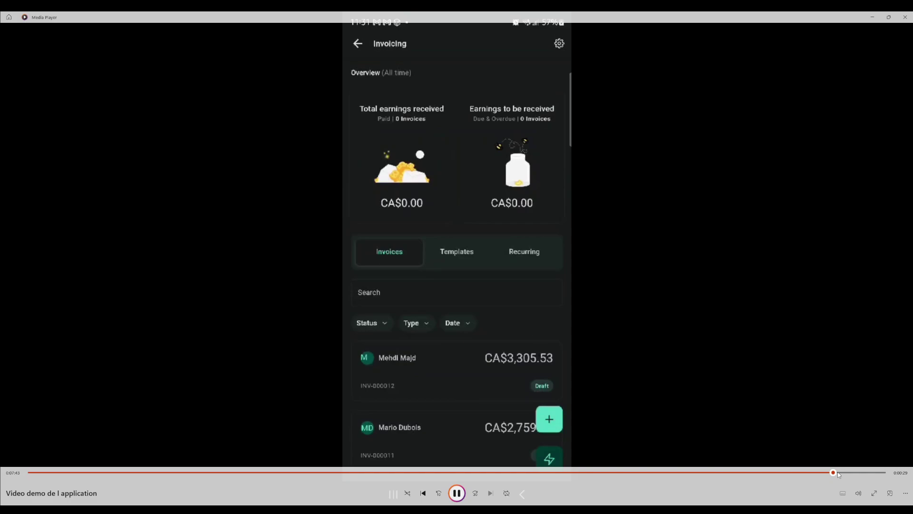
# Move the demo video forward to the "Soumission accepte" email and pause on its message to review it
pyautogui.click(848, 472)
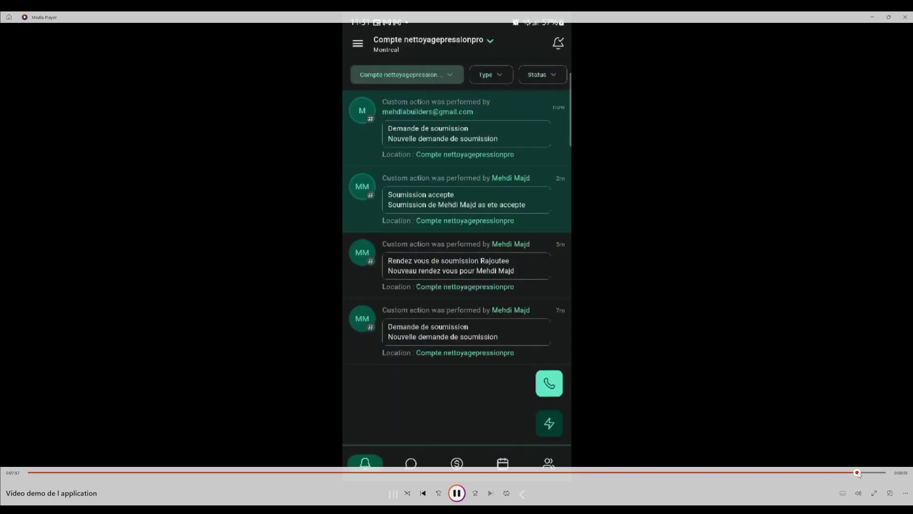
pyautogui.click(859, 472)
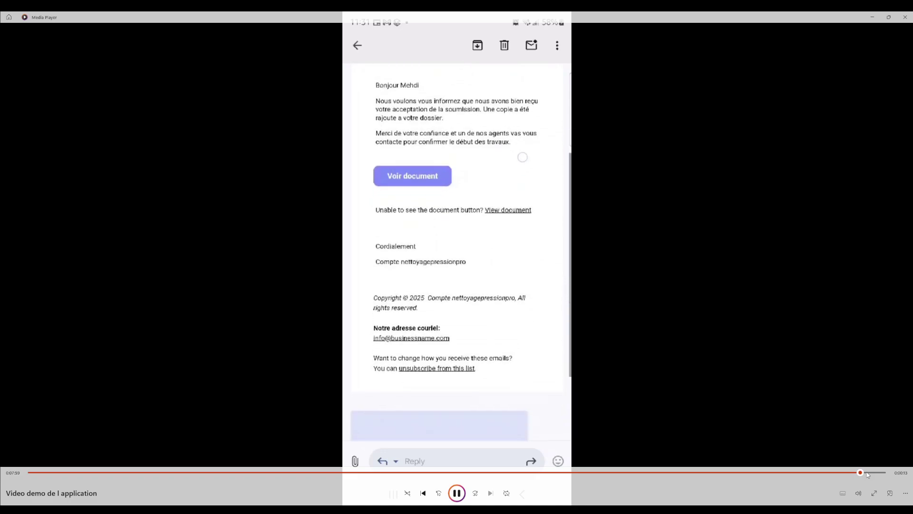
pyautogui.moveTo(860, 472); pyautogui.dragTo(849, 472)
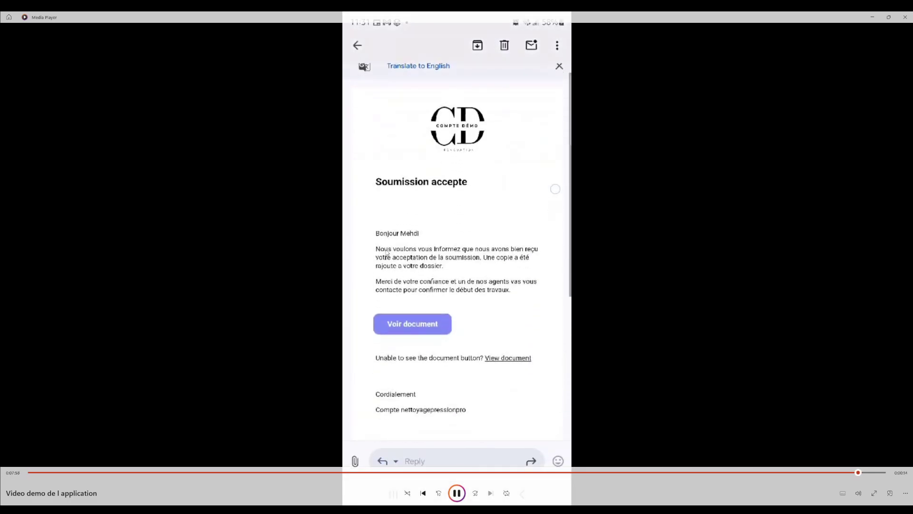
pyautogui.click(408, 184)
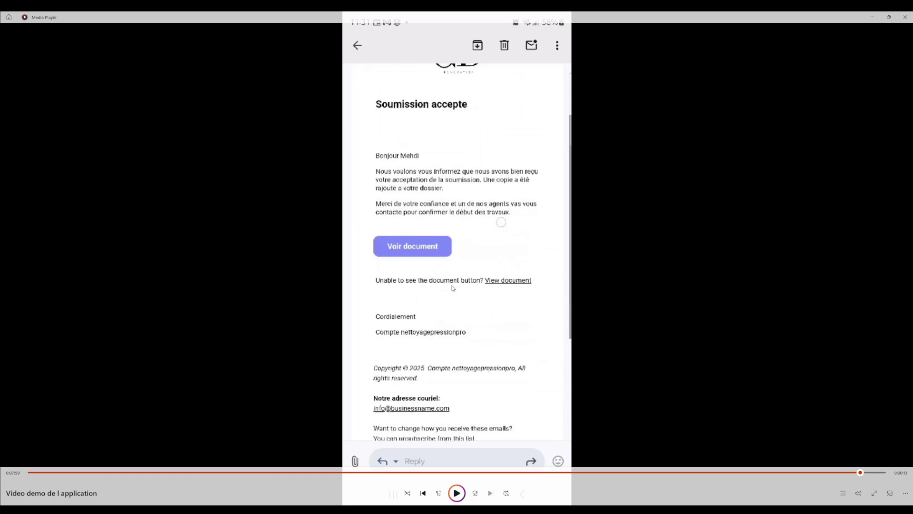
# Finish playing the demo video, minimize Media Player, and open the Dashboard in the browser CRM
pyautogui.click(456, 493)
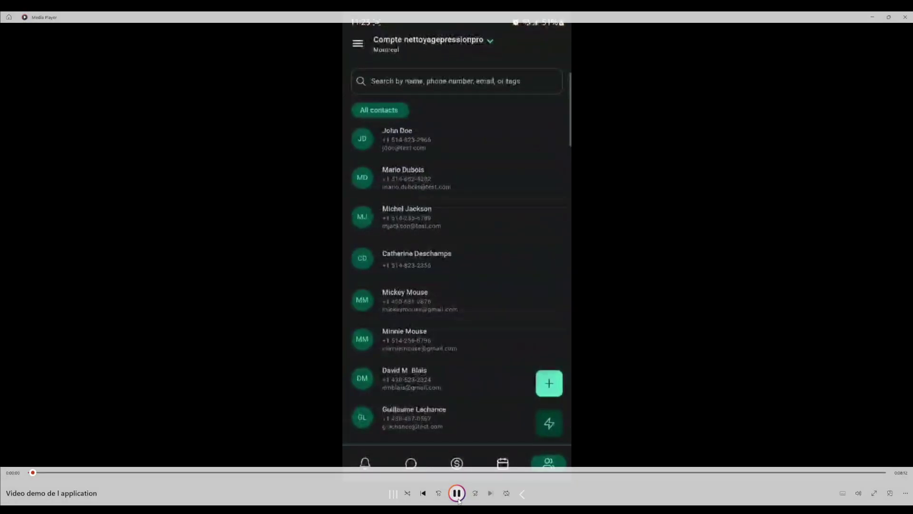
pyautogui.click(848, 114)
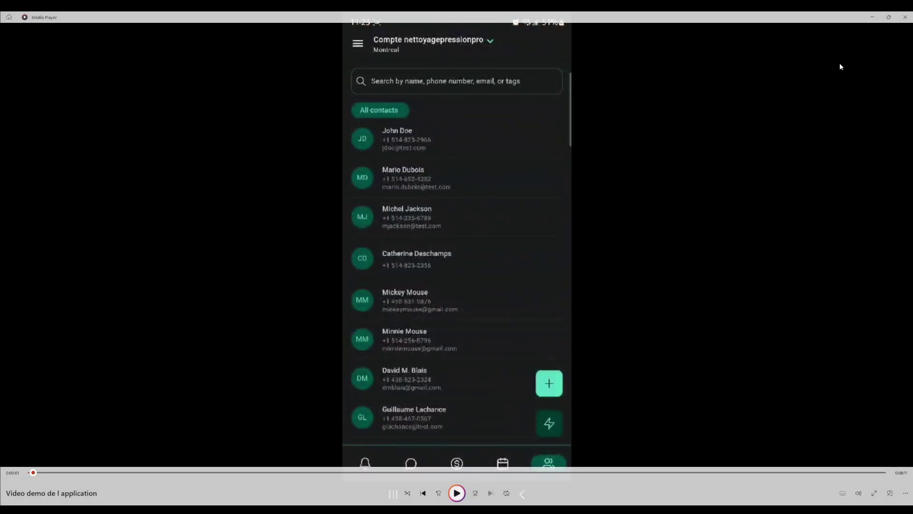
pyautogui.click(872, 17)
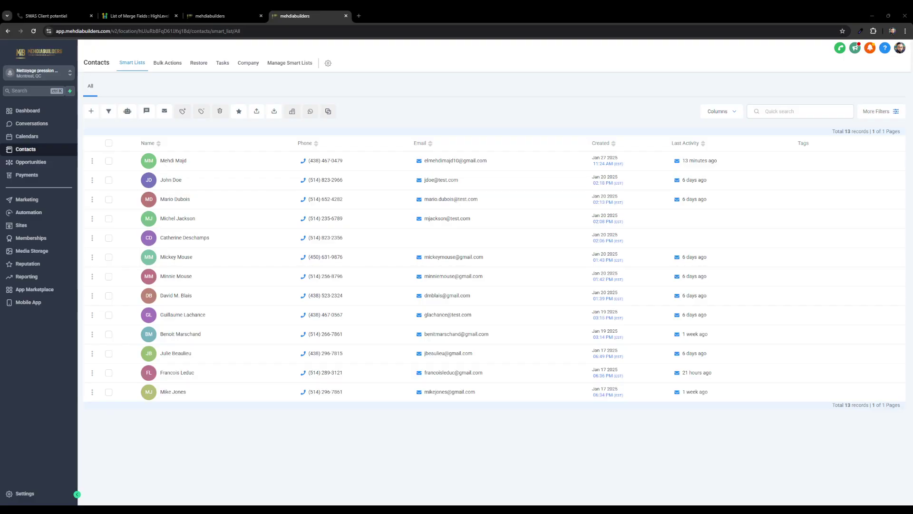
pyautogui.click(28, 110)
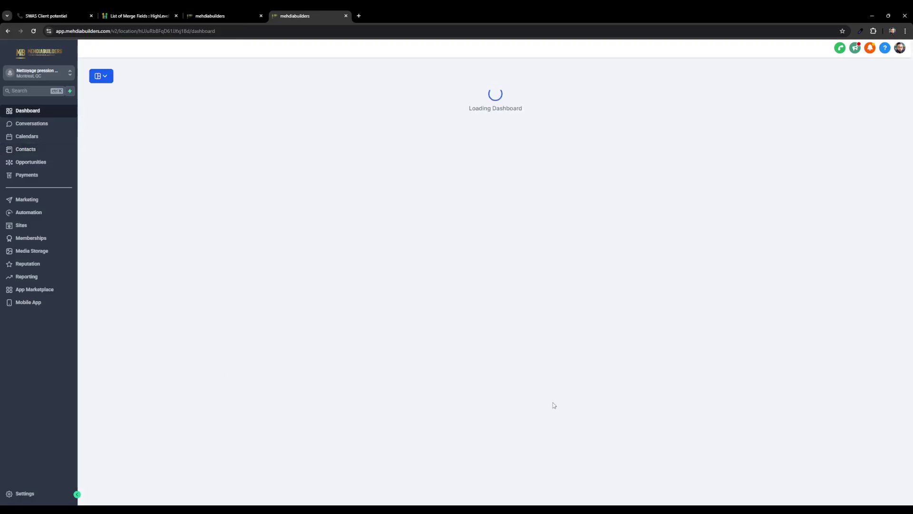